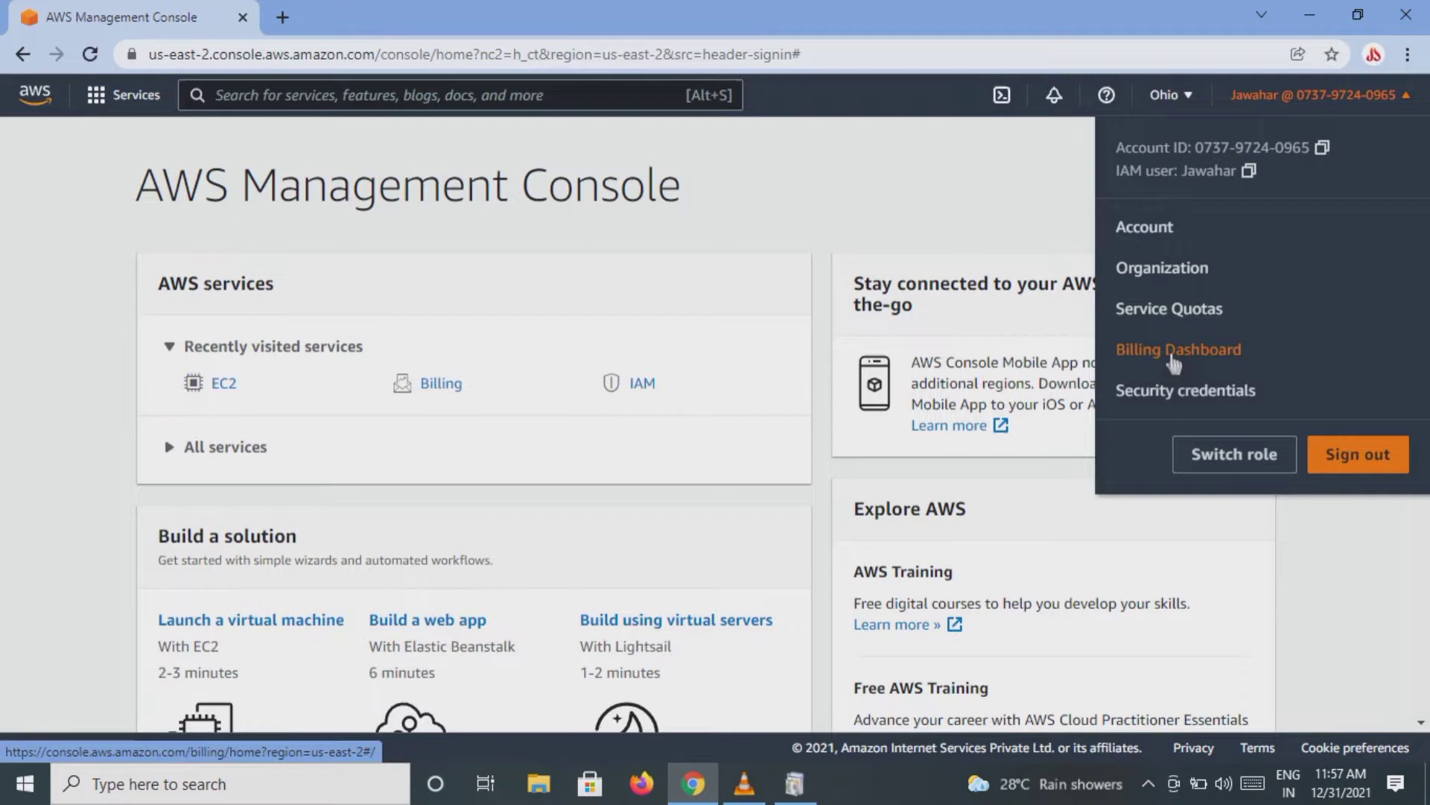
Step: Search the AWS services for ec2, open the EC2 console, and dismiss the welcome-back message
{"action": "left_click", "coordinate": [1047, 237]}
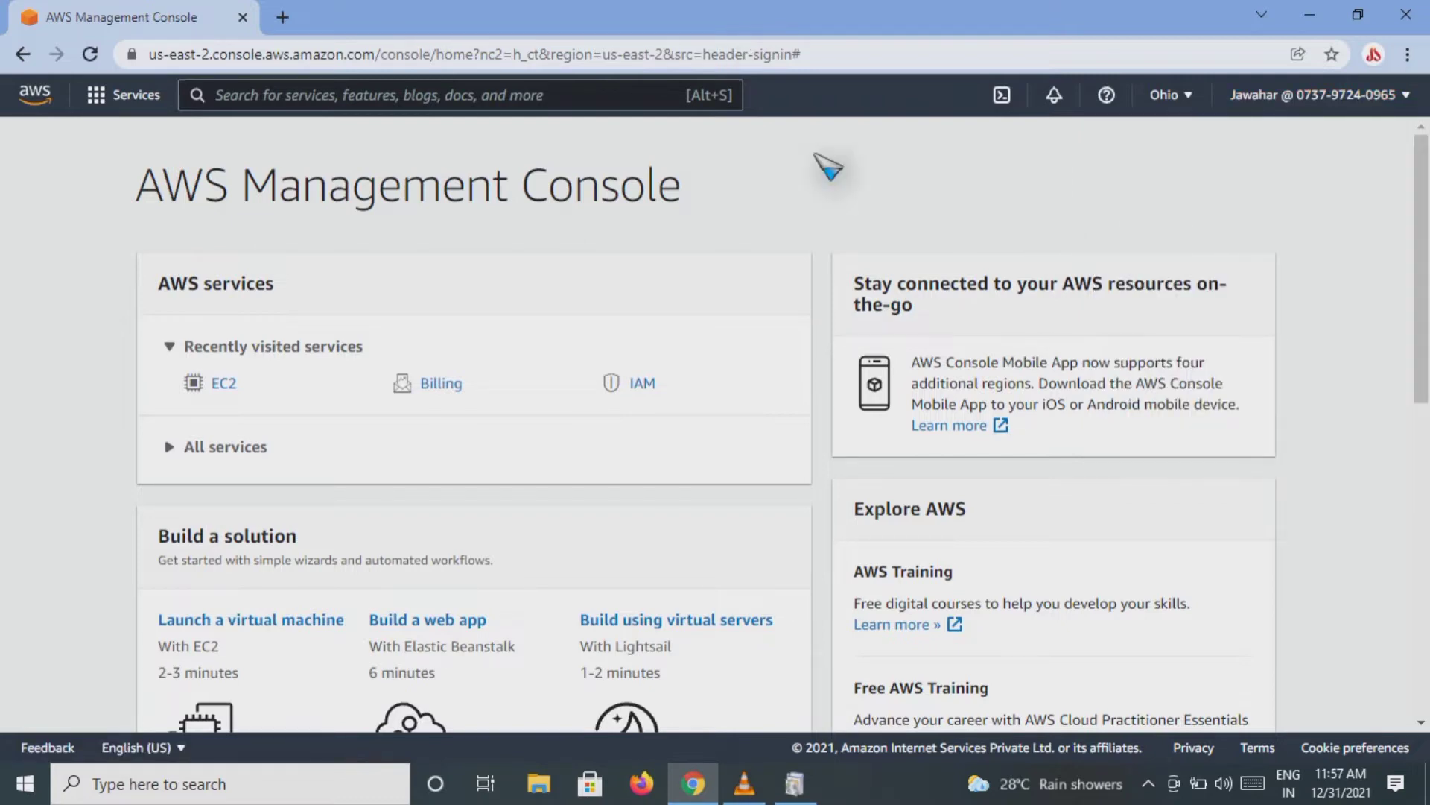
{"action": "left_click", "coordinate": [542, 94]}
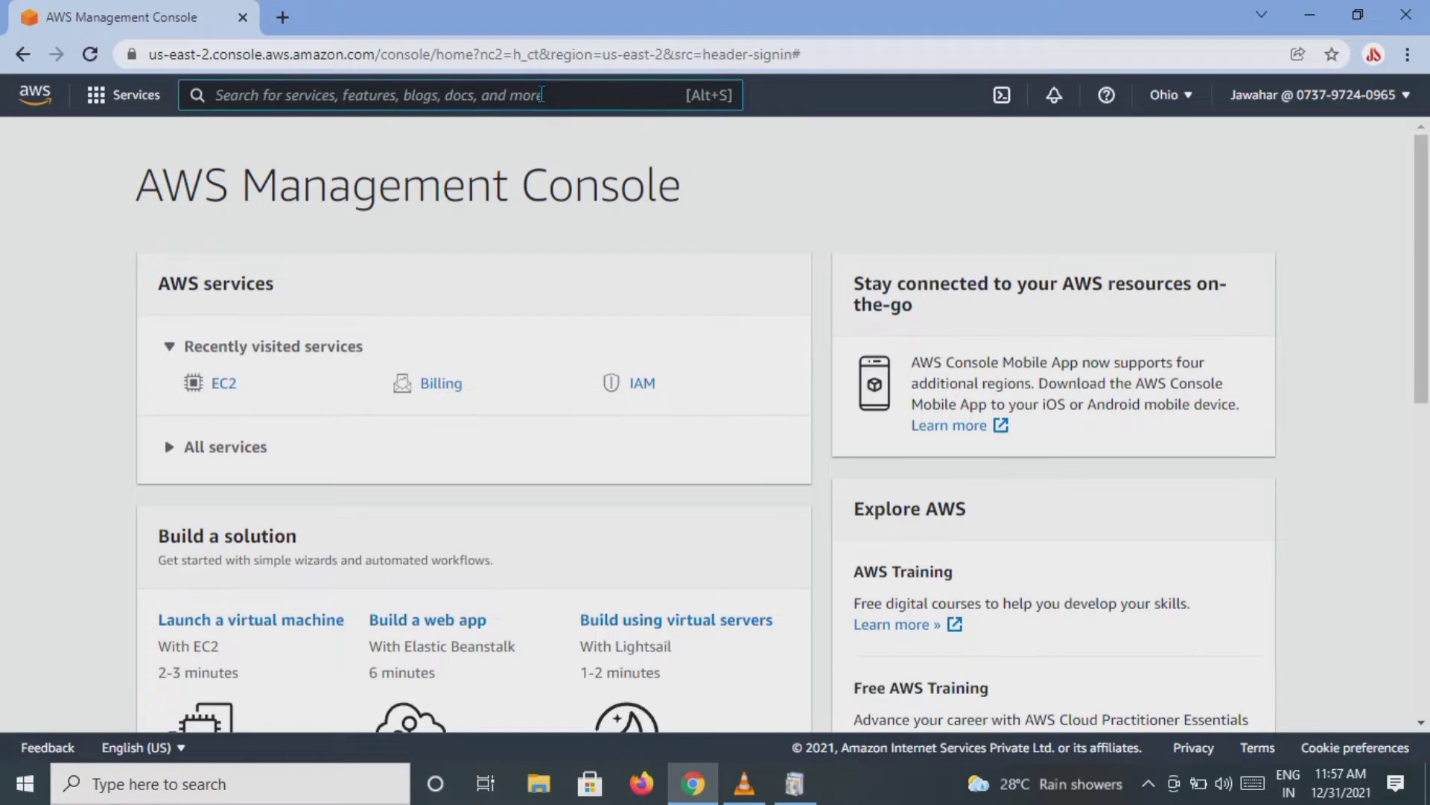
{"action": "type", "text": "ec2"}
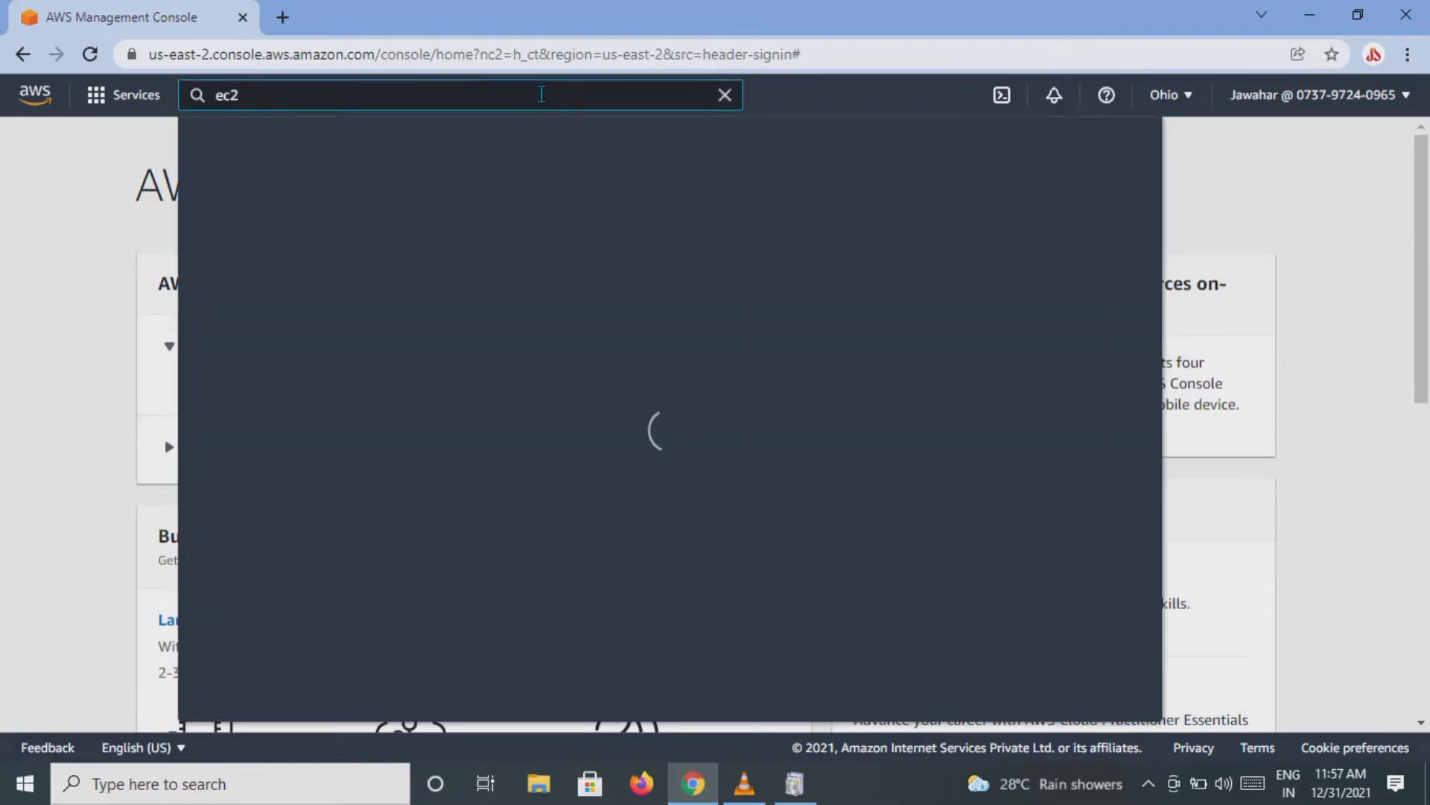
{"action": "left_click", "coordinate": [513, 253]}
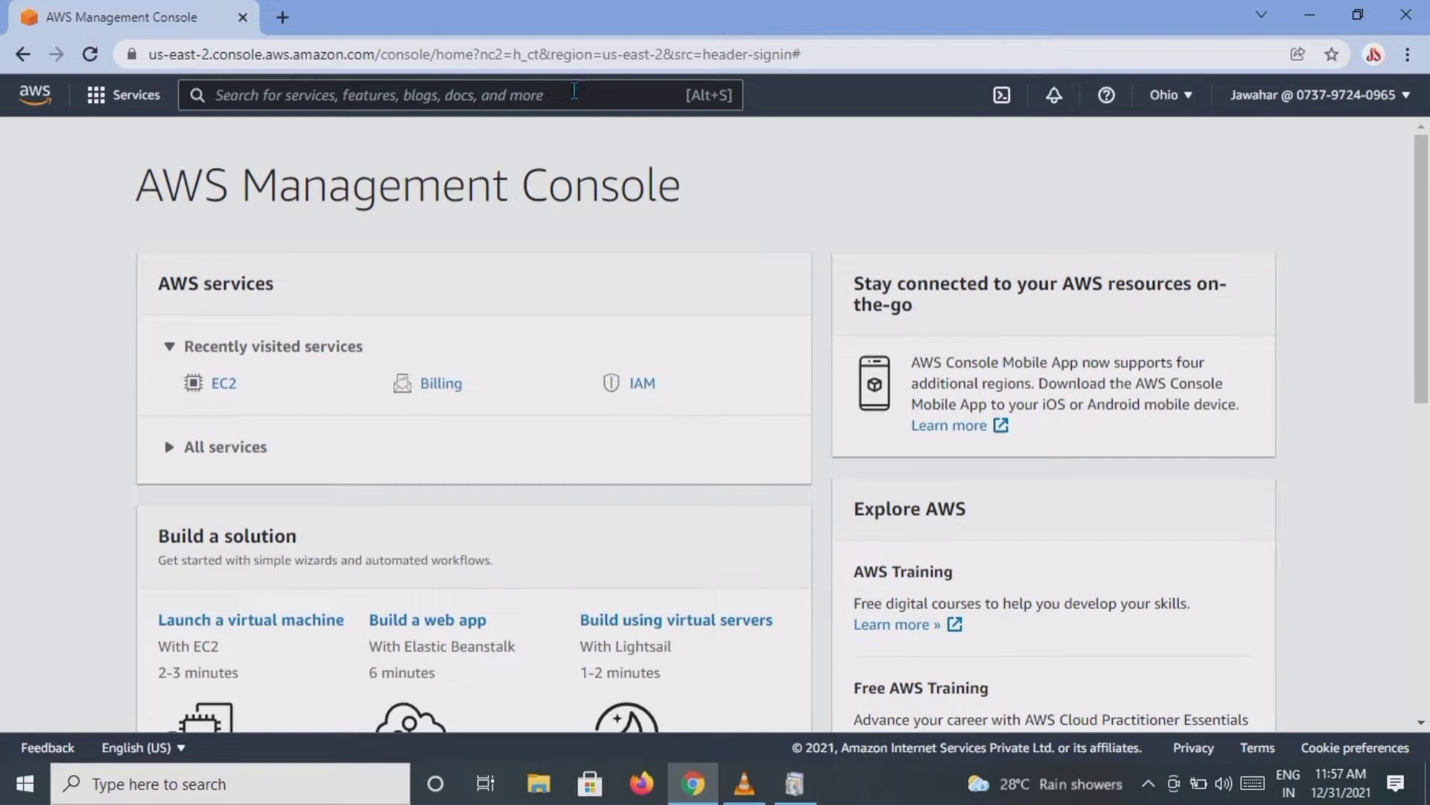
{"action": "left_click", "coordinate": [541, 94]}
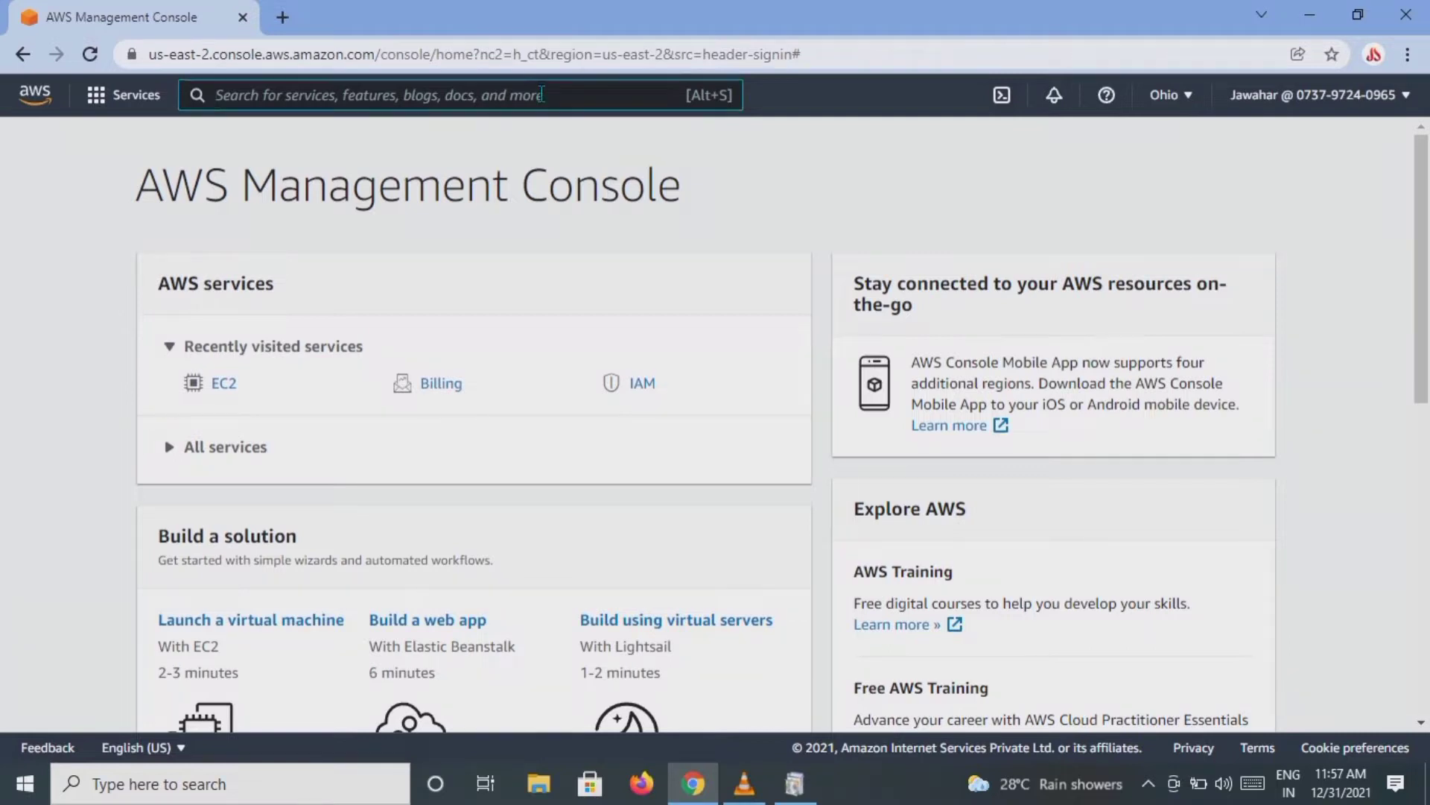
{"action": "type", "text": "ec2"}
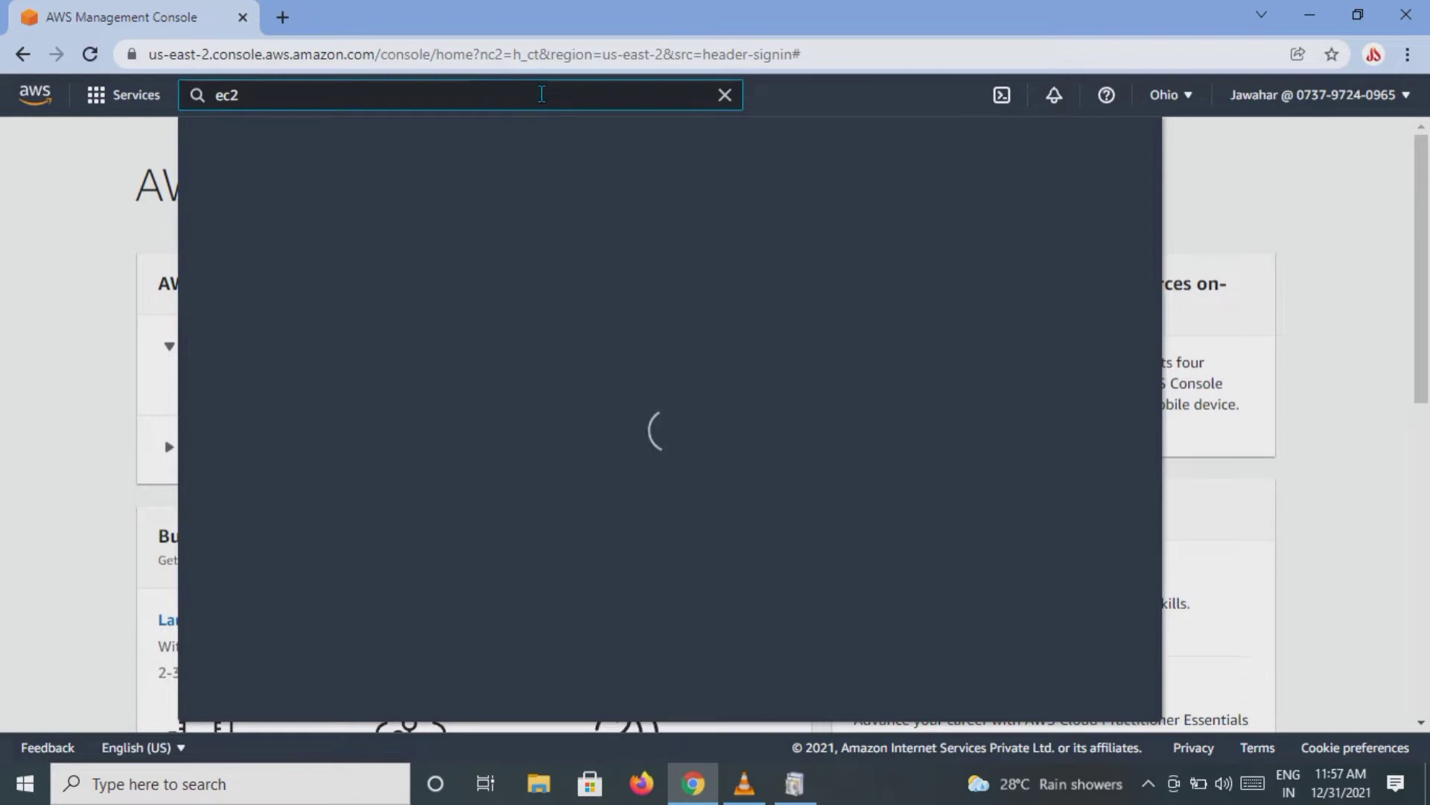
{"action": "left_click", "coordinate": [513, 257]}
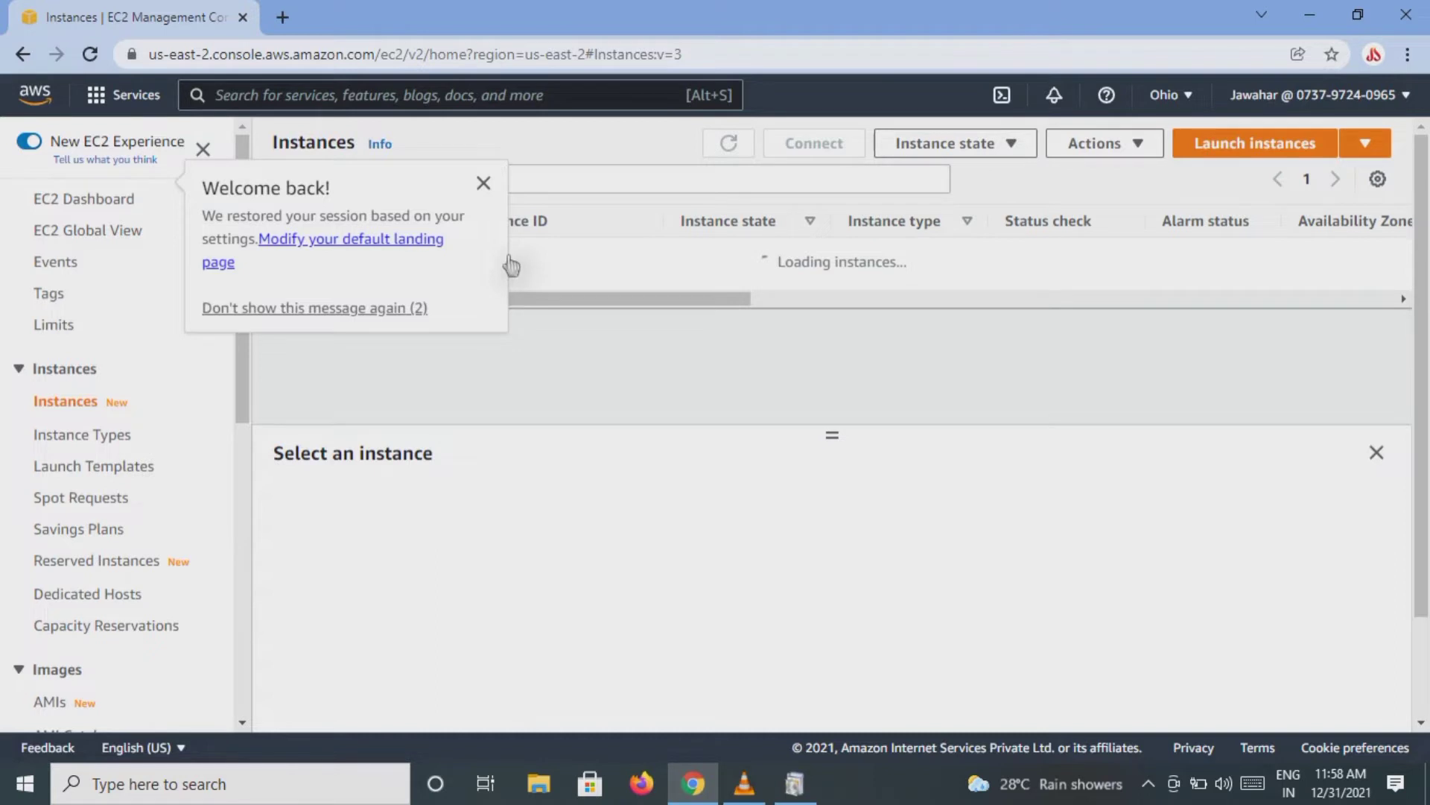
{"action": "left_click", "coordinate": [481, 181]}
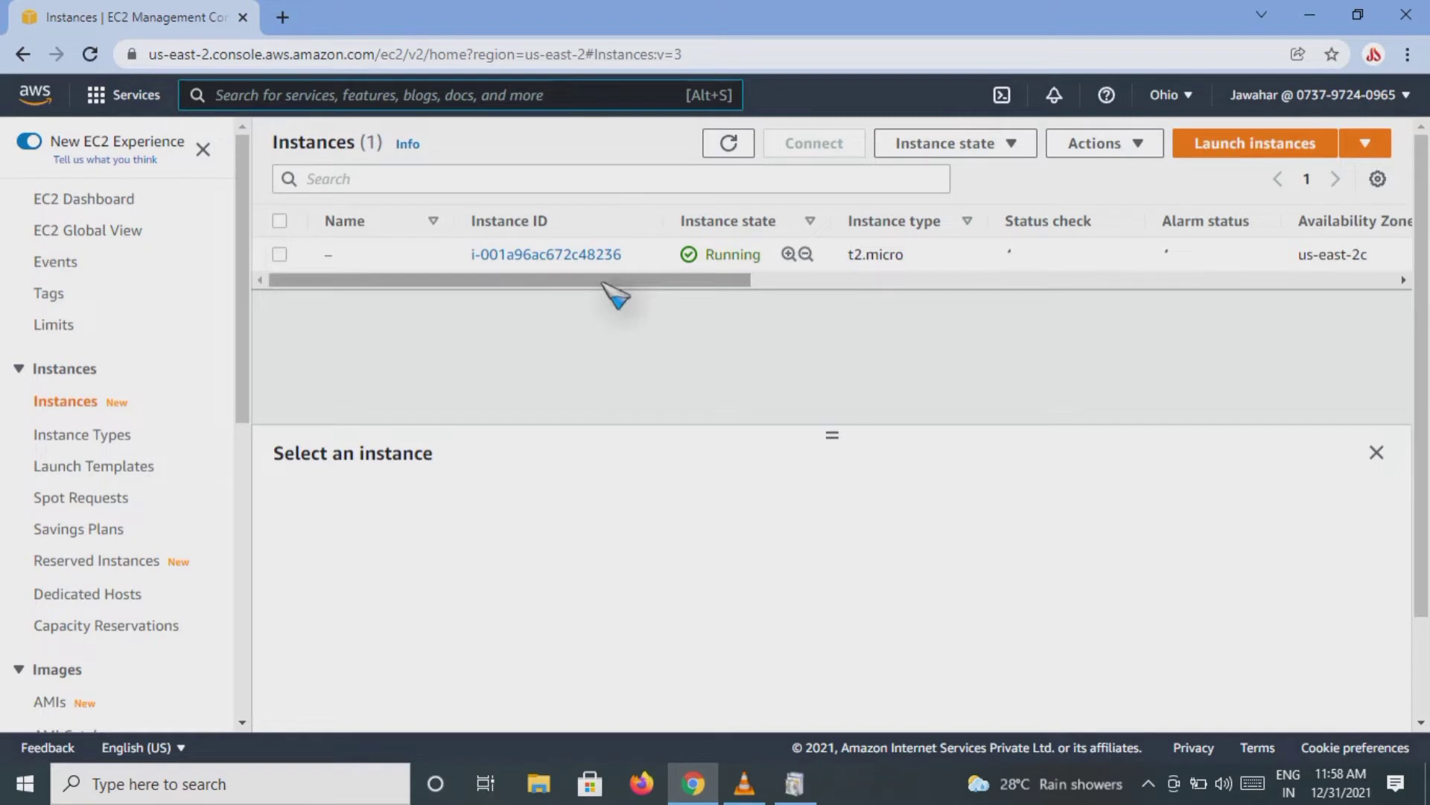
{"action": "left_click_drag", "start_coordinate": [604, 283], "coordinate": [553, 389]}
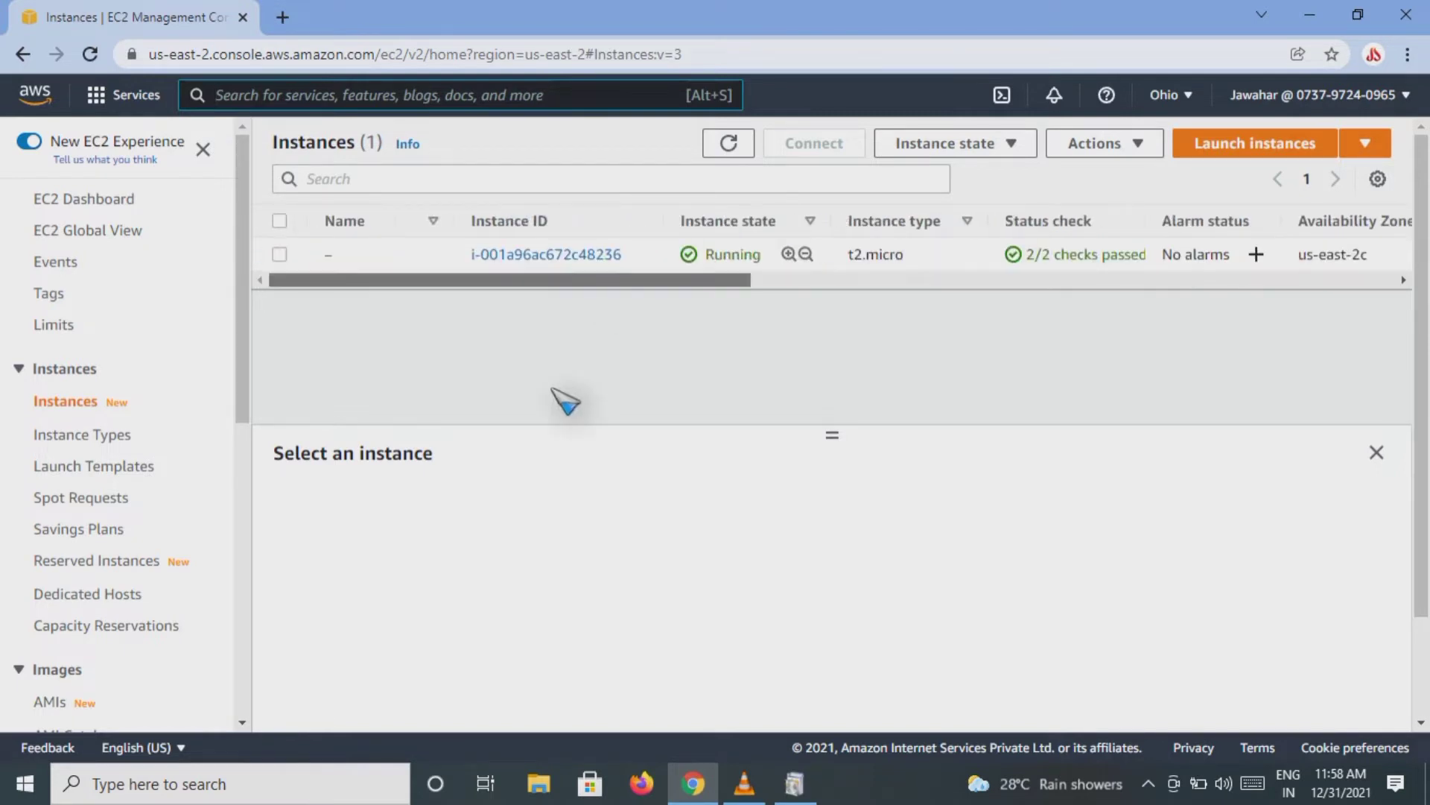
Step: Select the t2.micro instance and examine its platform details and AMI name
{"action": "left_click", "coordinate": [280, 254]}
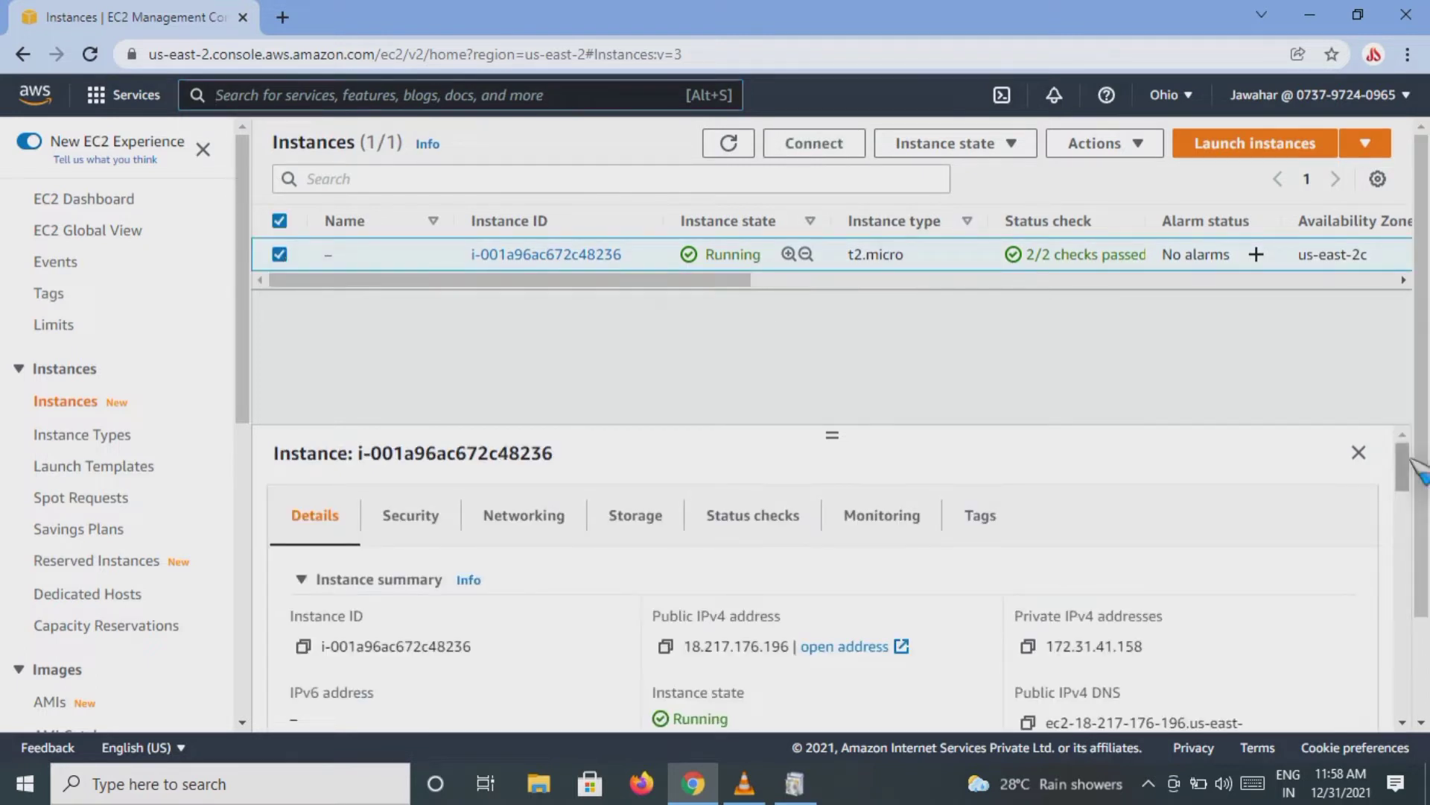
{"action": "left_click_drag", "start_coordinate": [1408, 468], "coordinate": [1403, 575]}
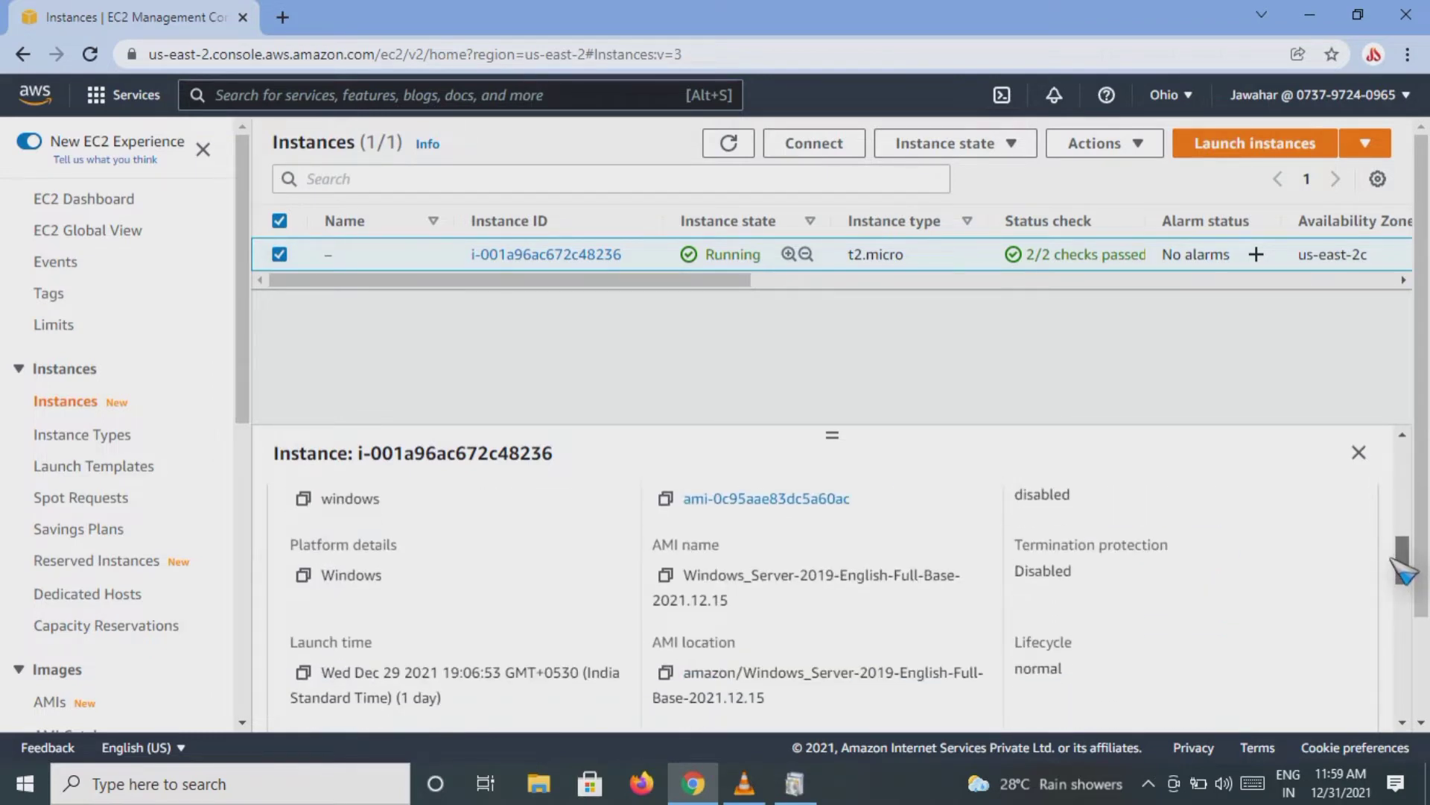
{"action": "double_click", "coordinate": [336, 576]}
{"action": "left_click", "coordinate": [496, 569]}
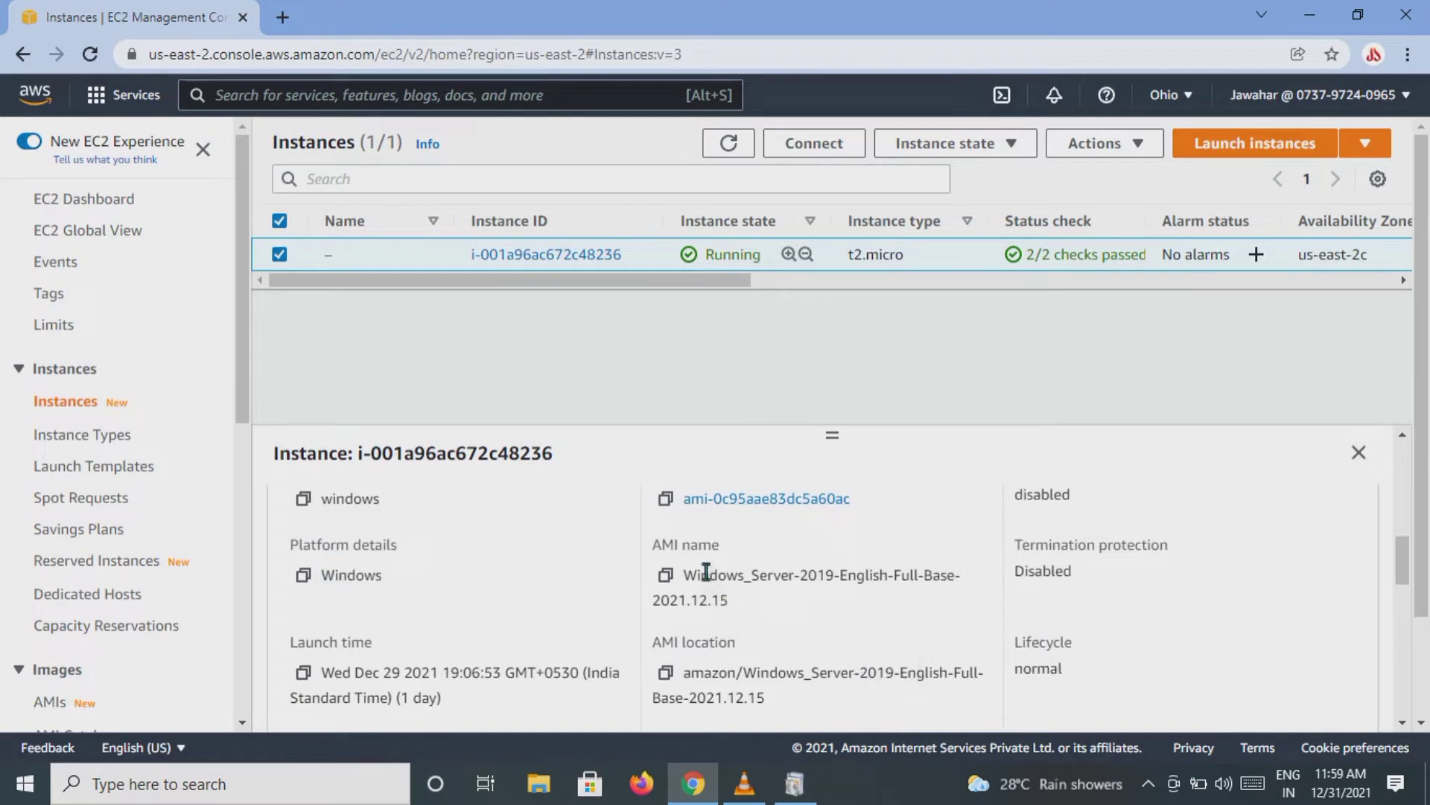
{"action": "left_click_drag", "start_coordinate": [689, 574], "coordinate": [926, 616]}
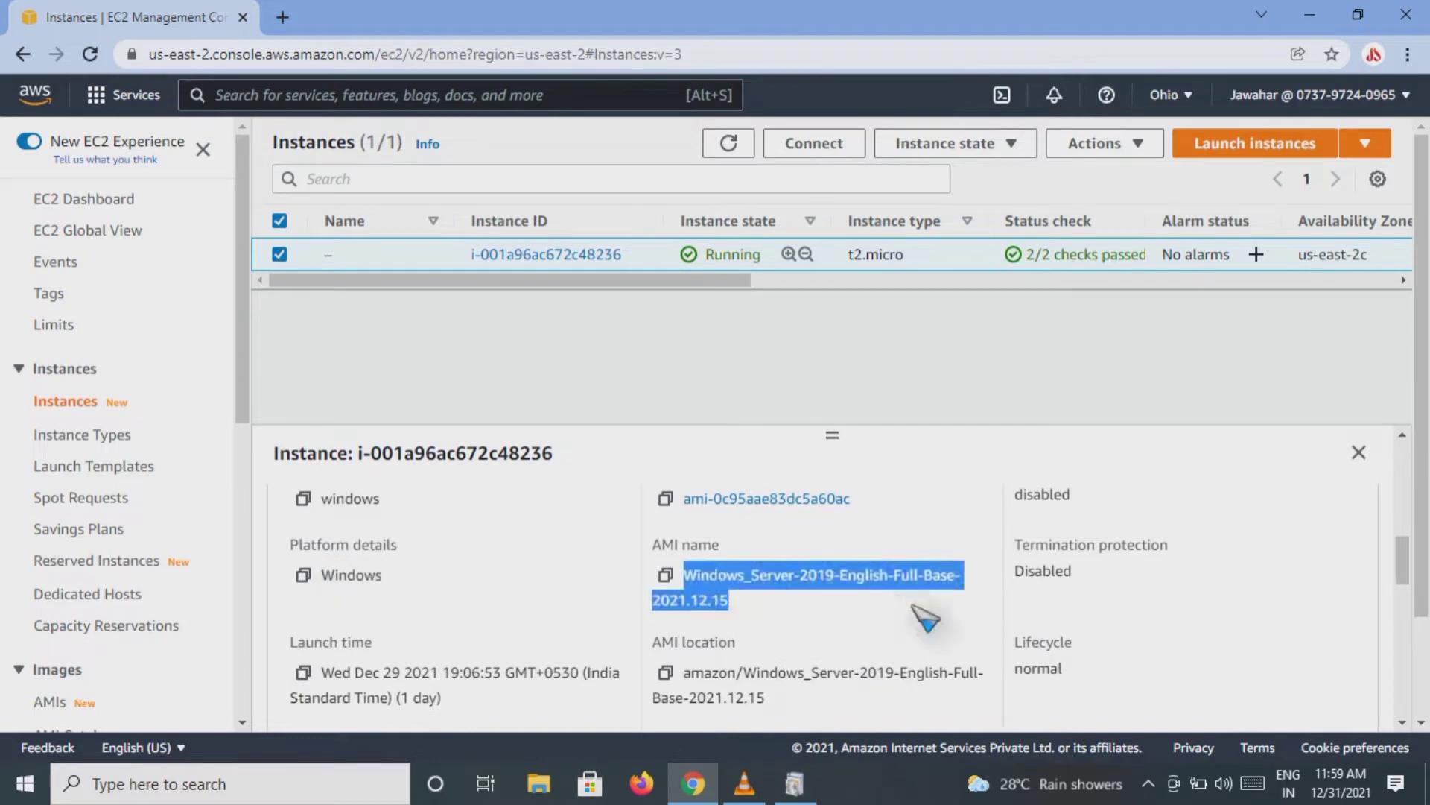
{"action": "left_click", "coordinate": [926, 617]}
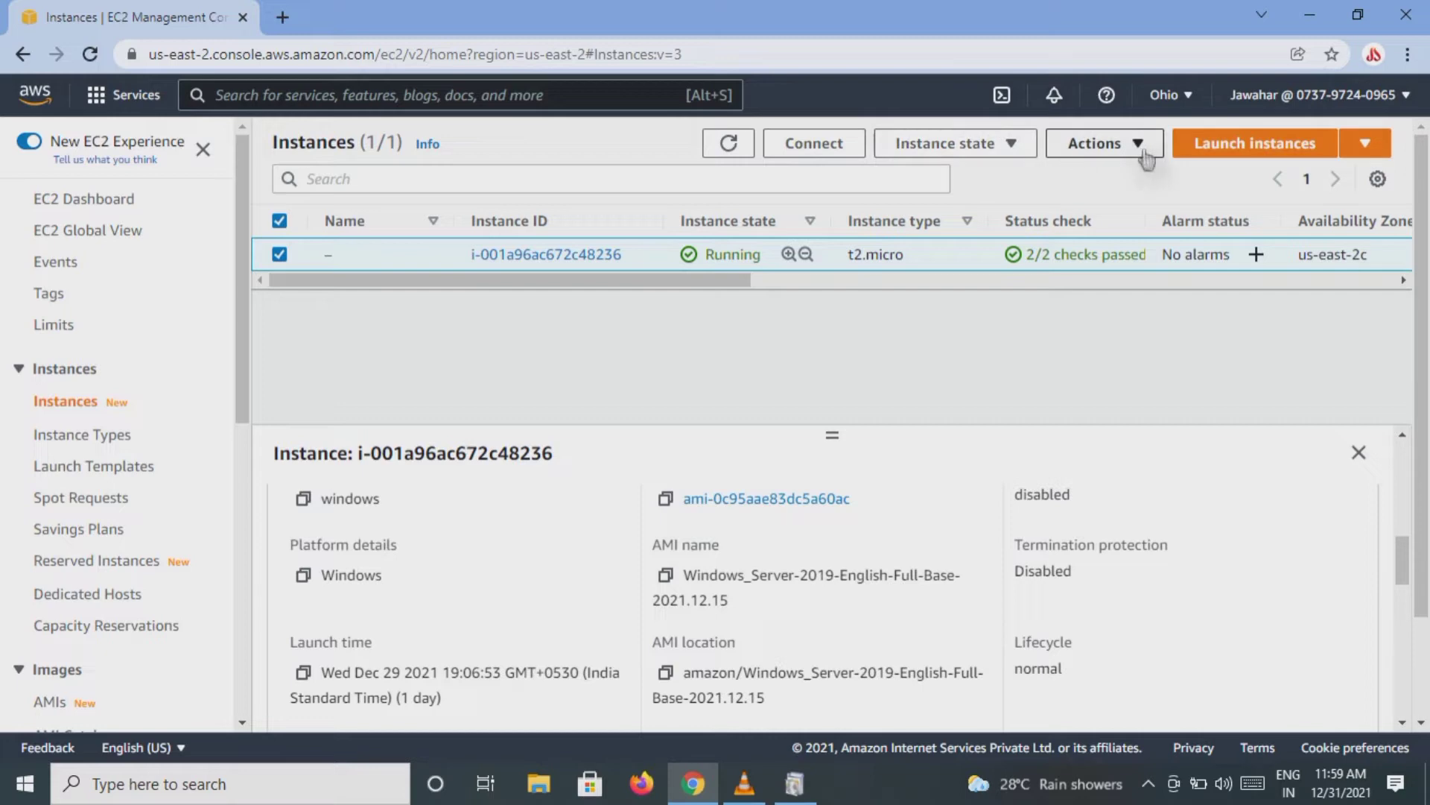
Step: Stop the selected instance, clear its selection, and reload the instances page
{"action": "left_click", "coordinate": [1012, 146]}
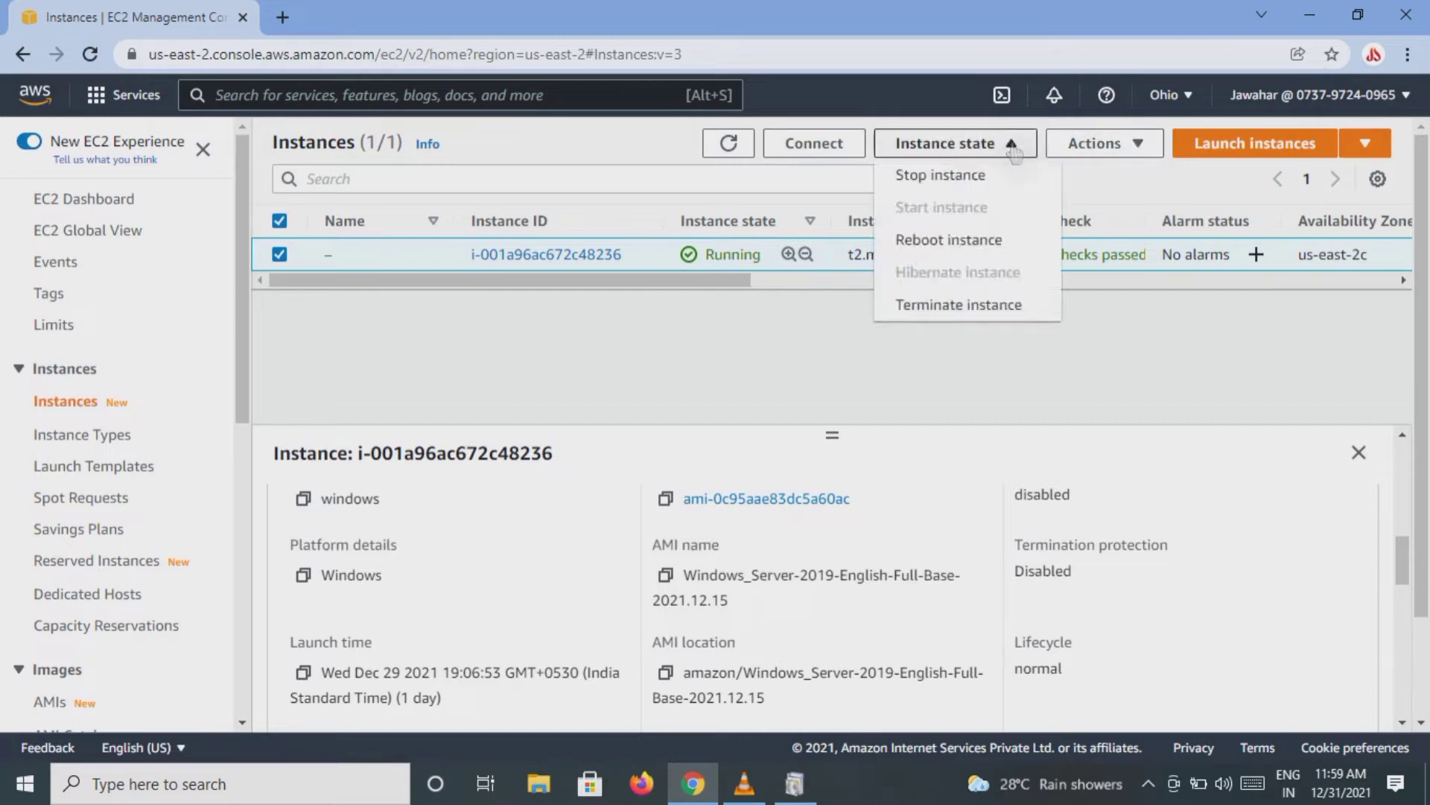
{"action": "left_click", "coordinate": [947, 177]}
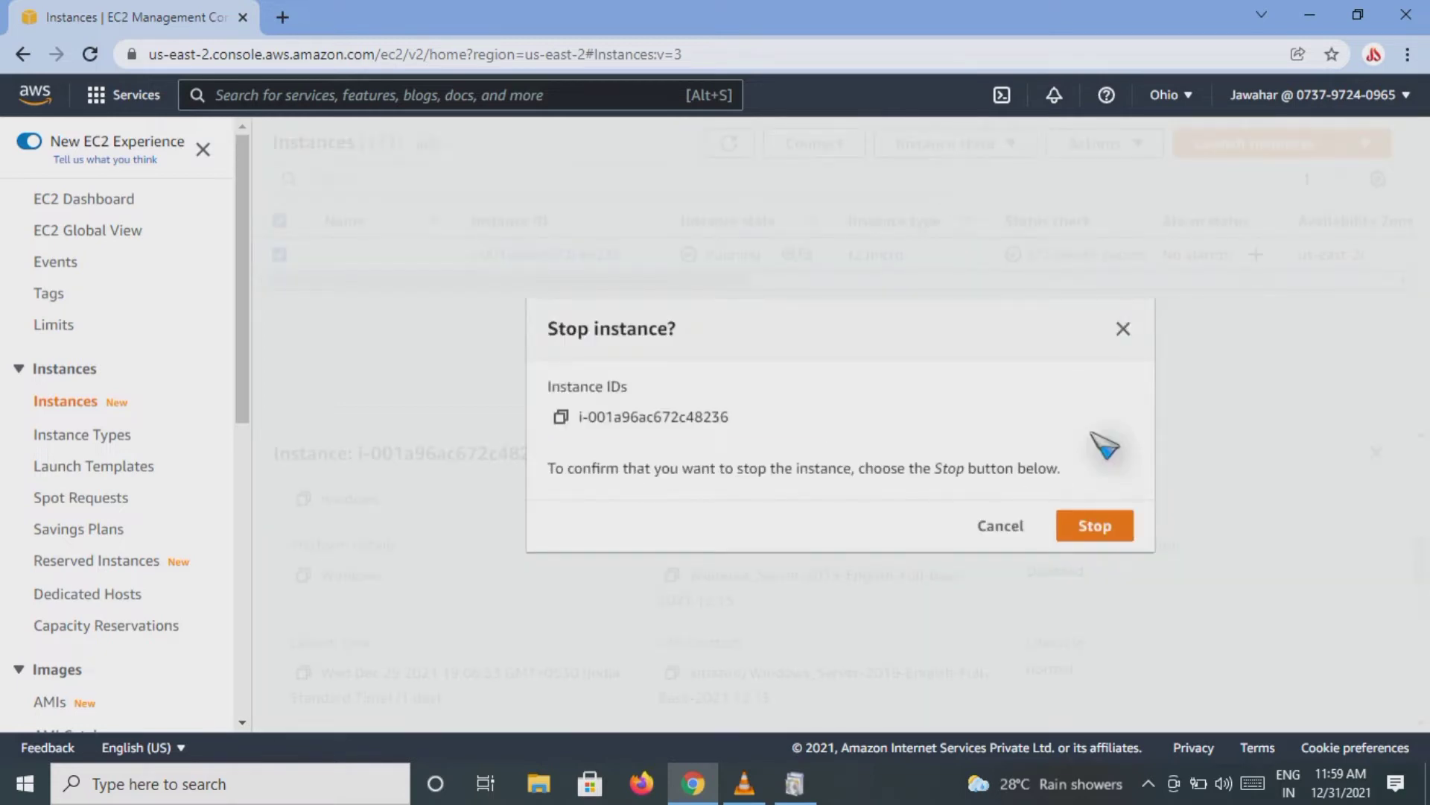
{"action": "left_click", "coordinate": [1089, 527]}
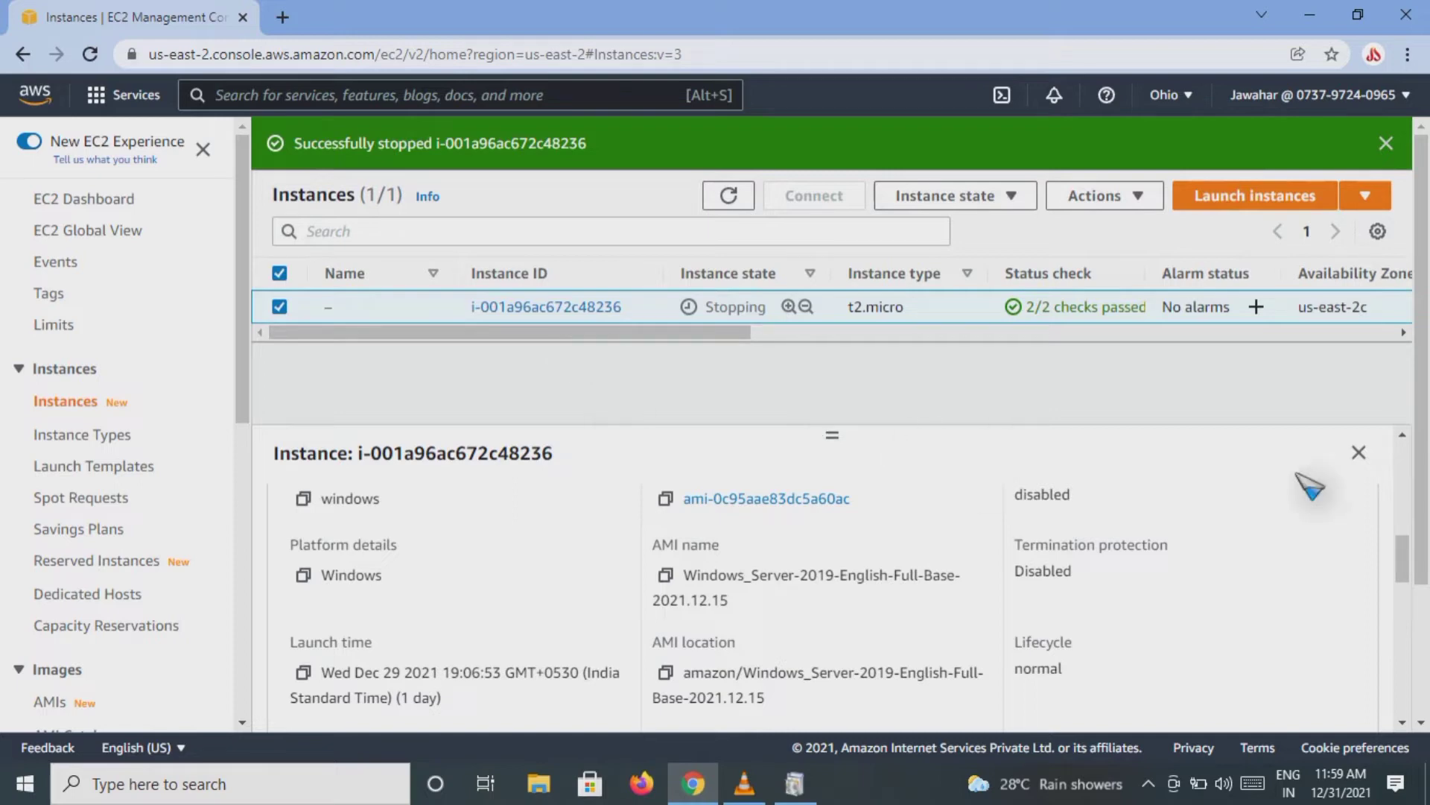
{"action": "left_click", "coordinate": [280, 306]}
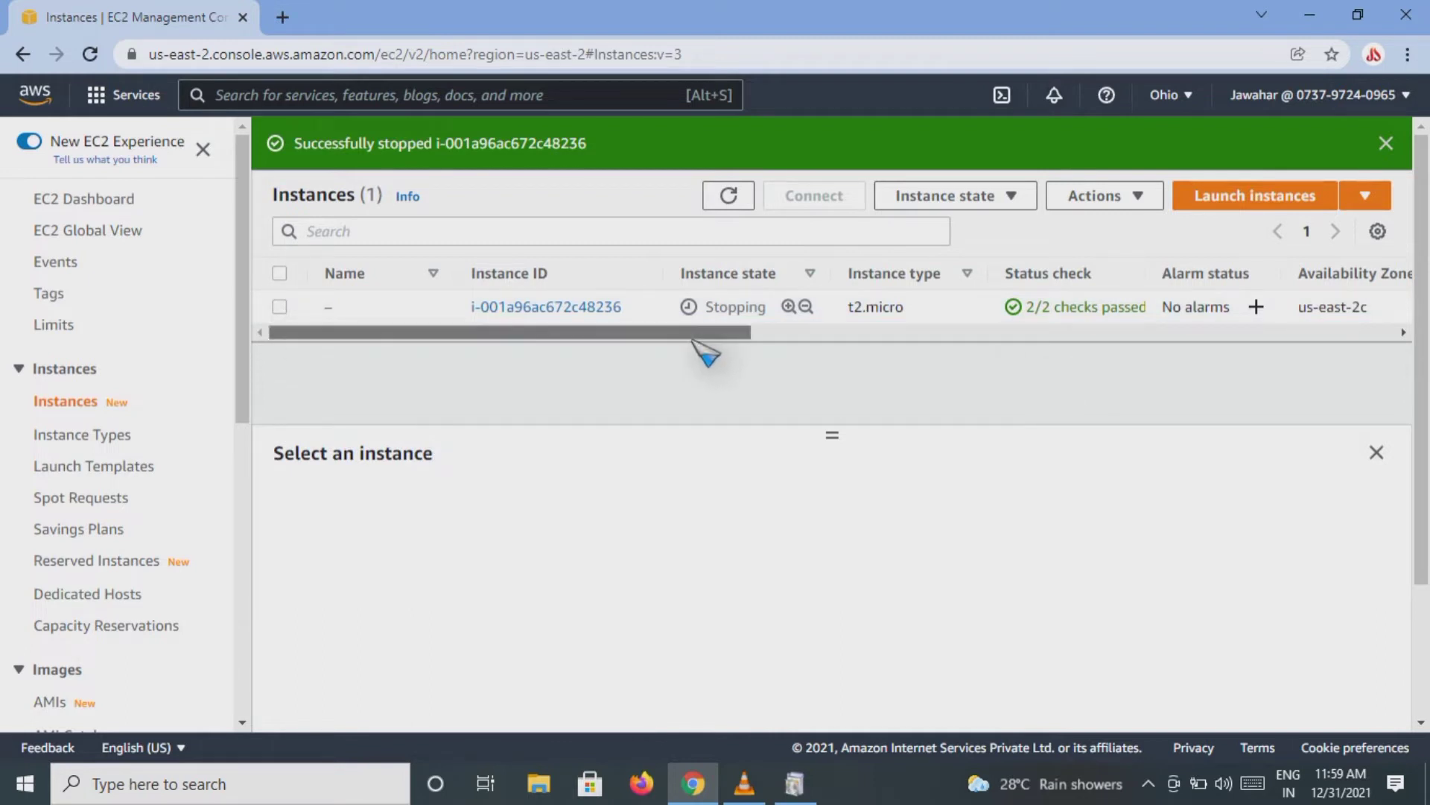
{"action": "mouse_move", "coordinate": [694, 332]}
{"action": "left_mouse_down"}
{"action": "mouse_move", "coordinate": [912, 358]}
{"action": "mouse_move", "coordinate": [670, 336]}
{"action": "left_mouse_up"}
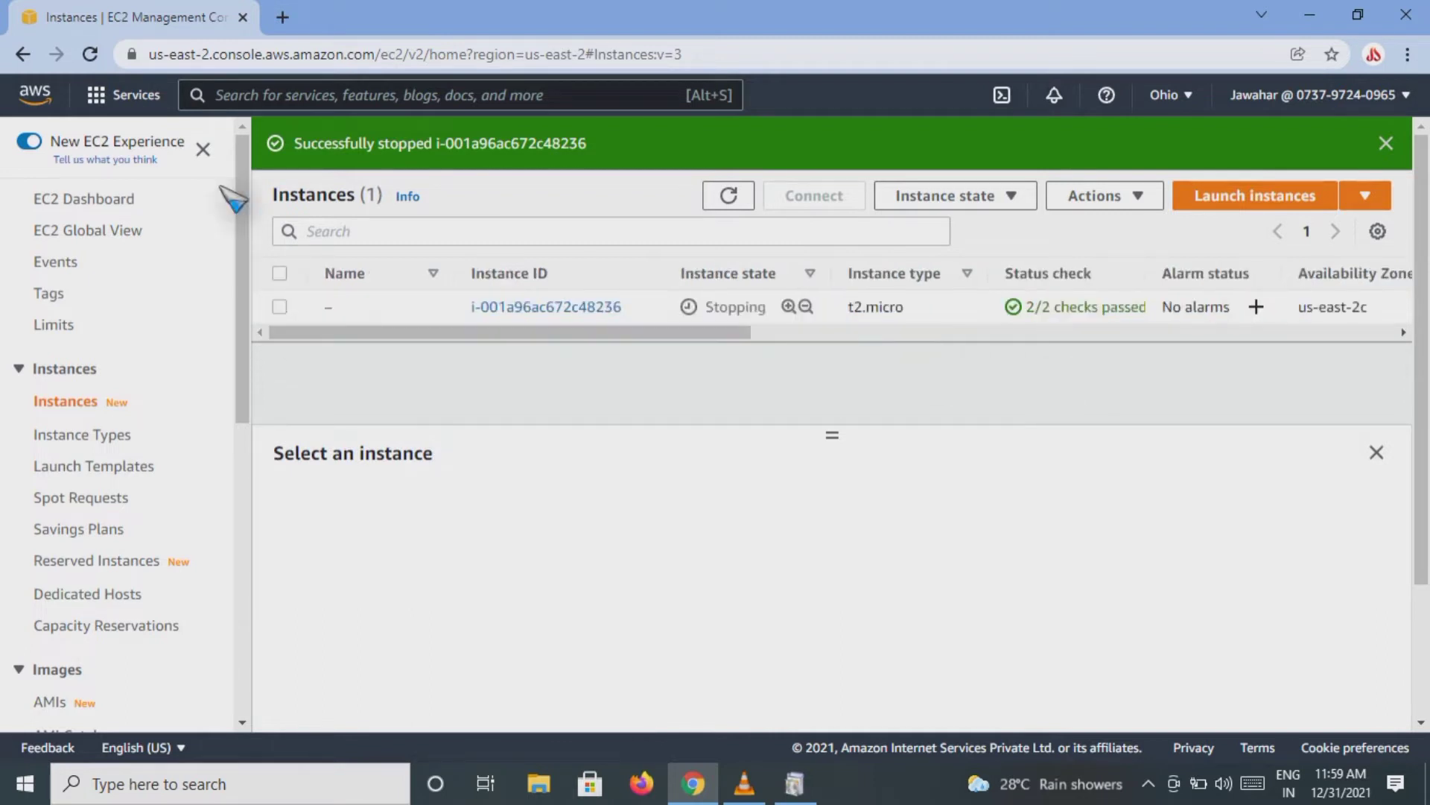
{"action": "left_click", "coordinate": [89, 54]}
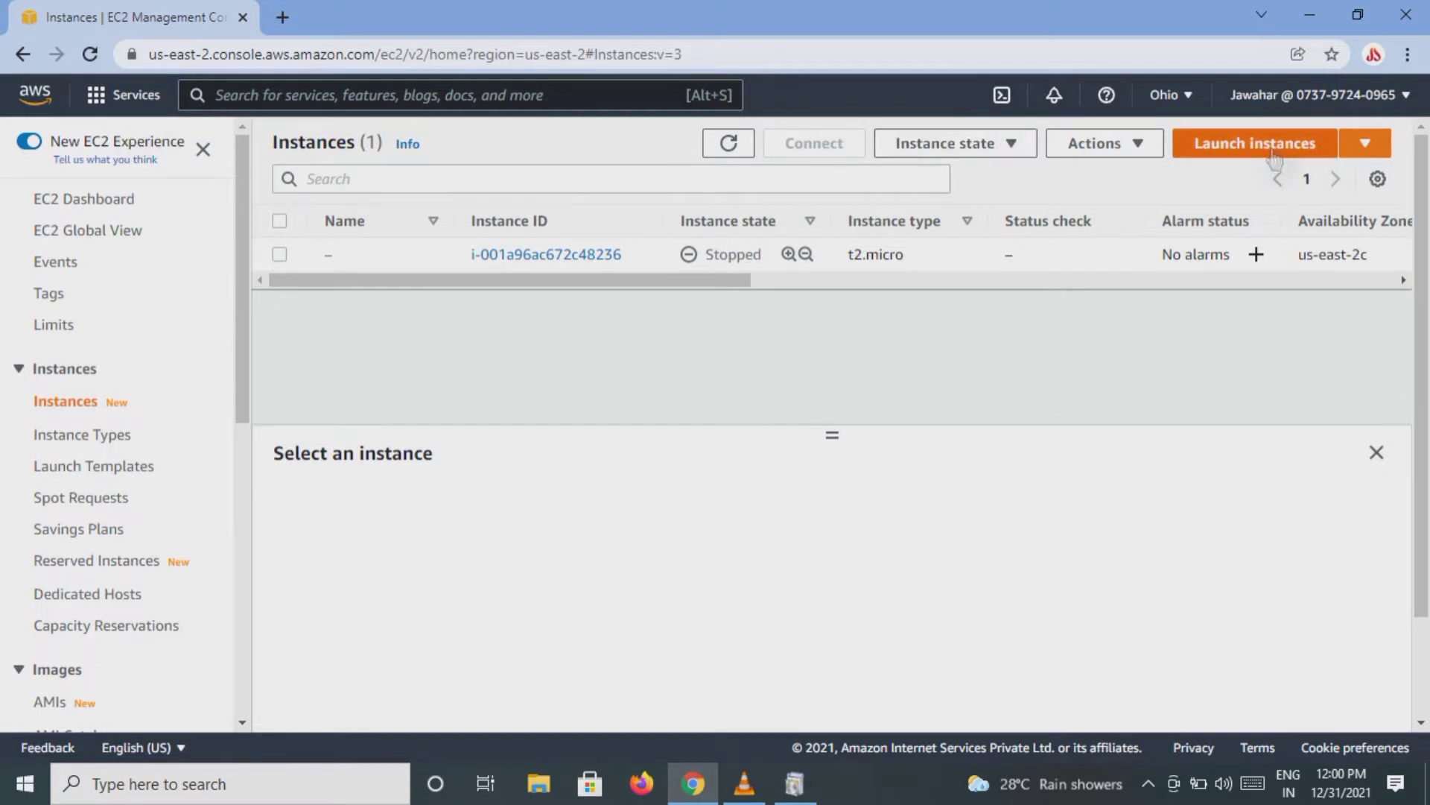
Step: Look over the available regions without changing the region, start launching a new instance, and browse the offered machine images
{"action": "left_click", "coordinate": [1189, 97]}
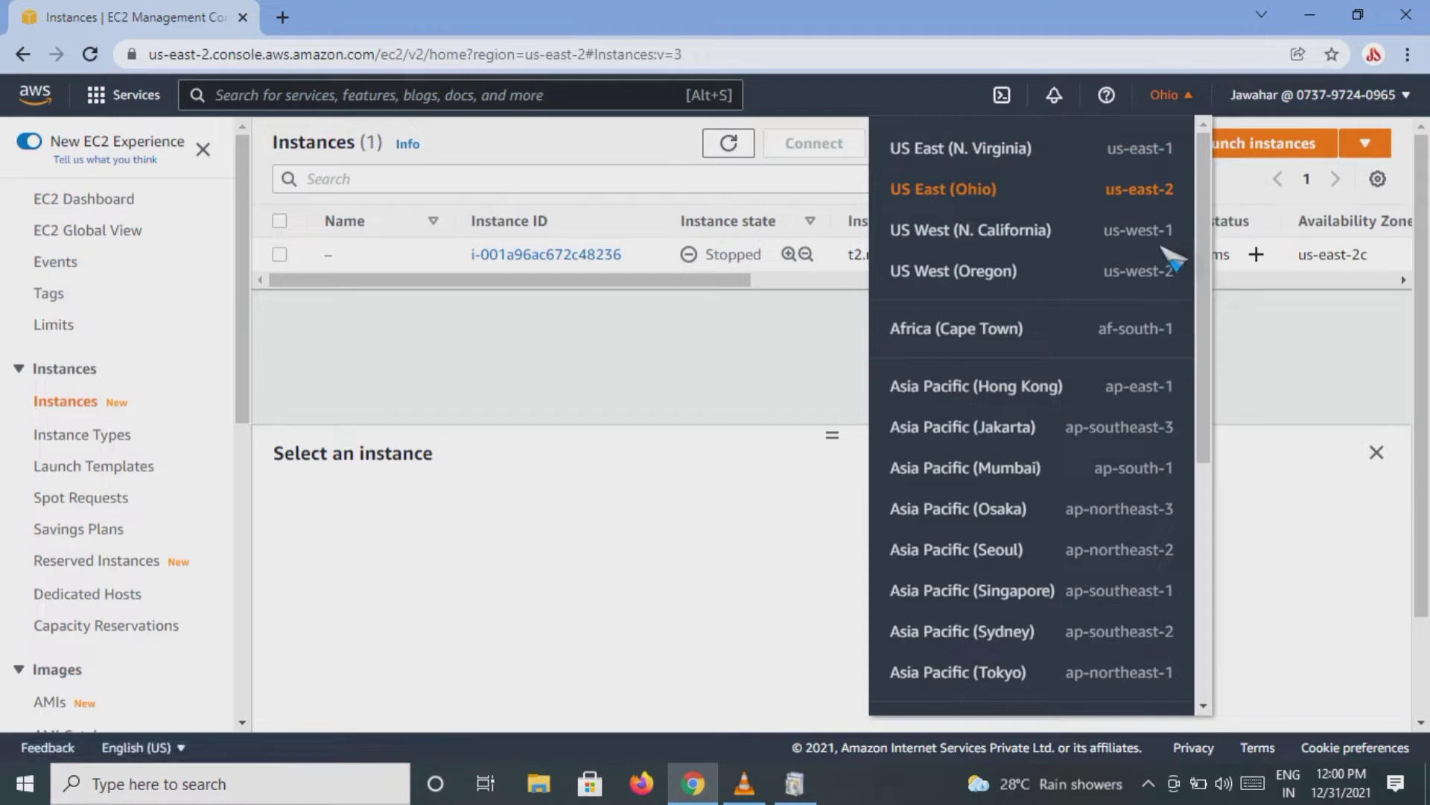
{"action": "left_click", "coordinate": [1306, 372]}
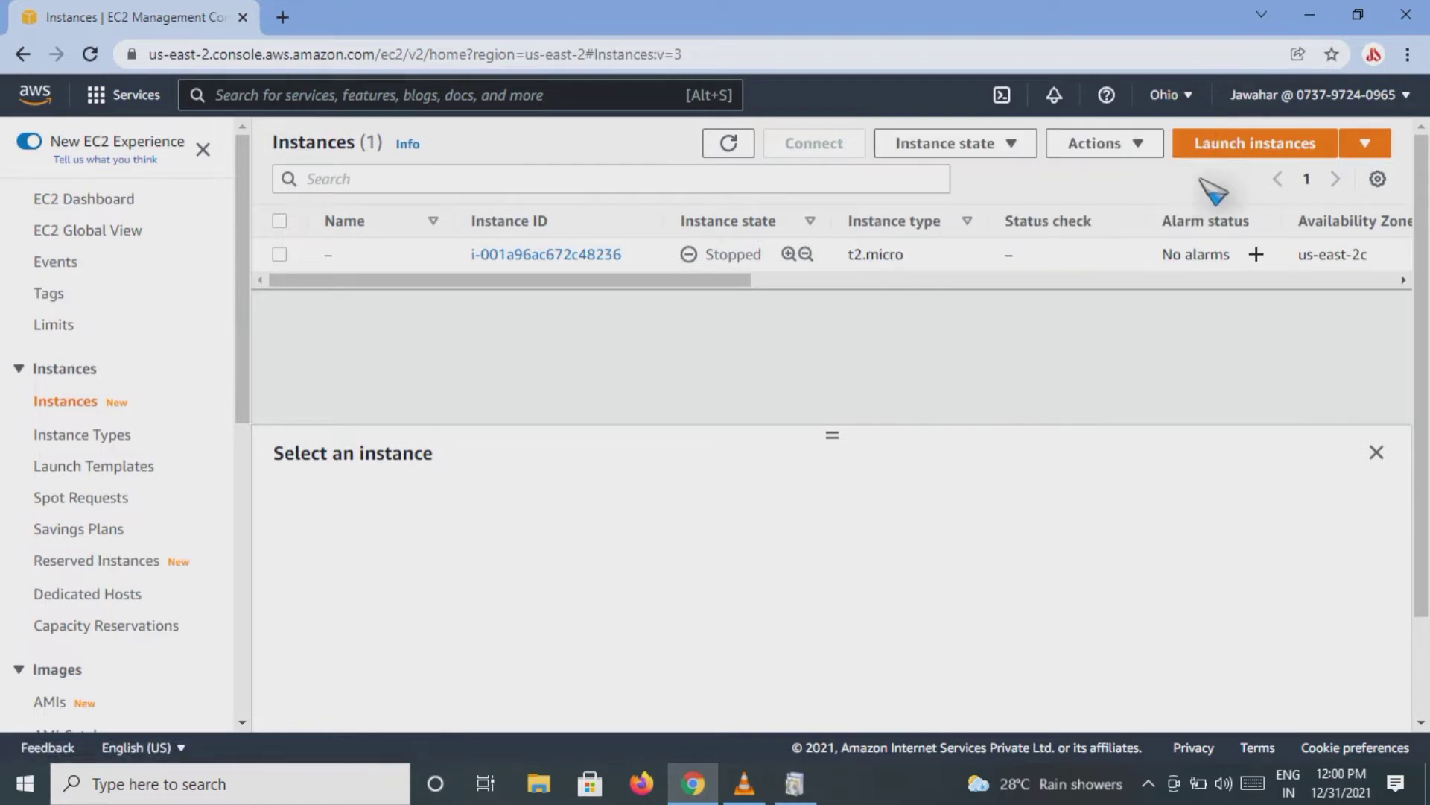
{"action": "left_click", "coordinate": [1215, 157]}
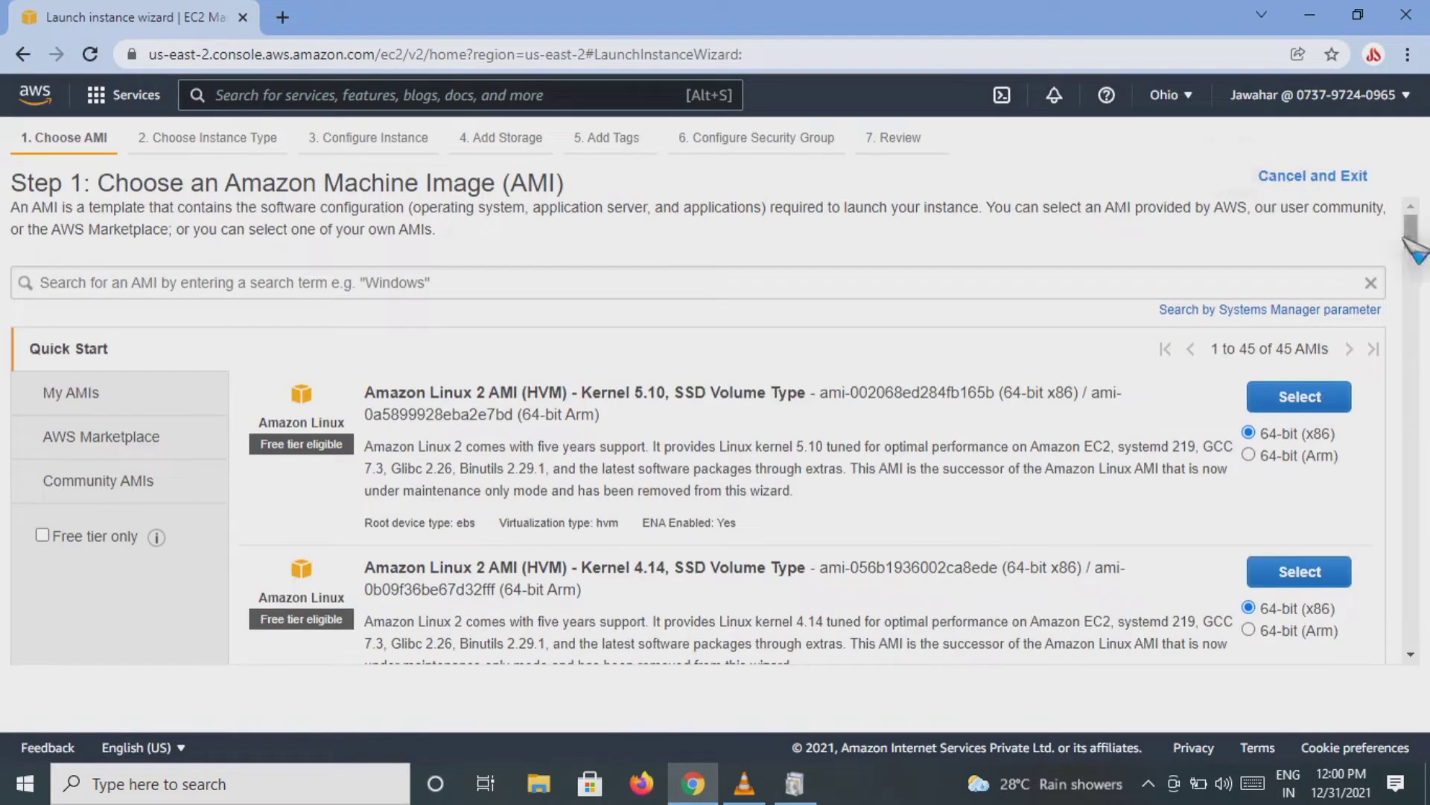
{"action": "scroll", "coordinate": [1413, 243], "scroll_direction": "down", "scroll_amount": 1}
{"action": "scroll", "coordinate": [1416, 245], "scroll_direction": "down", "scroll_amount": 3}
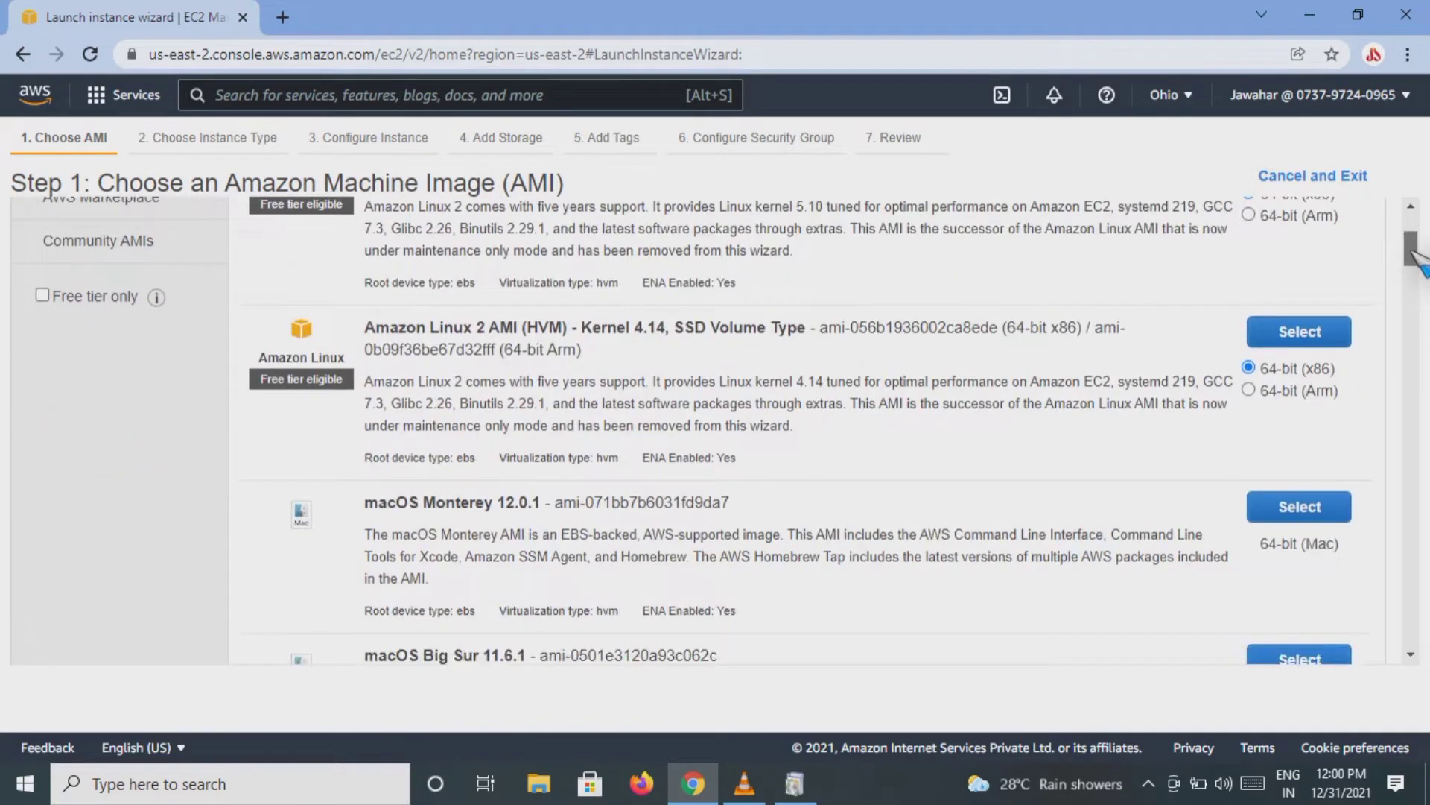
{"action": "scroll", "coordinate": [1415, 254], "scroll_direction": "up", "scroll_amount": 4}
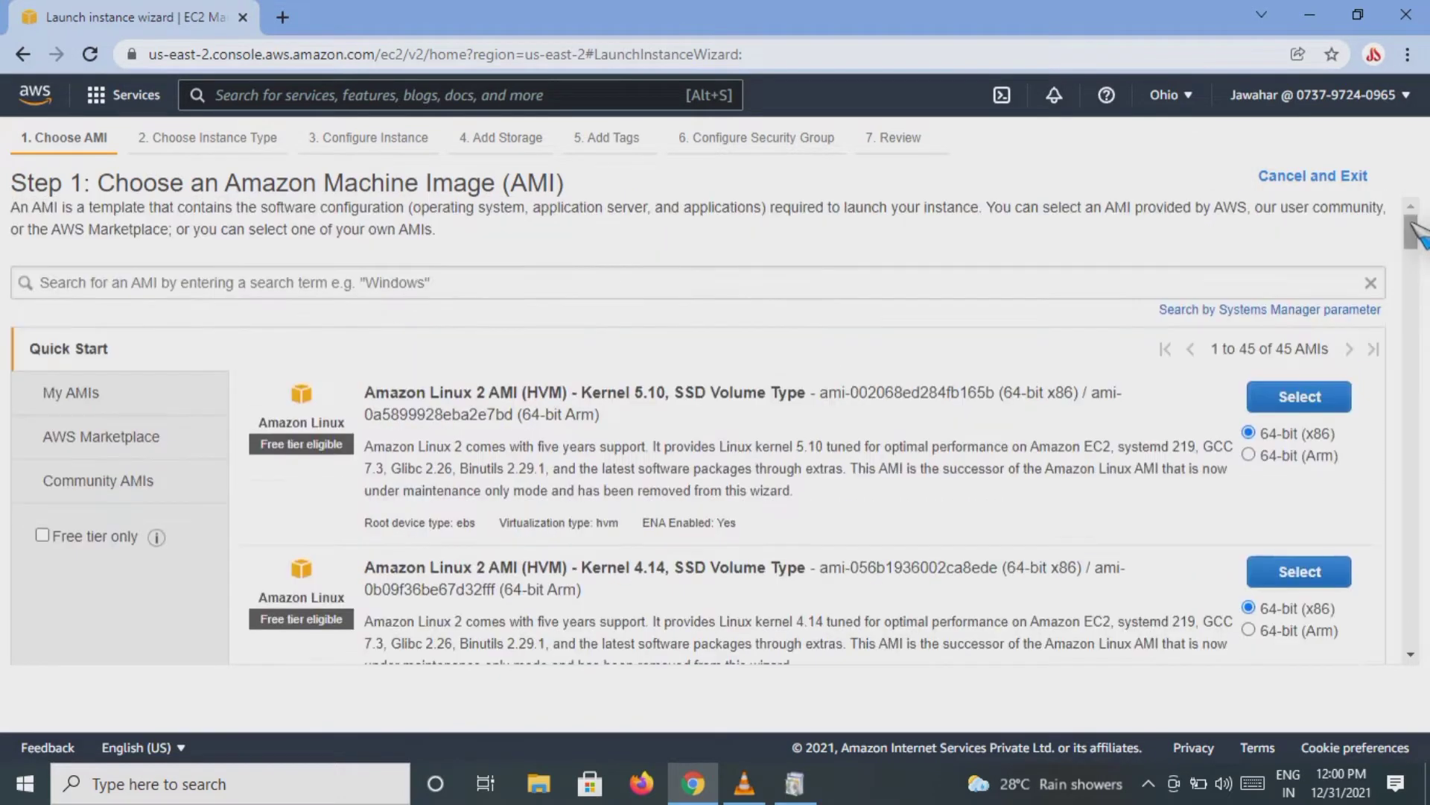
Step: Search the Amazon Machine Images for linux and limit the results to free tier only
{"action": "left_click", "coordinate": [376, 287]}
{"action": "type", "text": "lu"}
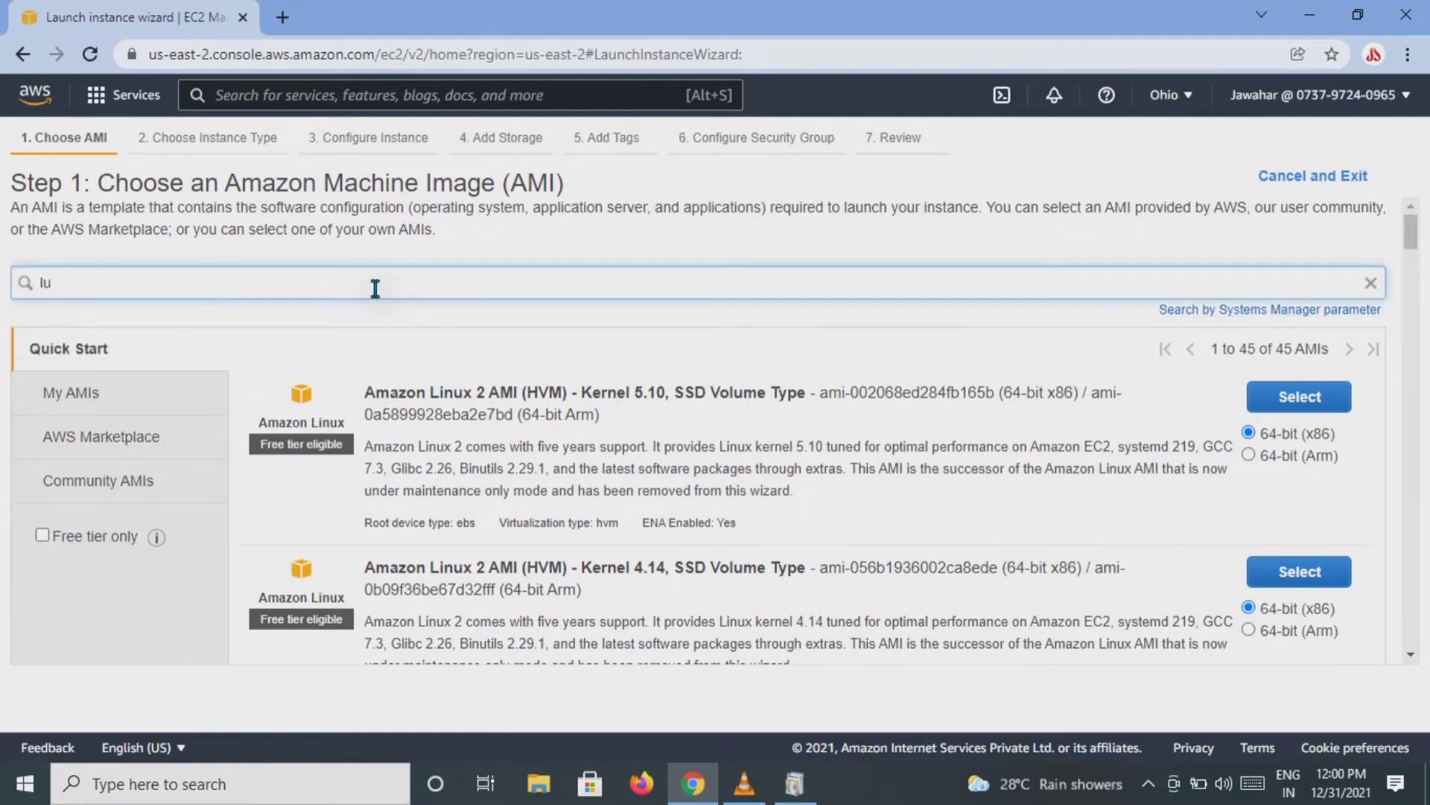
{"action": "key", "text": "BackSpace"}
{"action": "type", "text": "inux"}
{"action": "key", "text": "Return"}
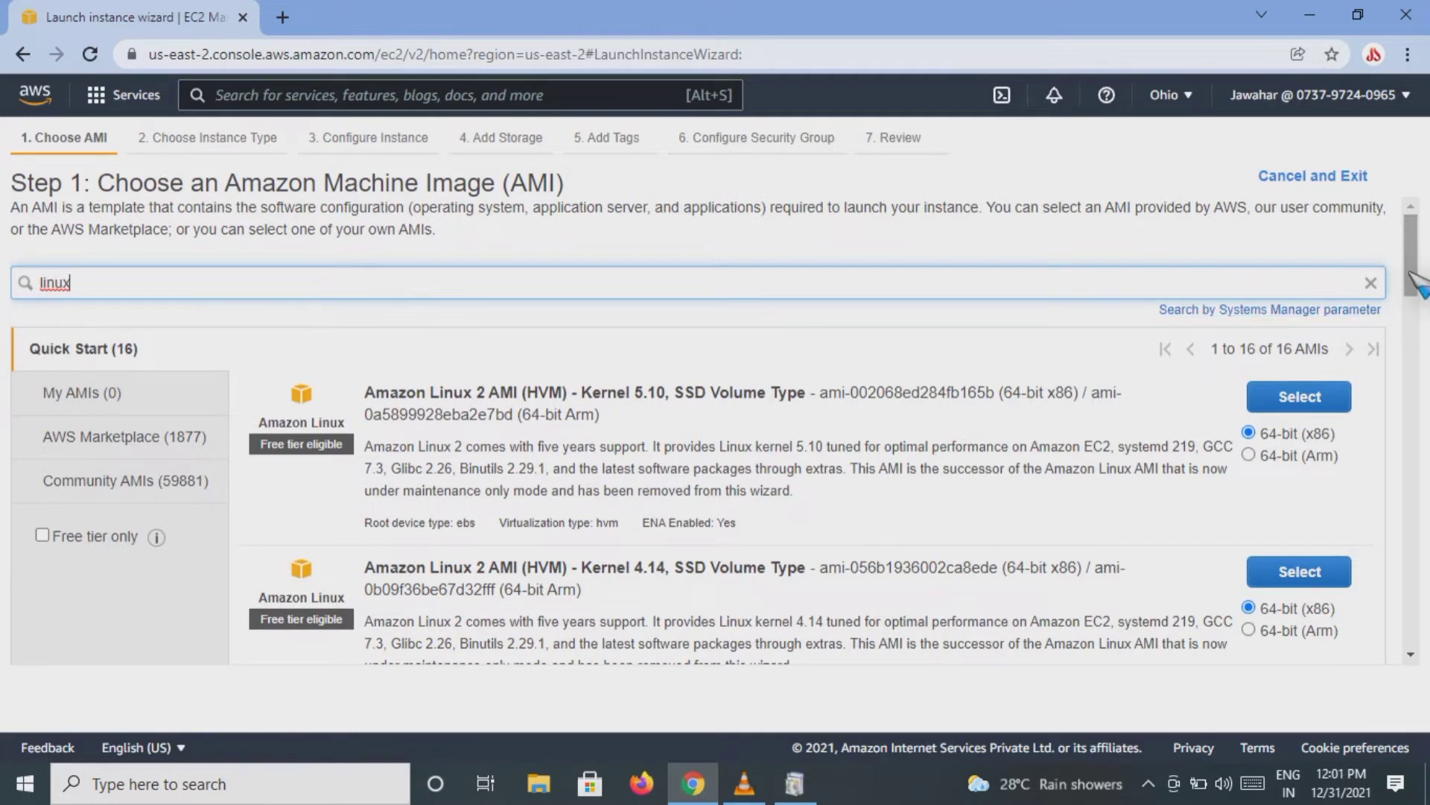
{"action": "mouse_move", "coordinate": [1412, 276]}
{"action": "left_mouse_down"}
{"action": "mouse_move", "coordinate": [1420, 444]}
{"action": "mouse_move", "coordinate": [1427, 277]}
{"action": "mouse_move", "coordinate": [1429, 290]}
{"action": "mouse_move", "coordinate": [1415, 503]}
{"action": "mouse_move", "coordinate": [1416, 252]}
{"action": "left_mouse_up"}
{"action": "left_click", "coordinate": [41, 537]}
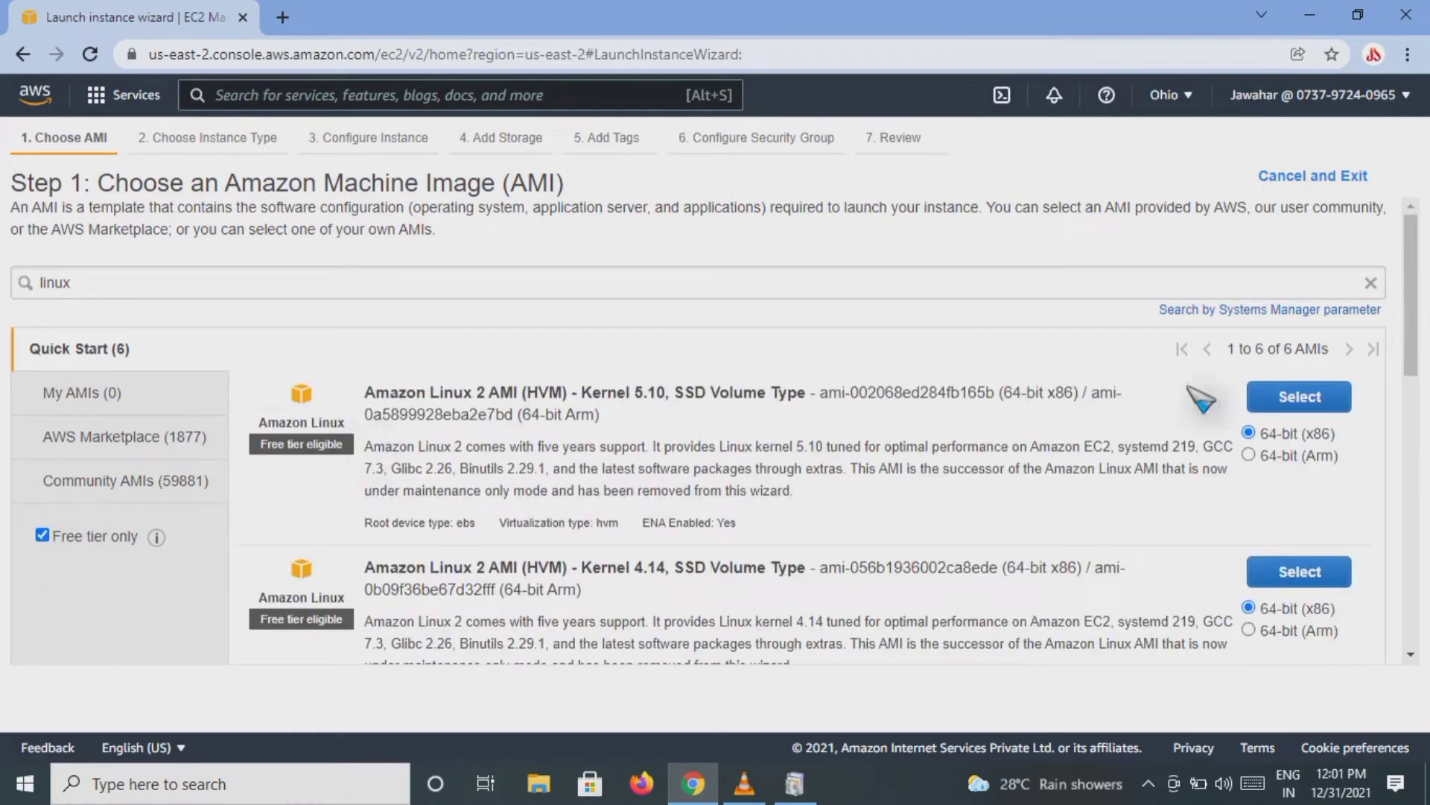
Step: Choose the 64-bit (x86) Amazon Linux 2 AMI (HVM) - Kernel 5.10, SSD Volume Type image for the instance
{"action": "left_click_drag", "start_coordinate": [1416, 287], "coordinate": [1413, 350]}
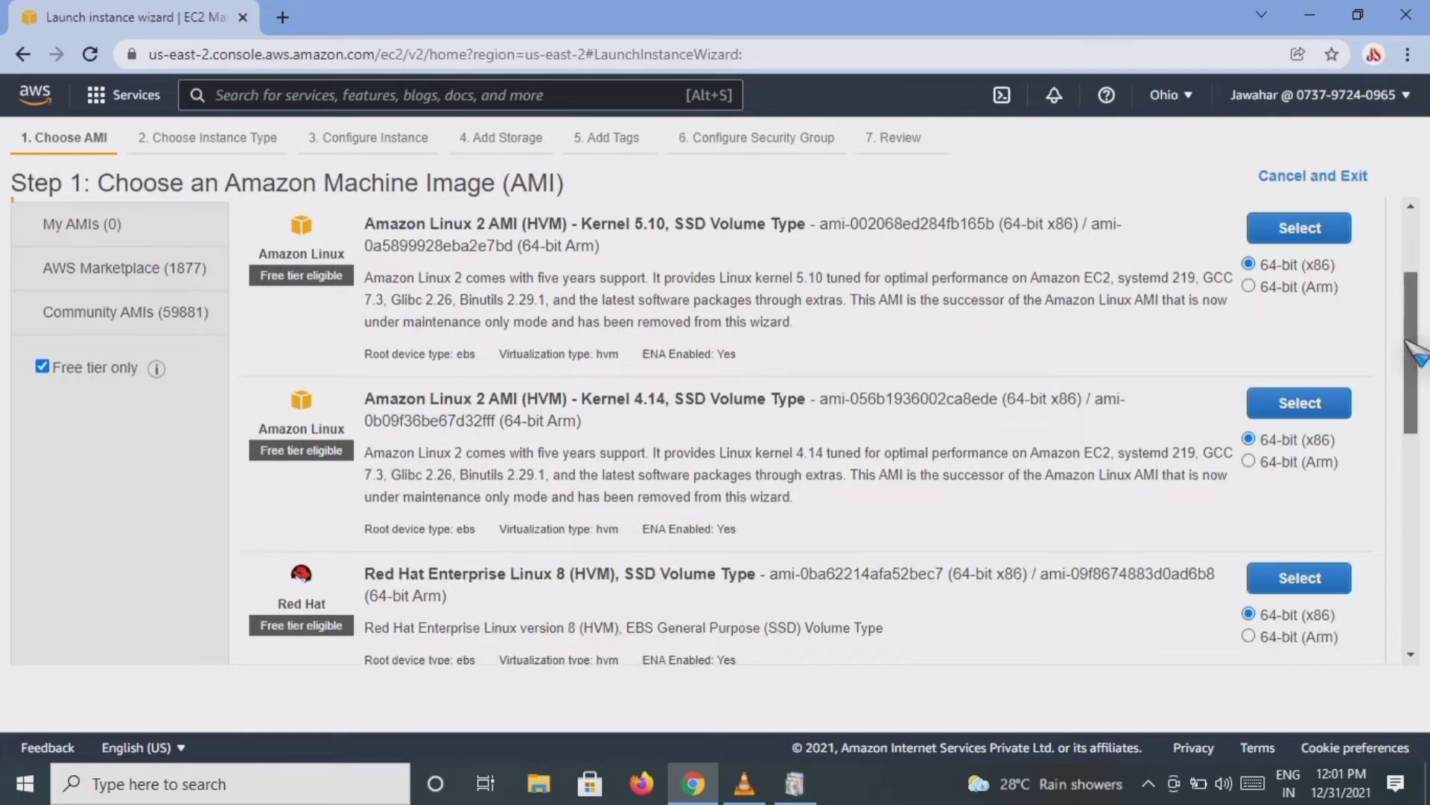
{"action": "left_click_drag", "start_coordinate": [1412, 350], "coordinate": [1408, 290]}
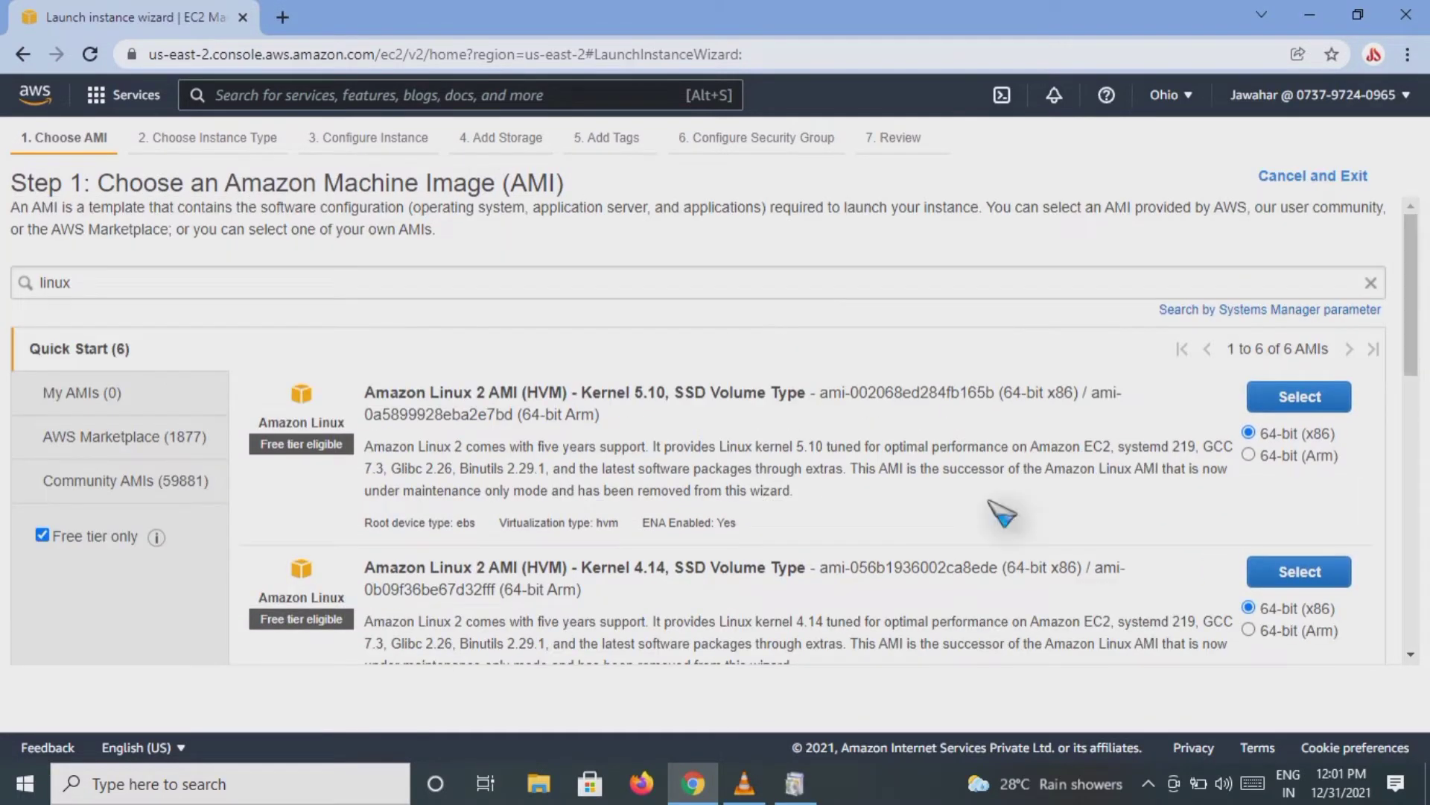
{"action": "left_click", "coordinate": [1299, 407]}
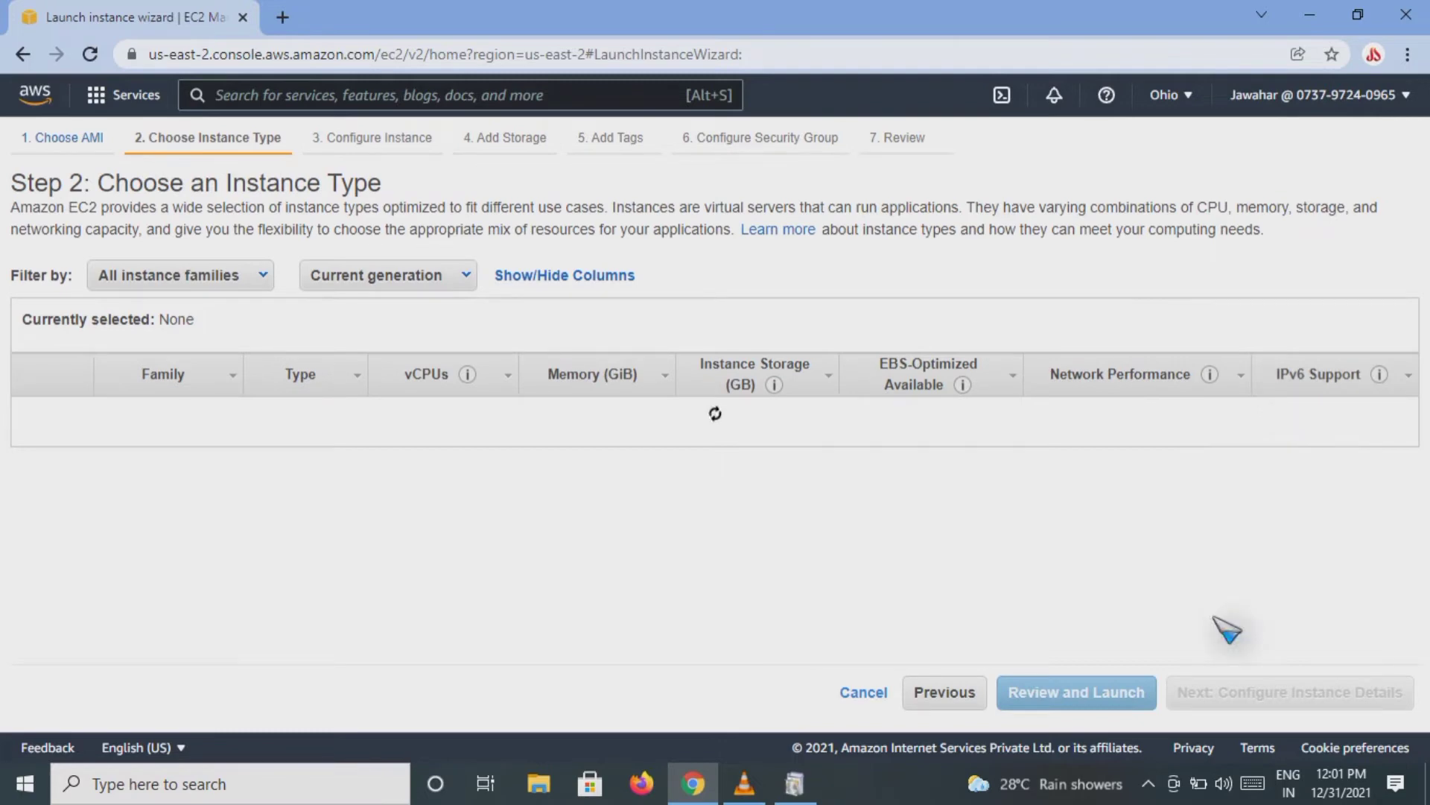
Step: Review the instance families and types, keep the free tier t2.micro type, and continue to configuring the instance details
{"action": "left_click", "coordinate": [180, 275]}
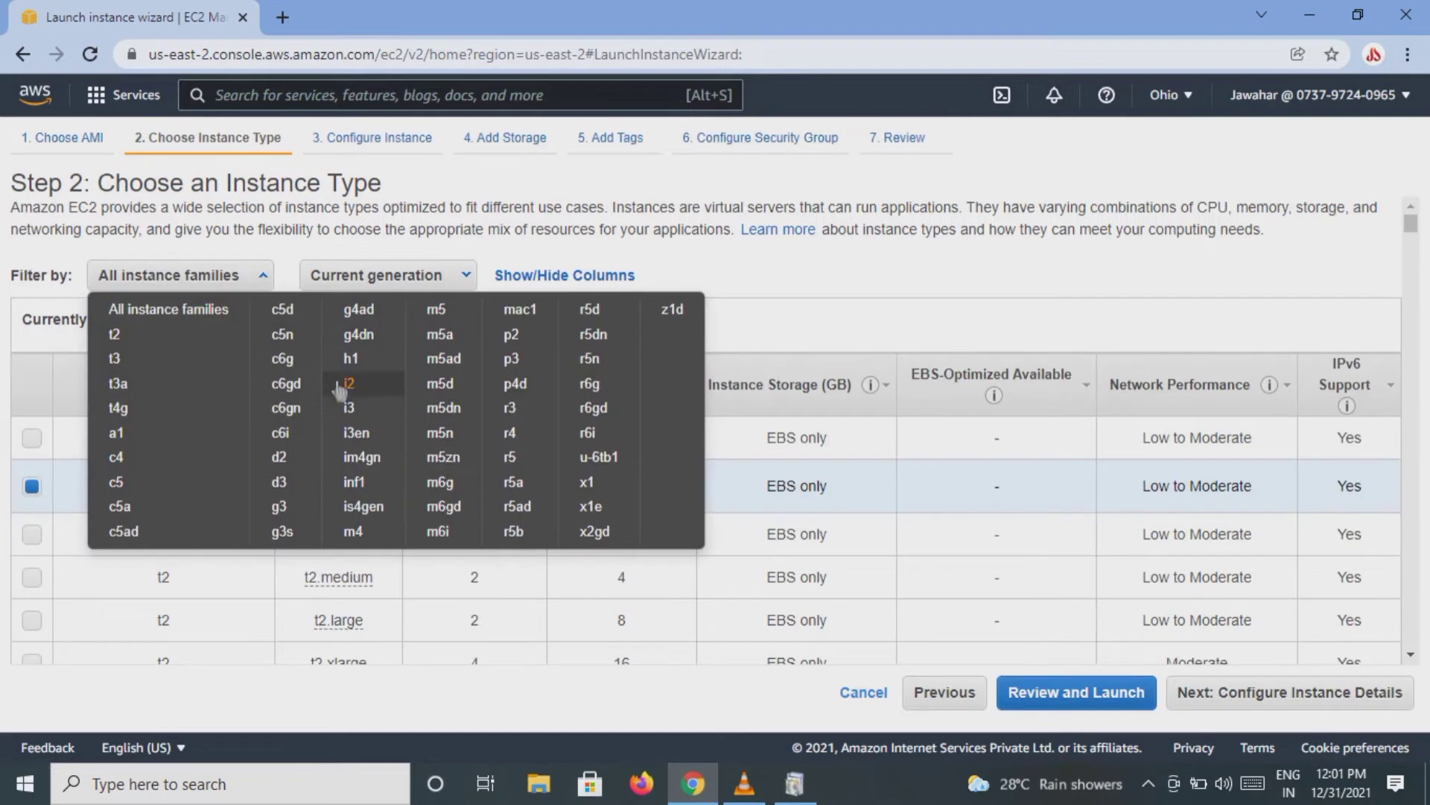
{"action": "left_click", "coordinate": [265, 277]}
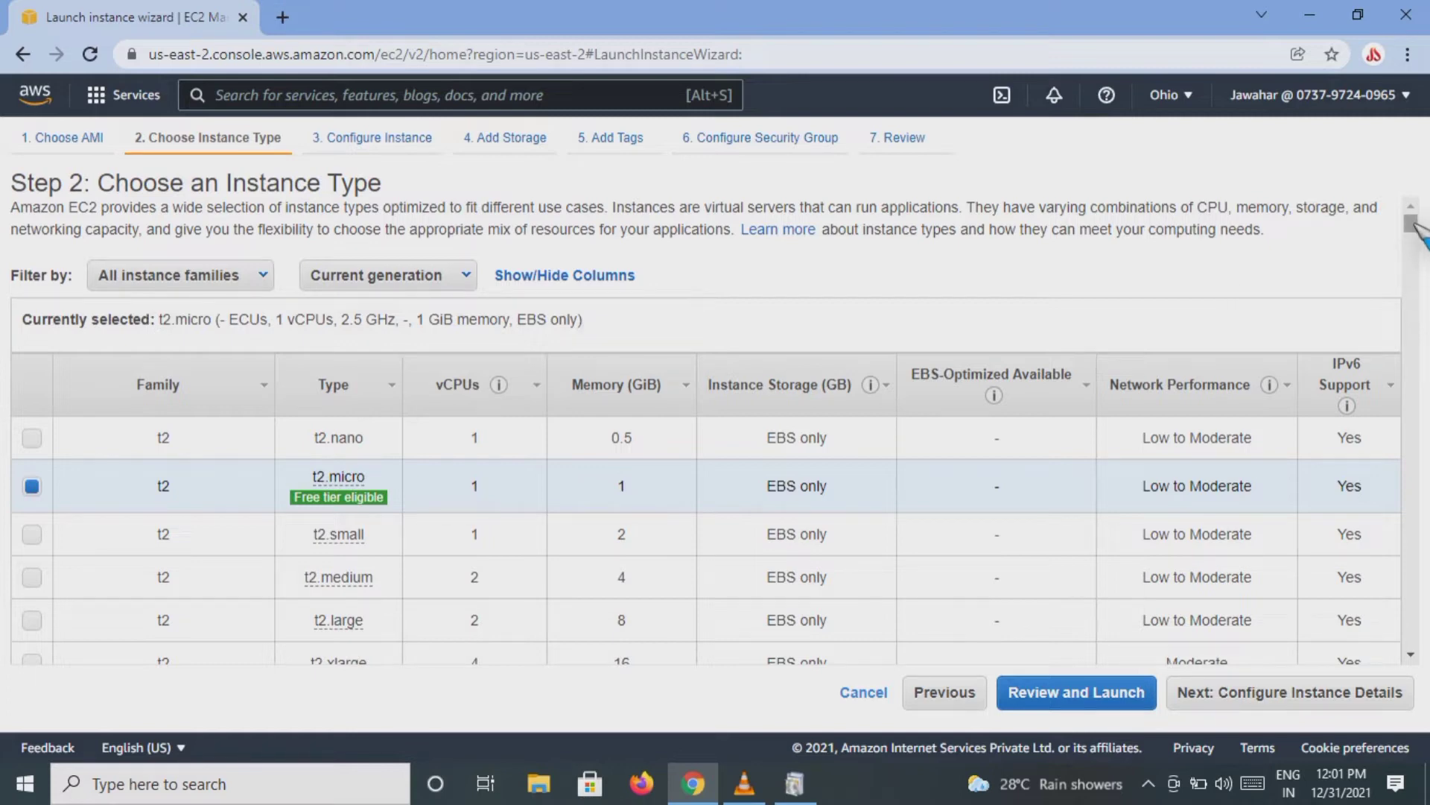
{"action": "scroll", "coordinate": [1416, 231], "scroll_direction": "down", "scroll_amount": 1}
{"action": "scroll", "coordinate": [1415, 231], "scroll_direction": "down", "scroll_amount": 2}
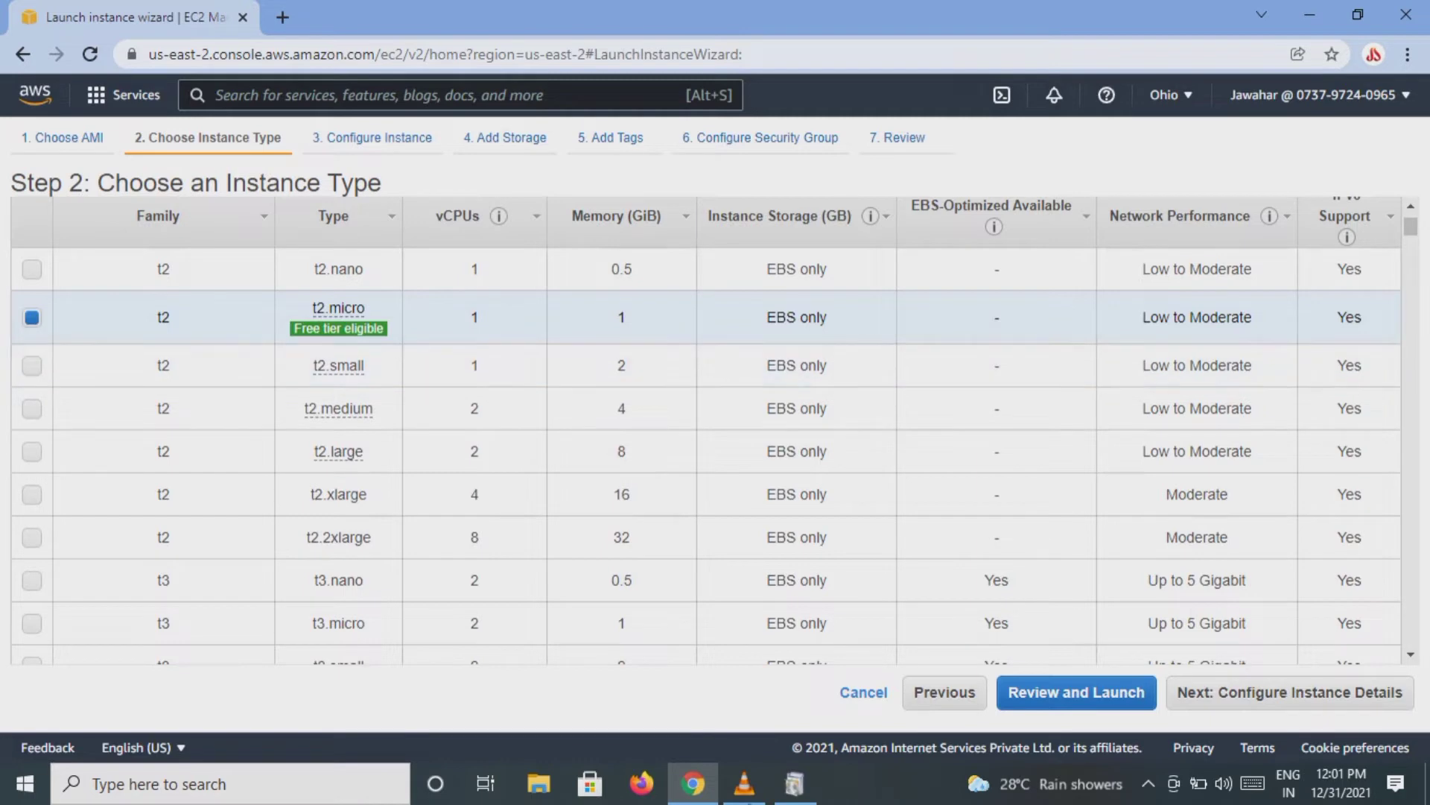
{"action": "left_click_drag", "start_coordinate": [1413, 231], "coordinate": [1416, 243]}
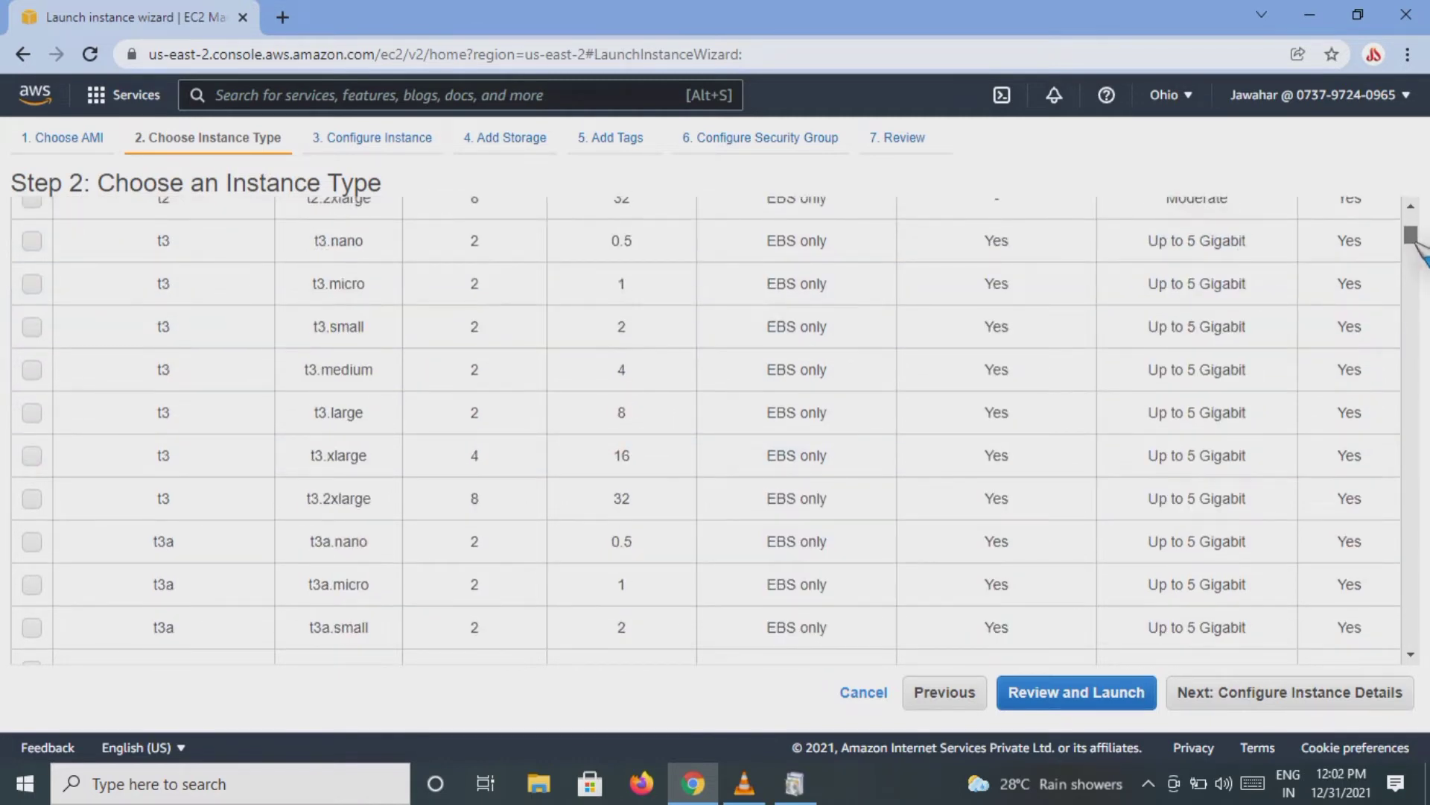
{"action": "scroll", "coordinate": [1164, 442], "scroll_direction": "up", "scroll_amount": 7}
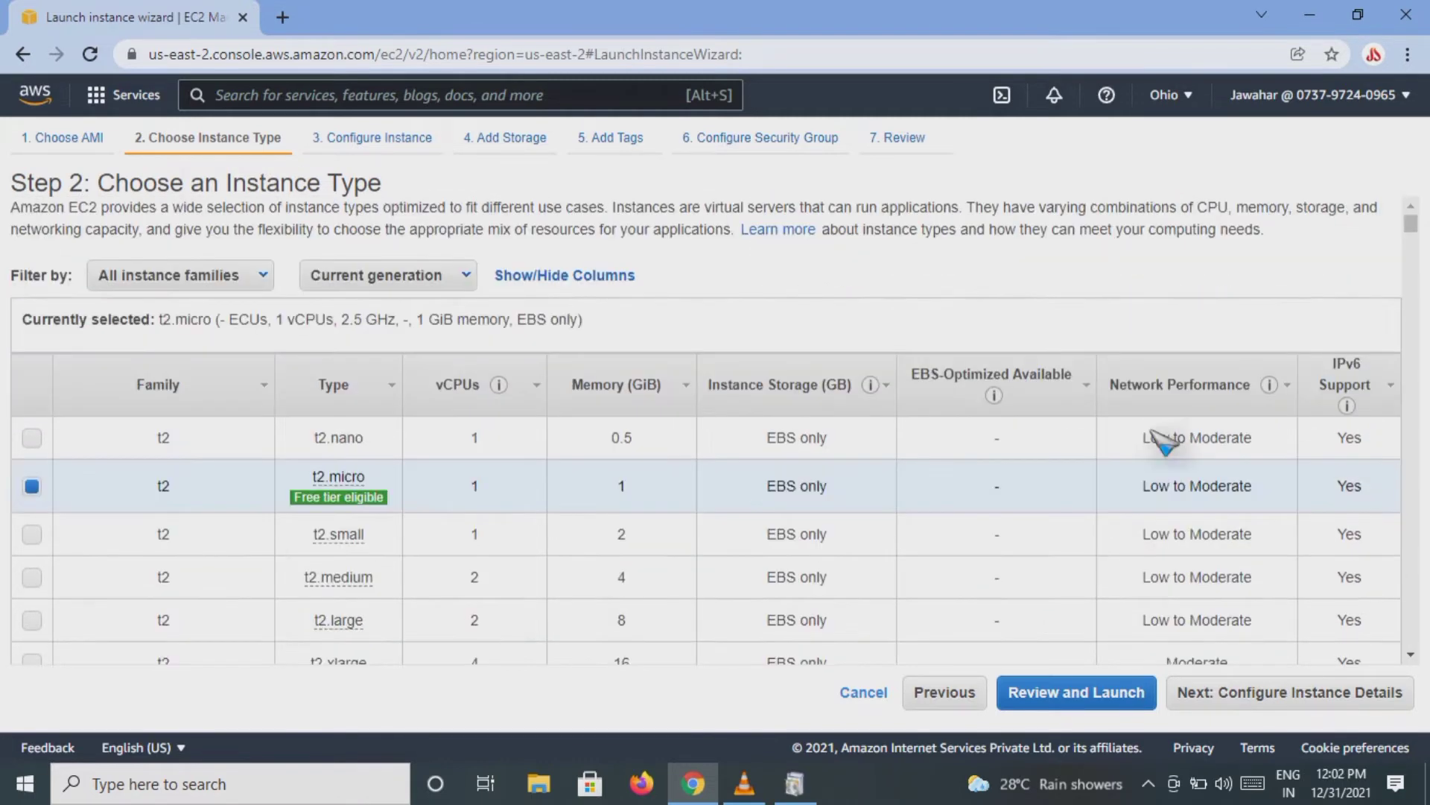
{"action": "left_click", "coordinate": [1203, 699]}
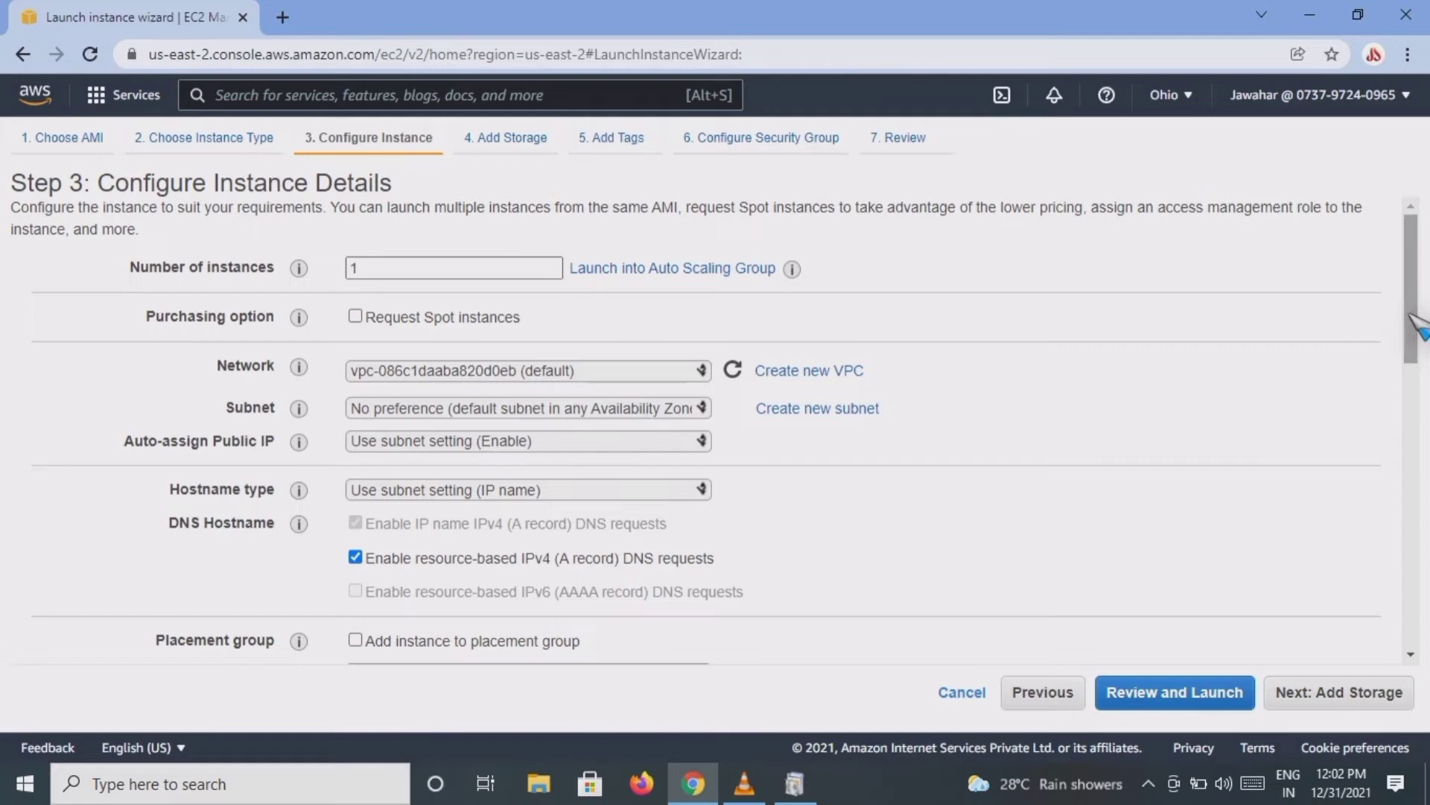
Step: Review the instance details and advanced details, keep the default settings with empty user data, and continue to adding storage
{"action": "left_click_drag", "start_coordinate": [1415, 324], "coordinate": [1389, 434]}
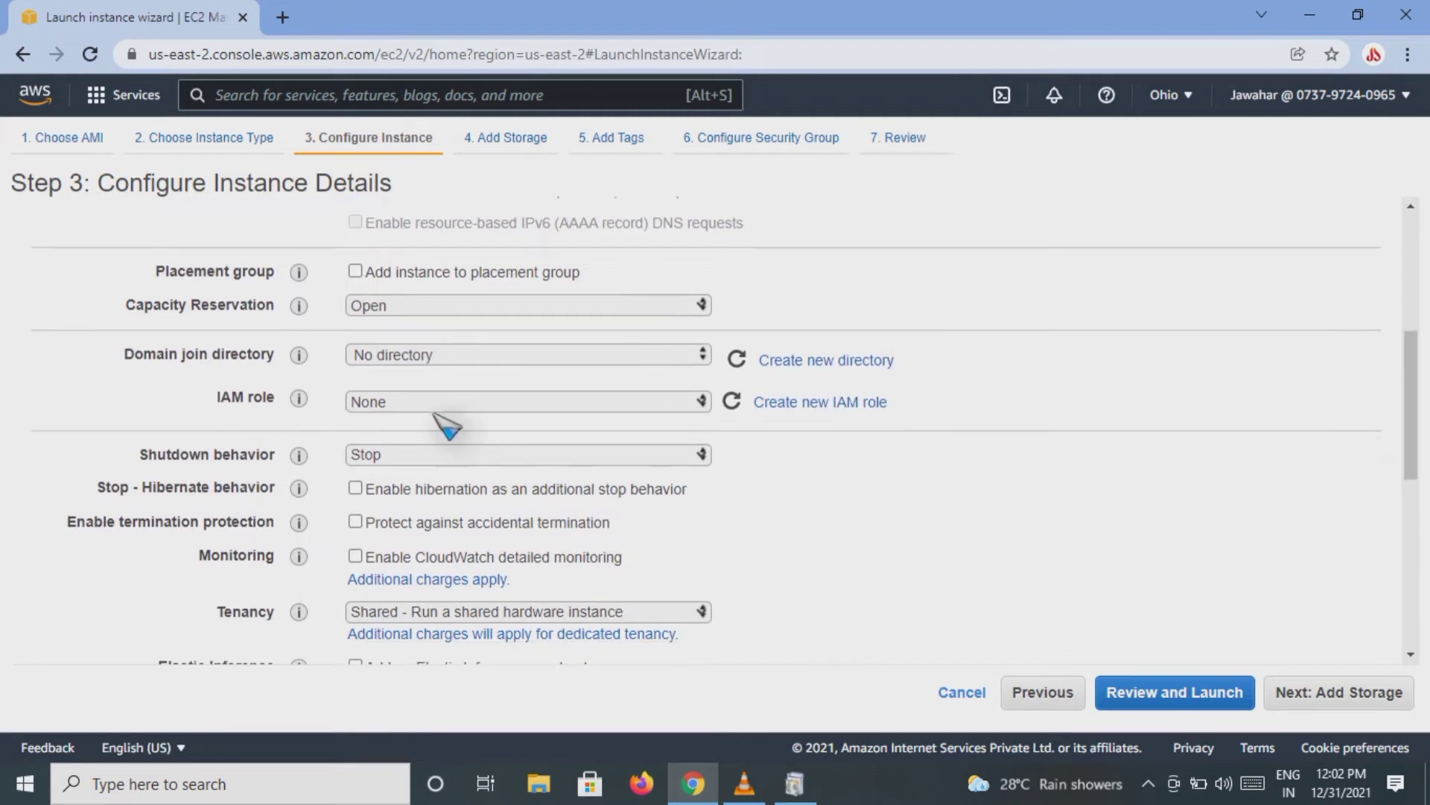
{"action": "left_click_drag", "start_coordinate": [1407, 367], "coordinate": [1409, 558]}
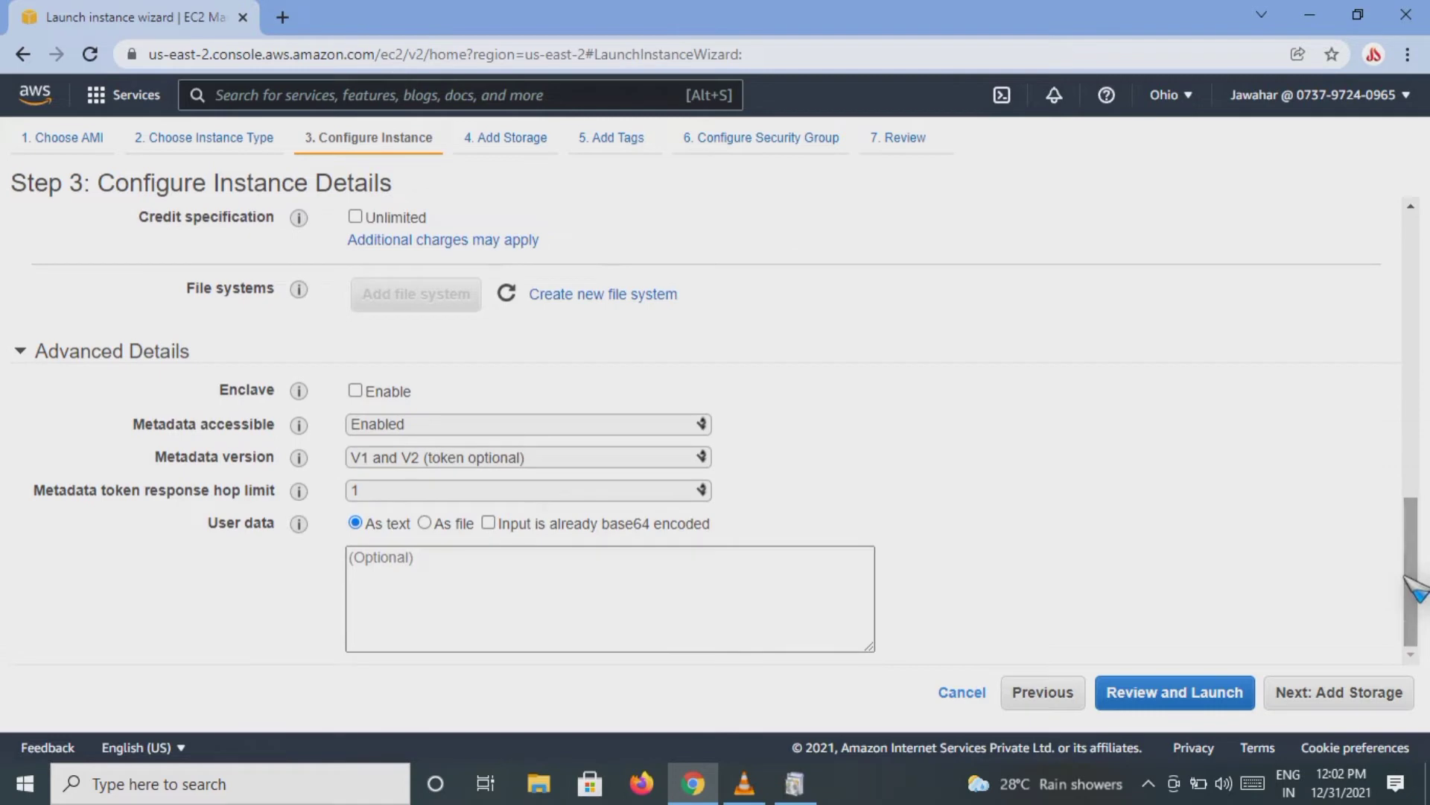
{"action": "left_click", "coordinate": [371, 616]}
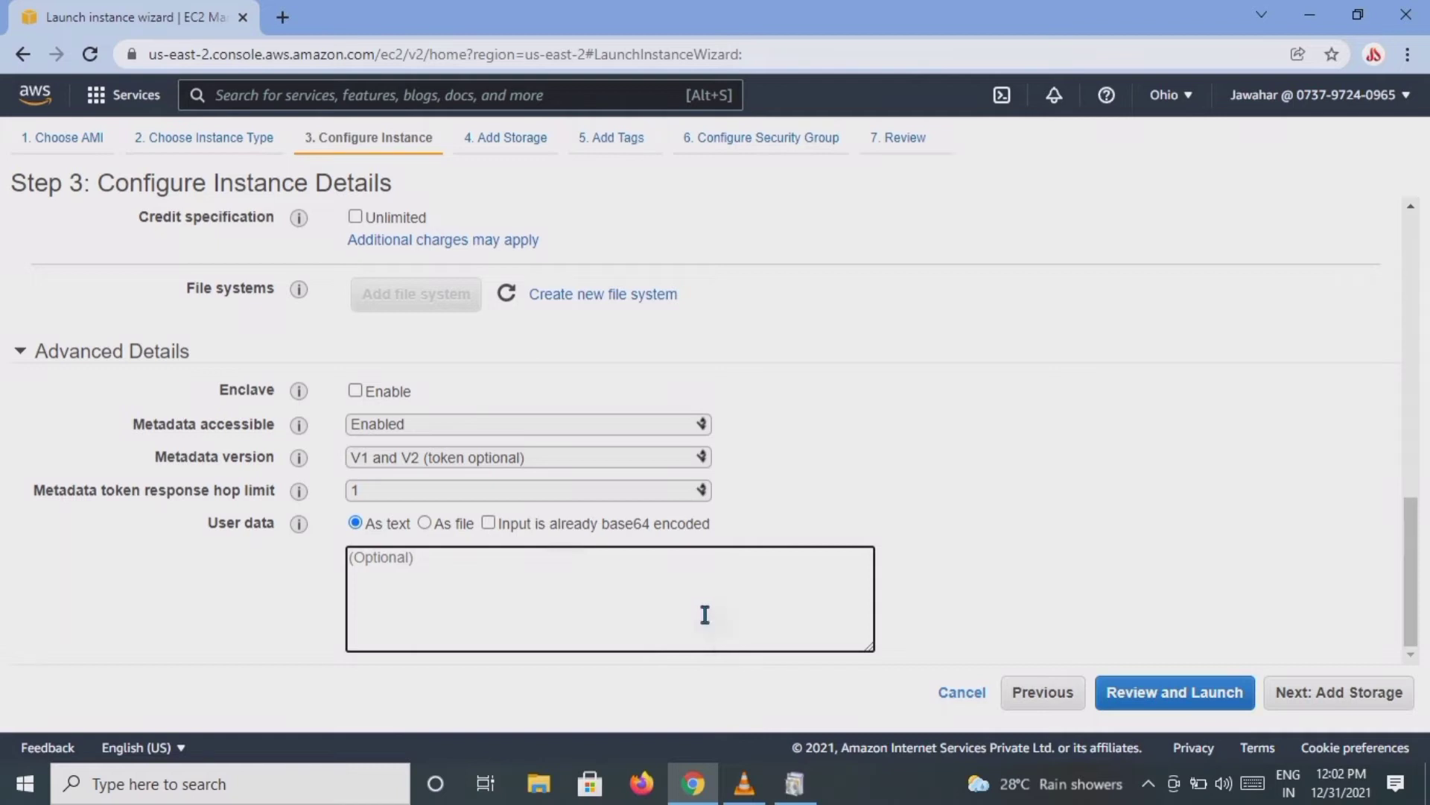
{"action": "left_click", "coordinate": [1287, 692]}
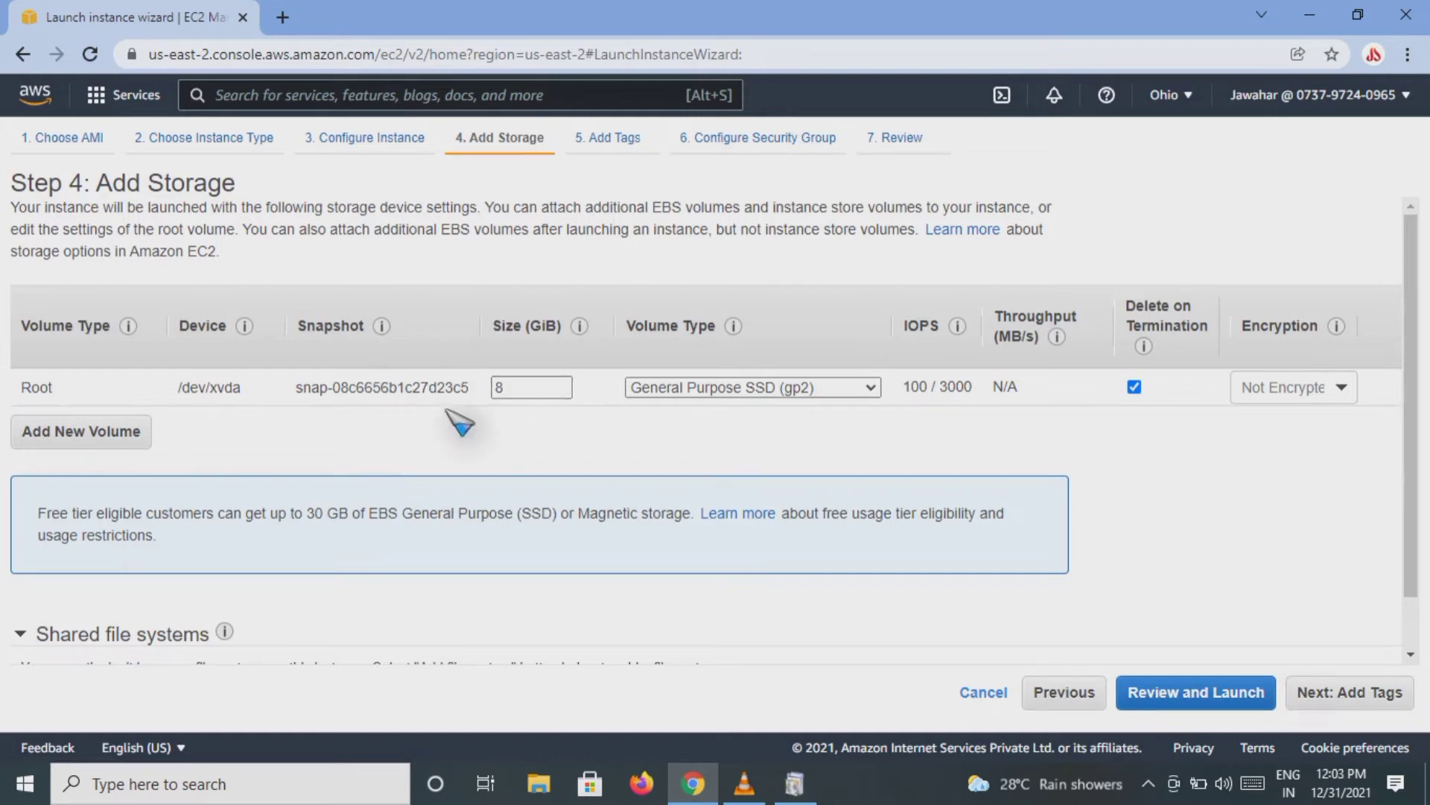
Step: Check the root volume settings and free tier storage note, keep the 8 GiB General Purpose SSD (gp2) volume, and continue to adding tags
{"action": "left_click_drag", "start_coordinate": [449, 375], "coordinate": [564, 432]}
{"action": "left_click", "coordinate": [564, 432]}
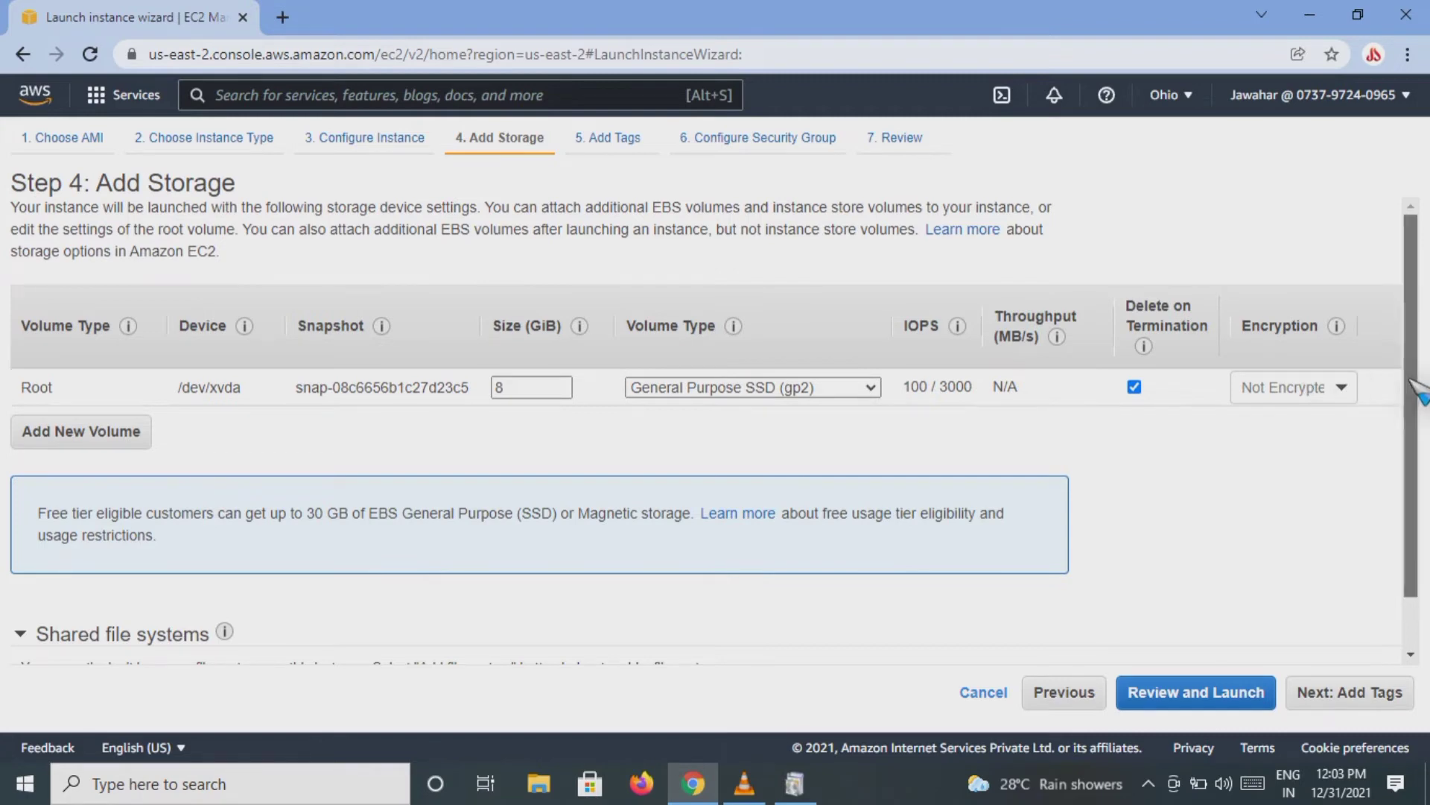
{"action": "left_click_drag", "start_coordinate": [1408, 382], "coordinate": [1408, 419]}
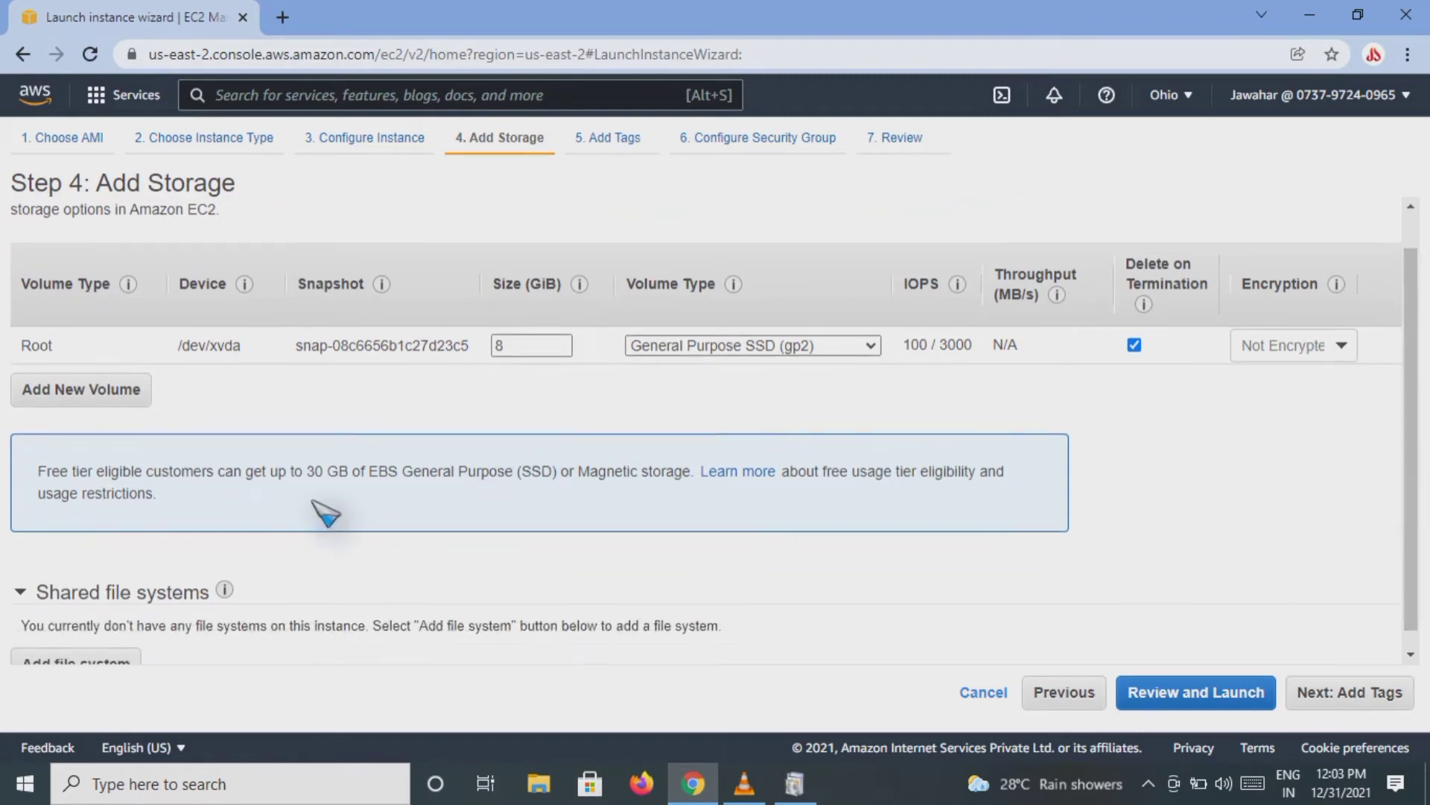
{"action": "left_click_drag", "start_coordinate": [309, 472], "coordinate": [537, 507]}
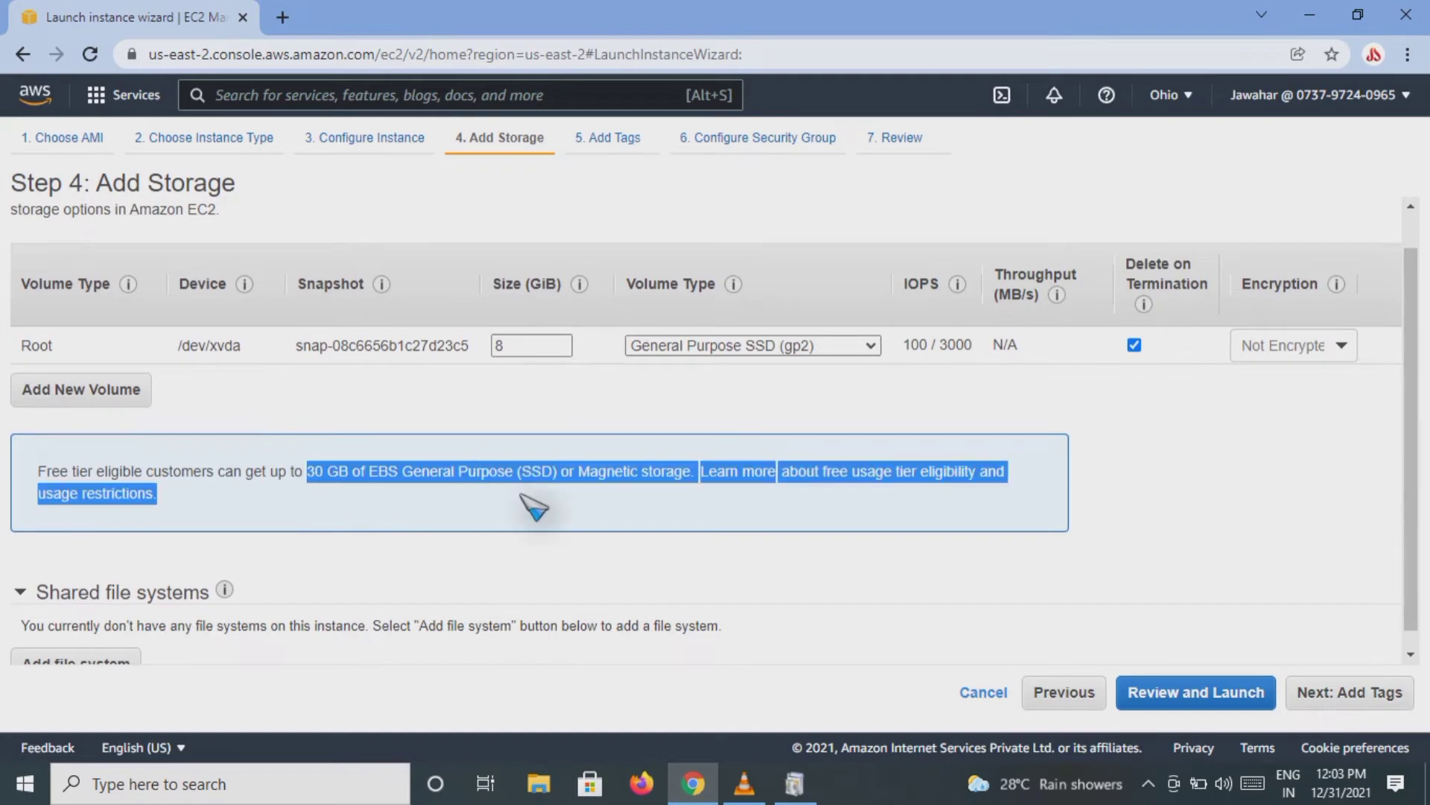
{"action": "left_click", "coordinate": [1322, 495]}
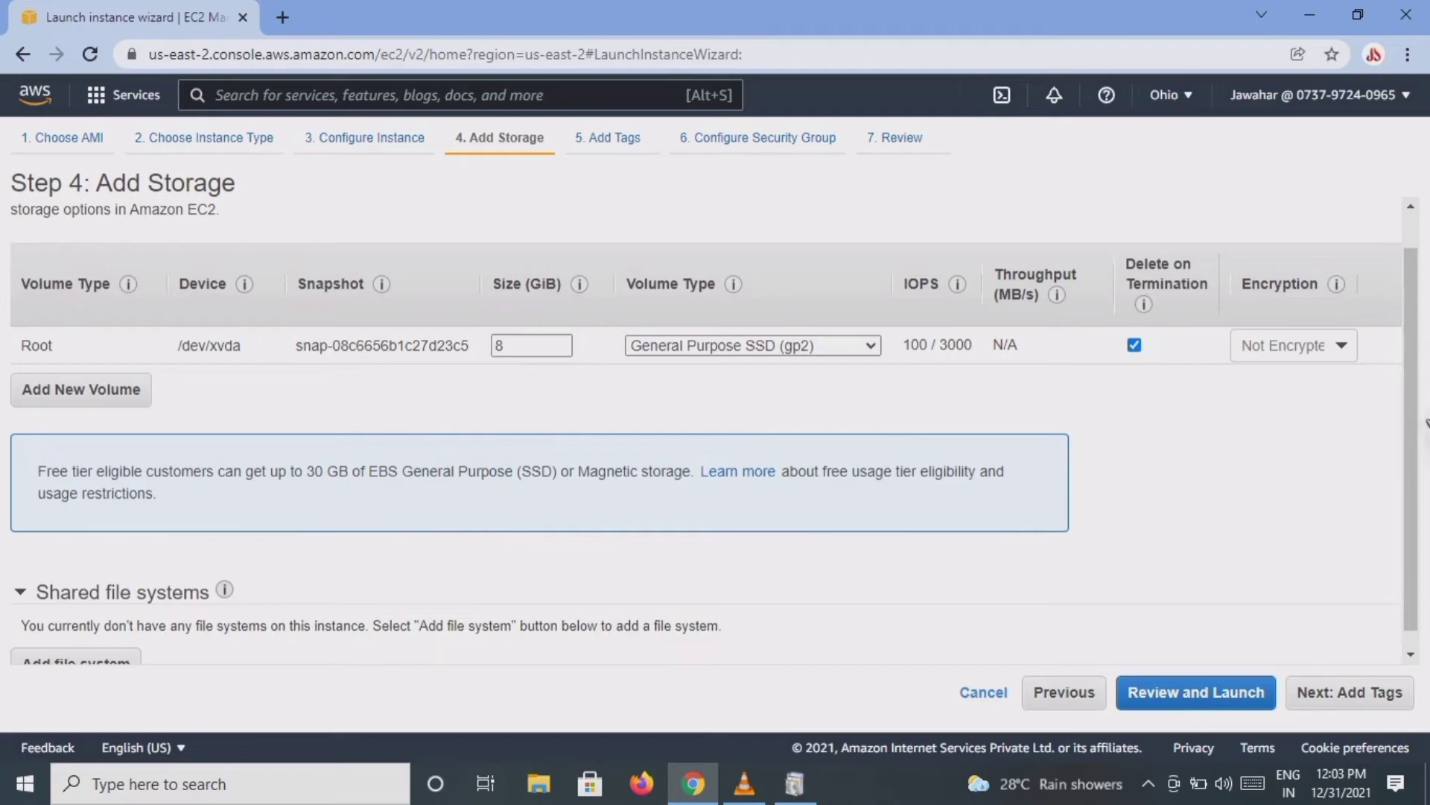
{"action": "scroll", "coordinate": [1415, 432], "scroll_direction": "down", "scroll_amount": 1}
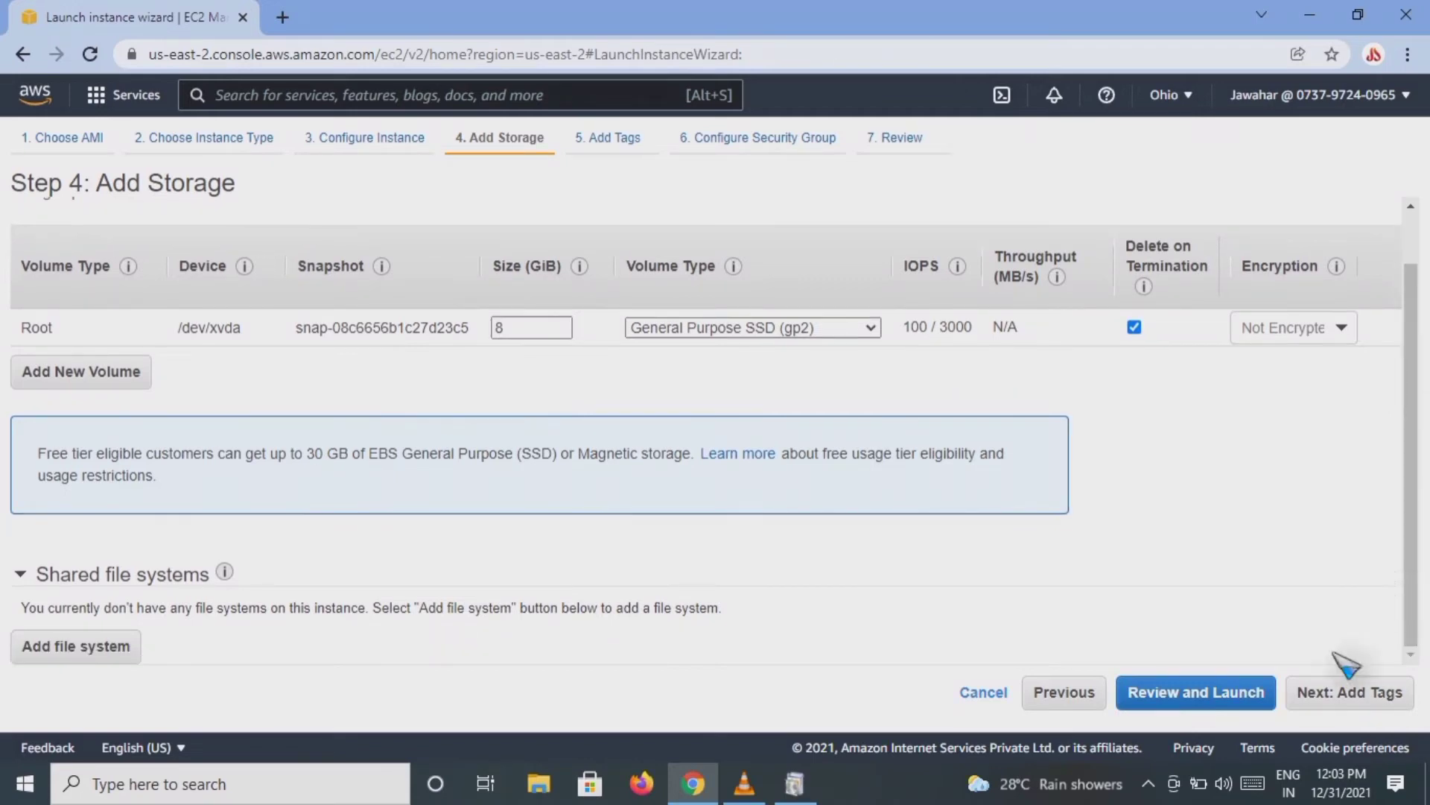
{"action": "left_click", "coordinate": [1326, 696]}
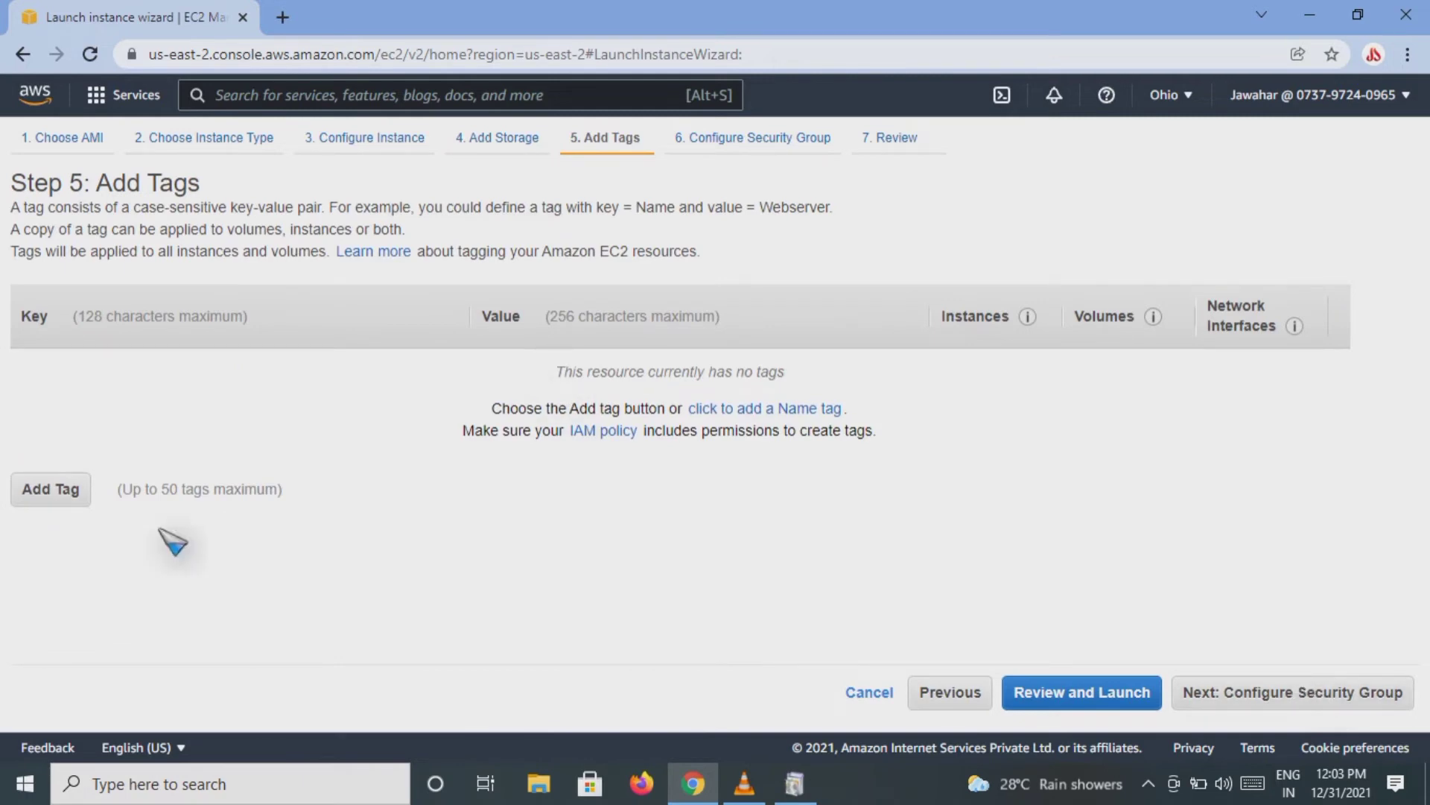
Step: Add a tag with the key linux and the value MyfirstInstance
{"action": "left_click", "coordinate": [71, 495]}
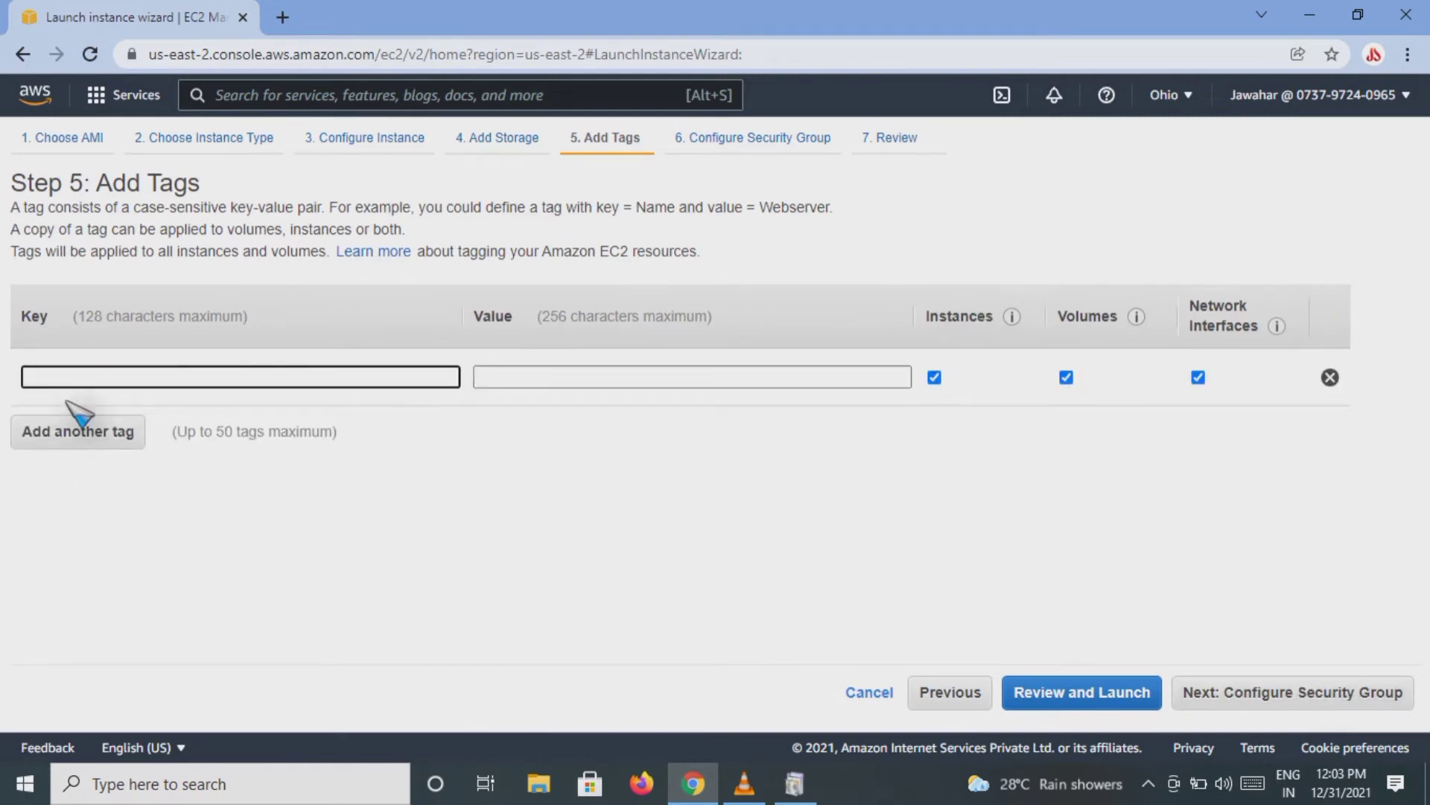
{"action": "type", "text": "linux"}
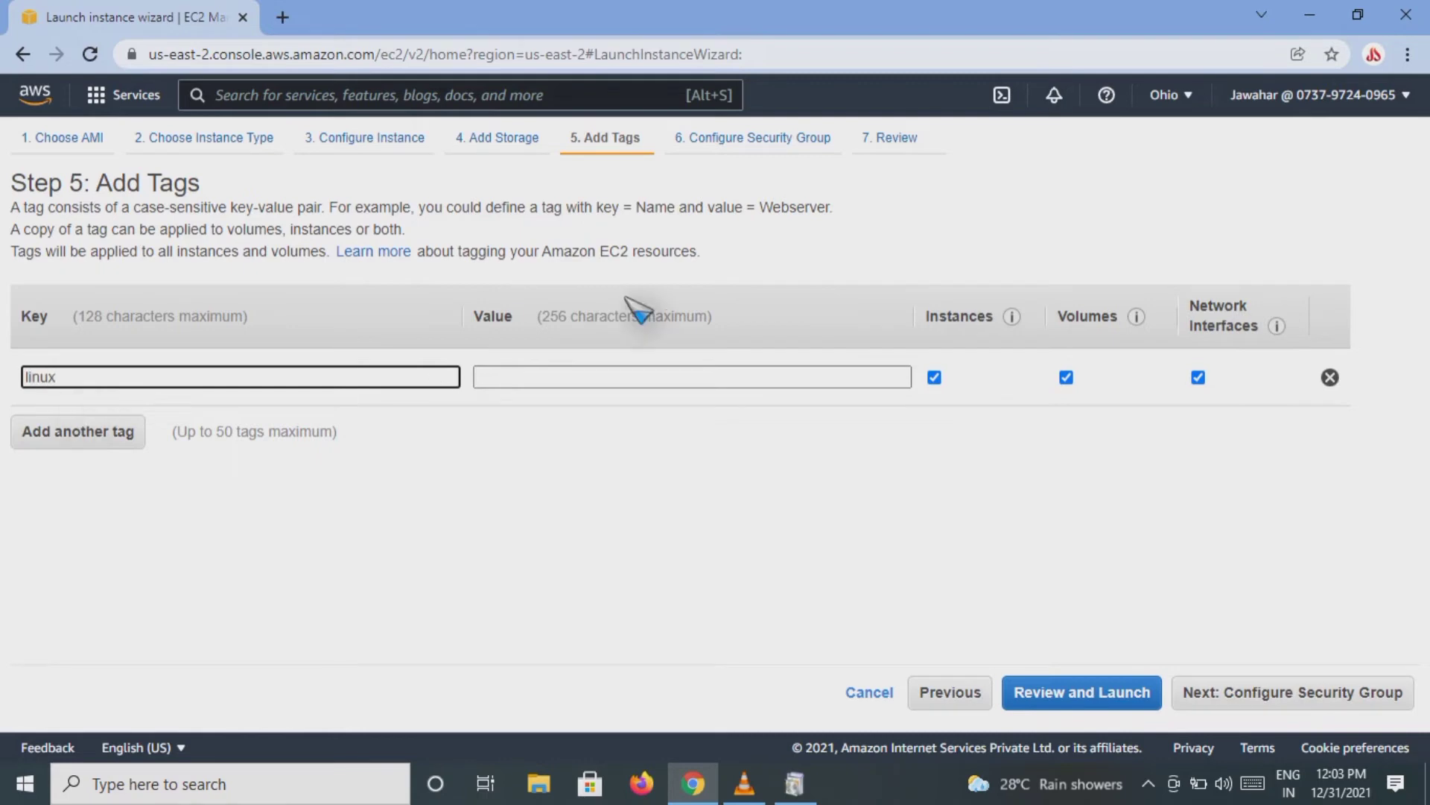
{"action": "left_click", "coordinate": [685, 380]}
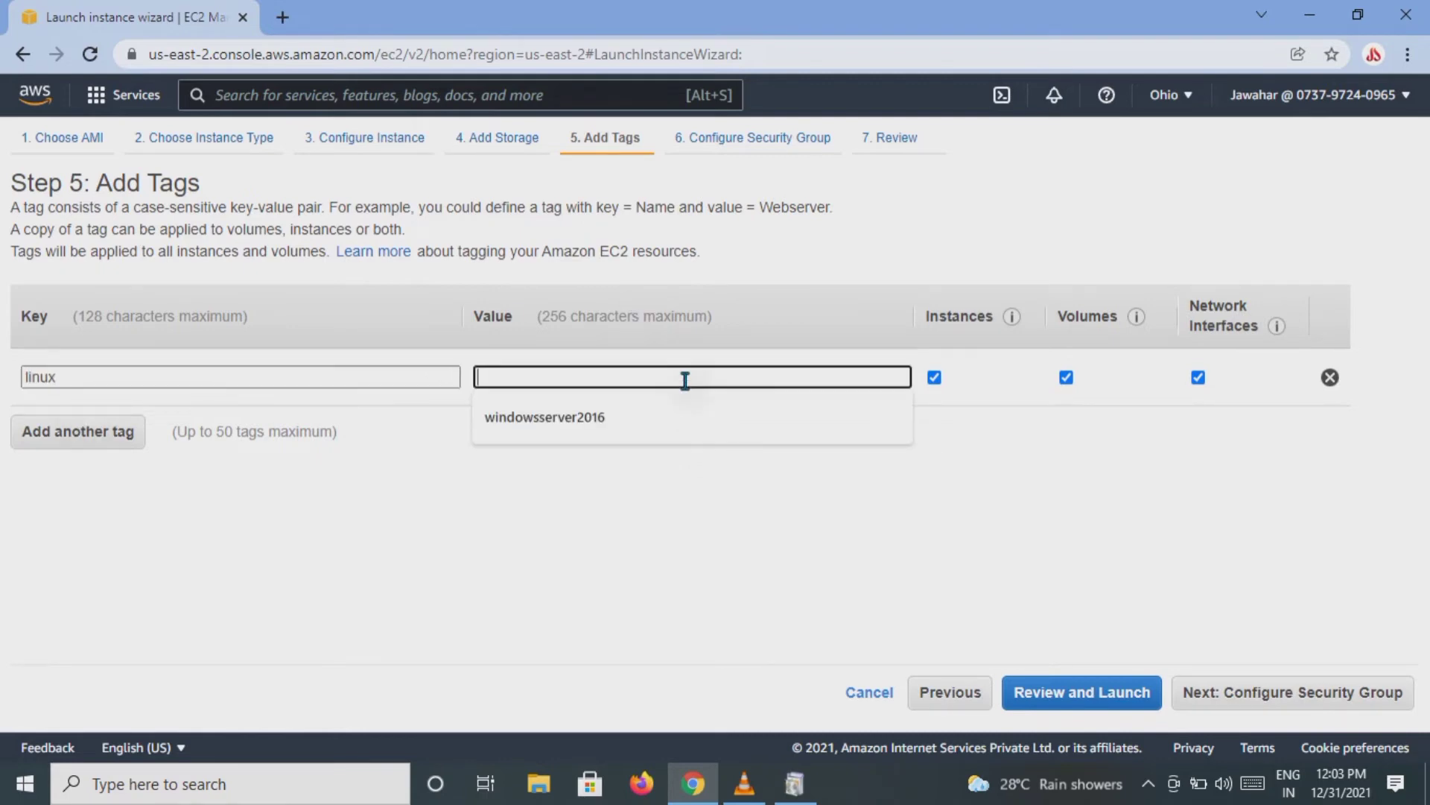
{"action": "type", "text": "M"}
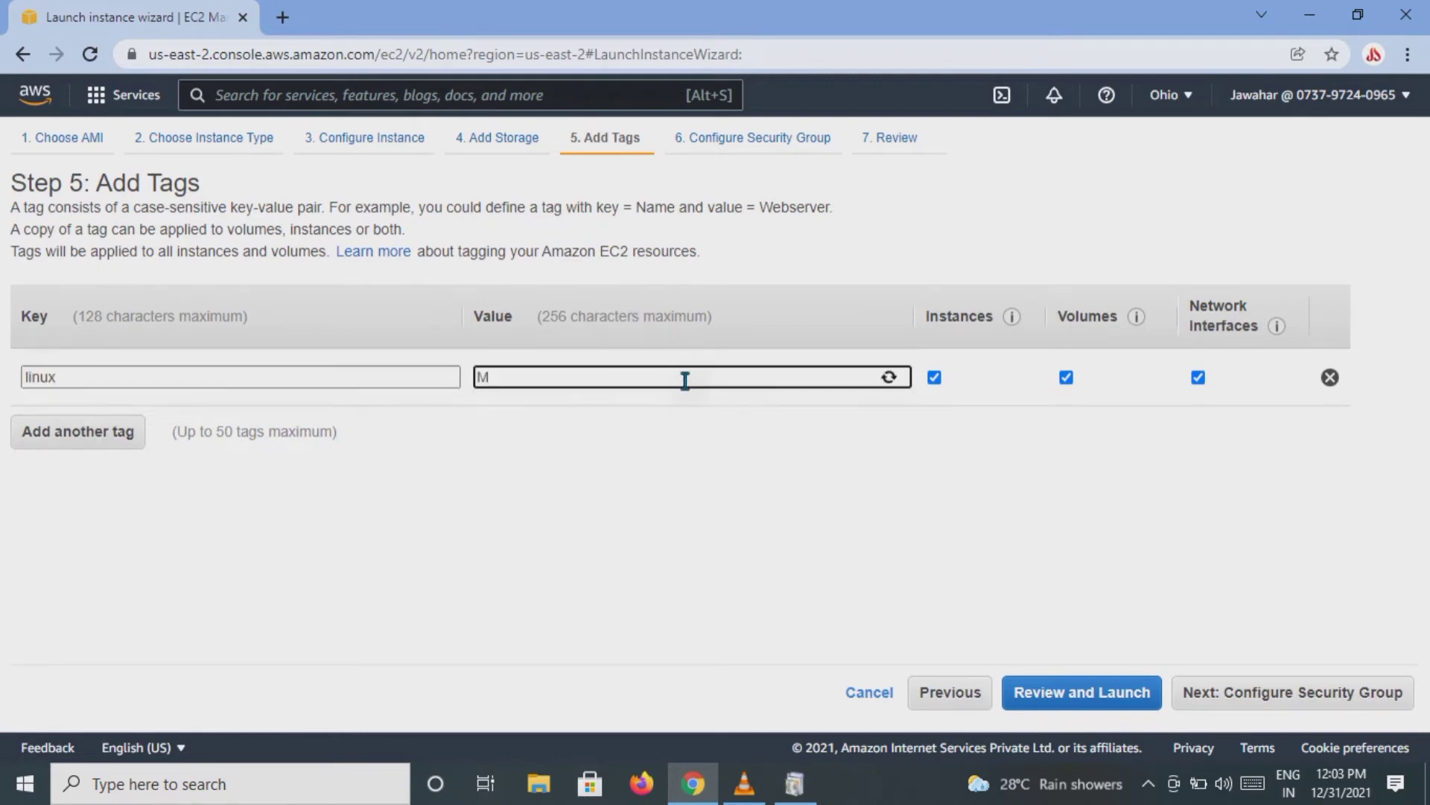
{"action": "type", "text": "y"}
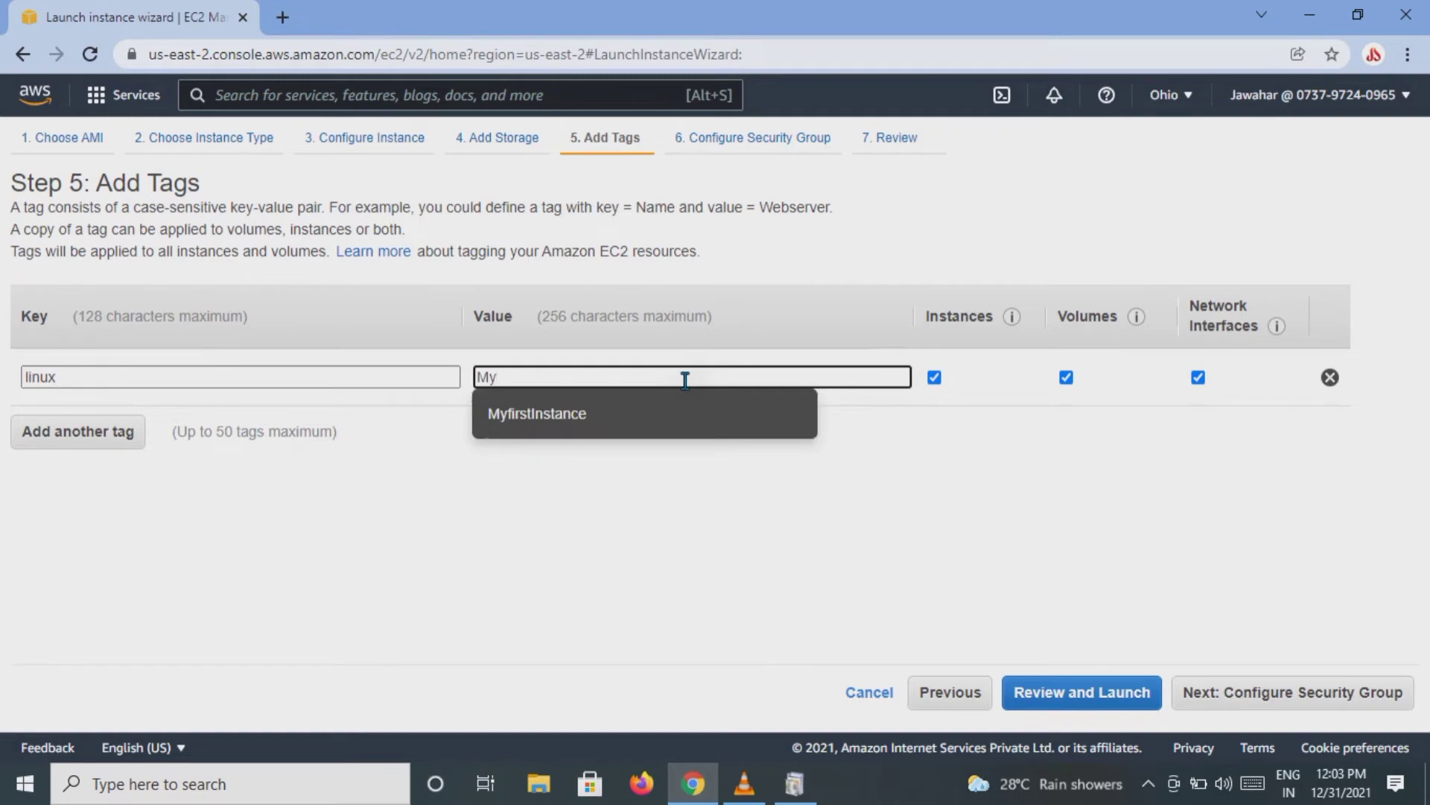
{"action": "left_click", "coordinate": [598, 416]}
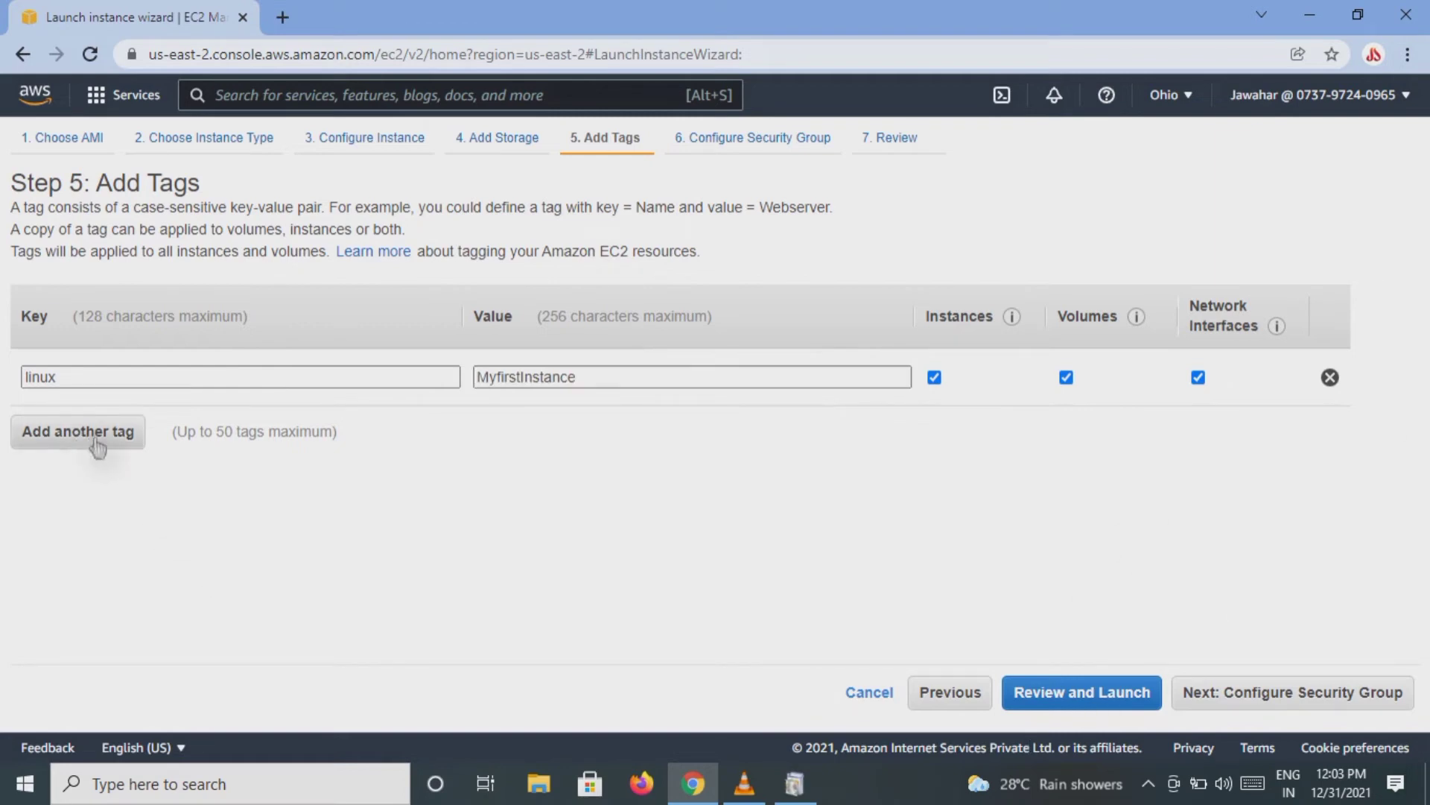
Step: Continue to configuring the security group and check the SSH rule's source address and the warning about open access
{"action": "left_click", "coordinate": [1270, 697]}
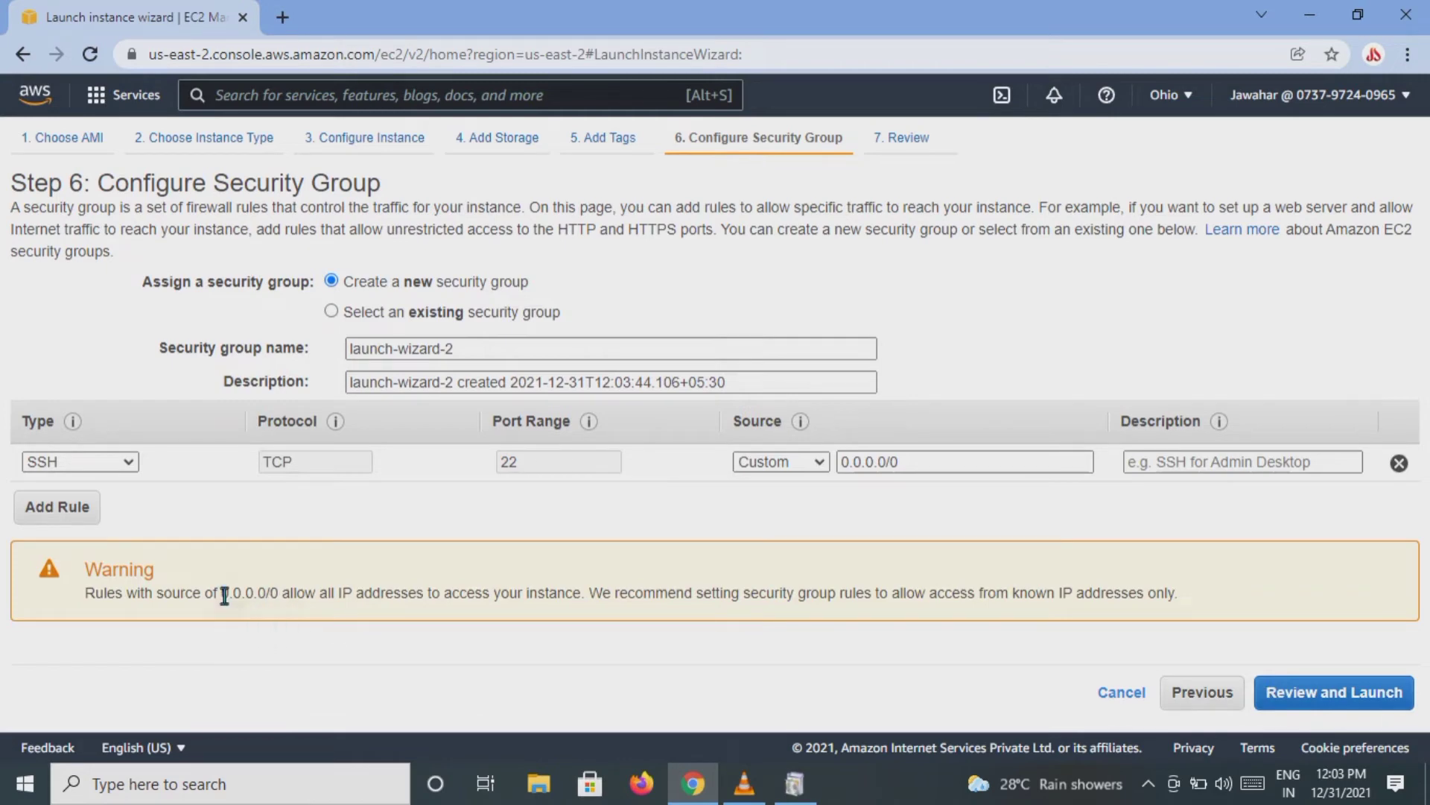
{"action": "left_click_drag", "start_coordinate": [222, 596], "coordinate": [293, 596]}
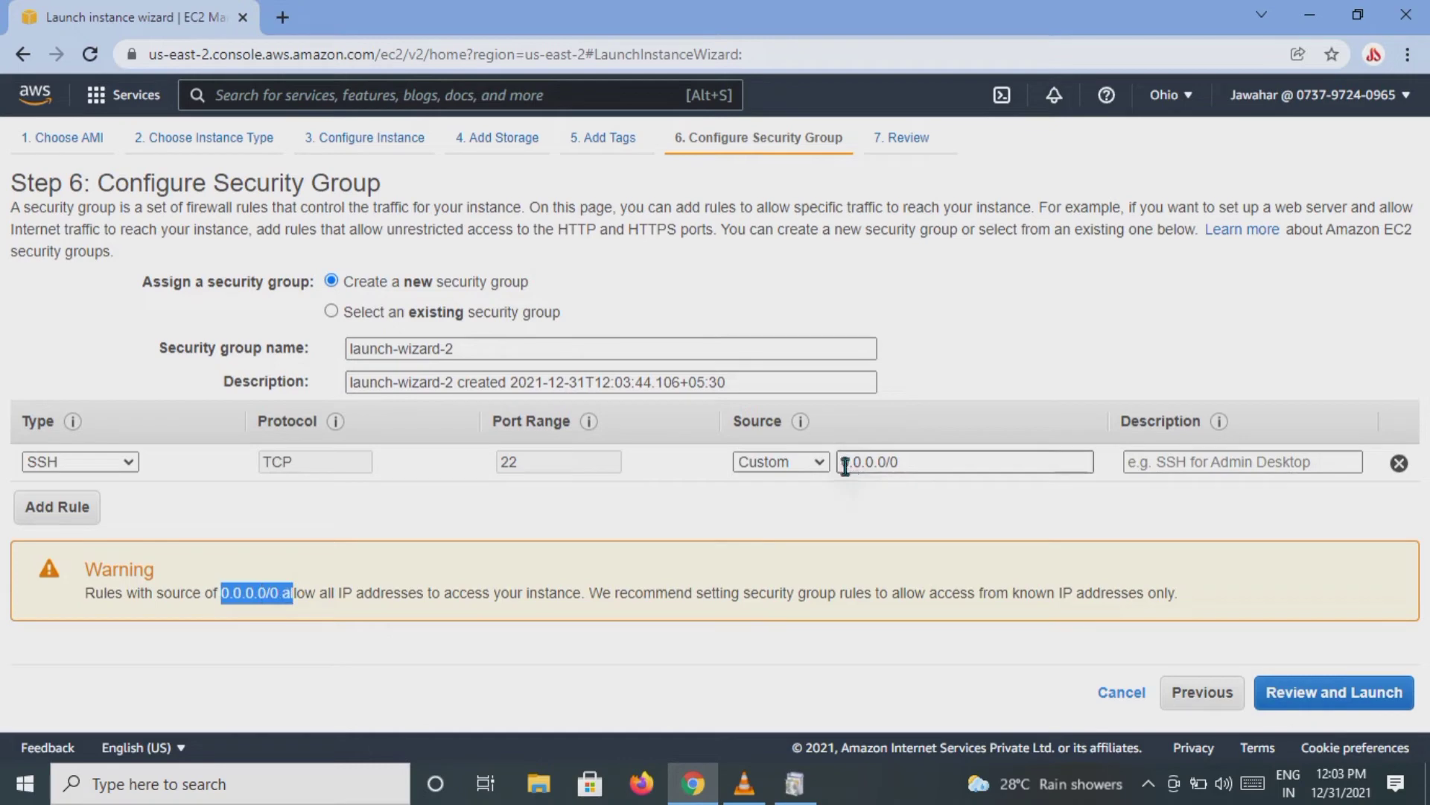
{"action": "left_click_drag", "start_coordinate": [845, 466], "coordinate": [917, 463]}
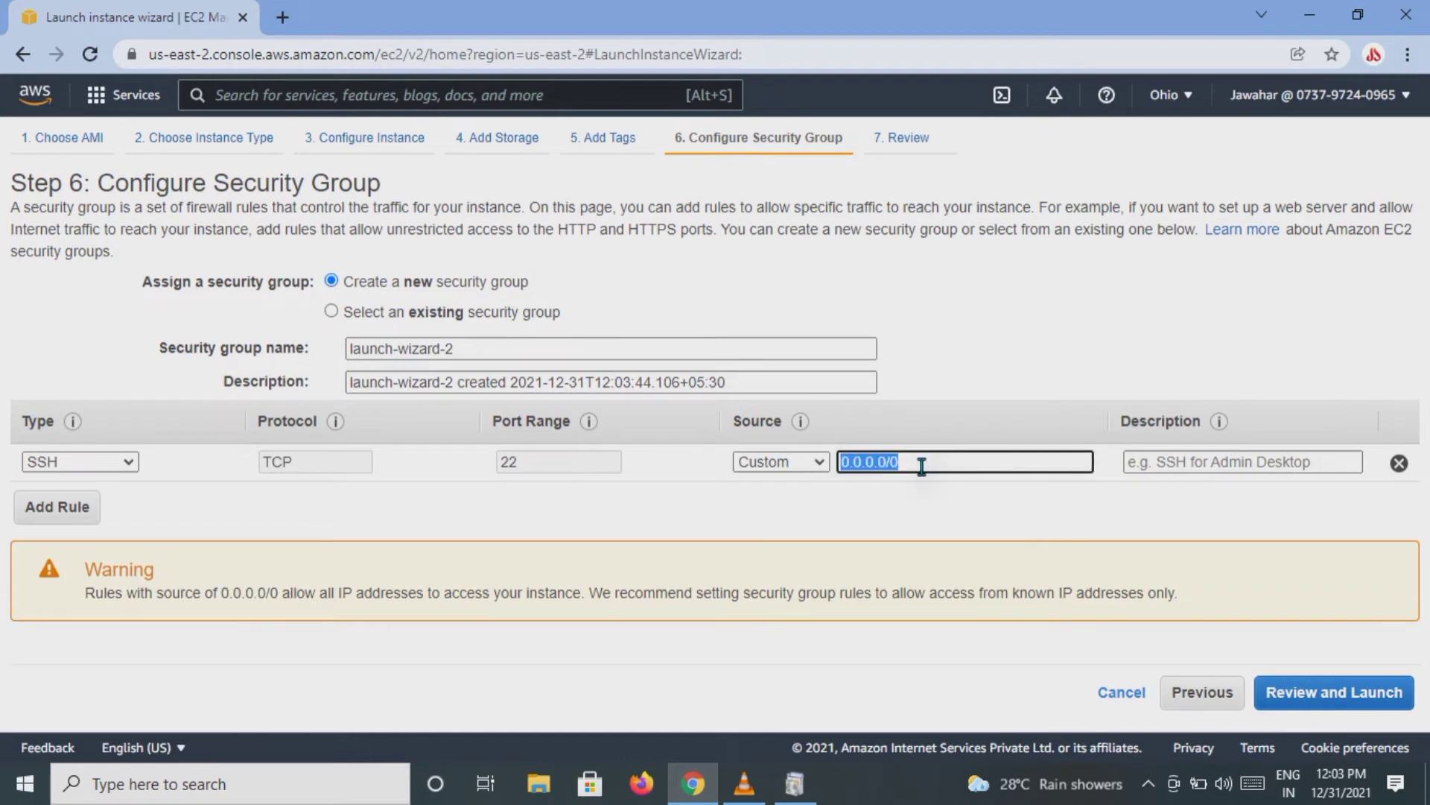
{"action": "left_click", "coordinate": [987, 510]}
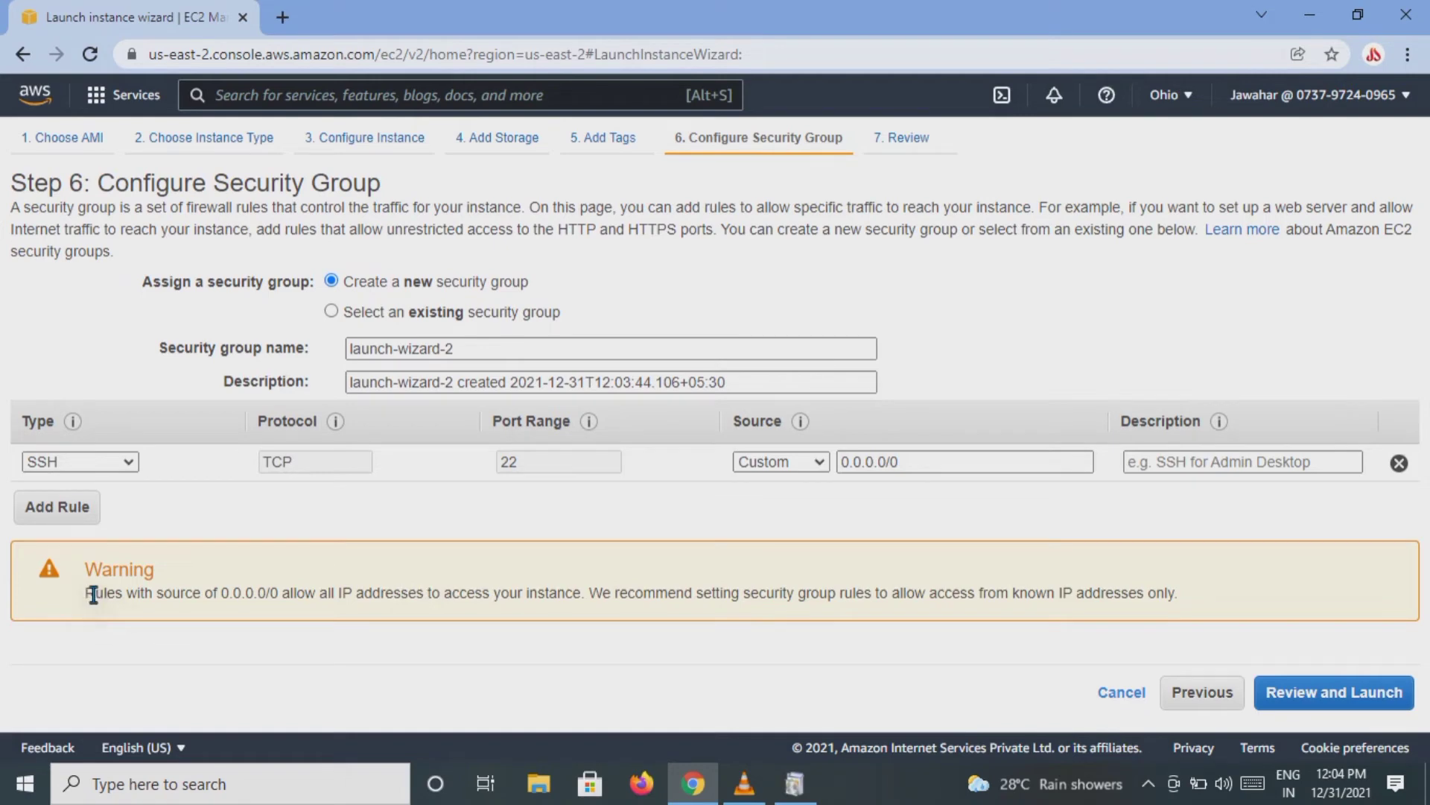
{"action": "left_click_drag", "start_coordinate": [94, 594], "coordinate": [924, 606]}
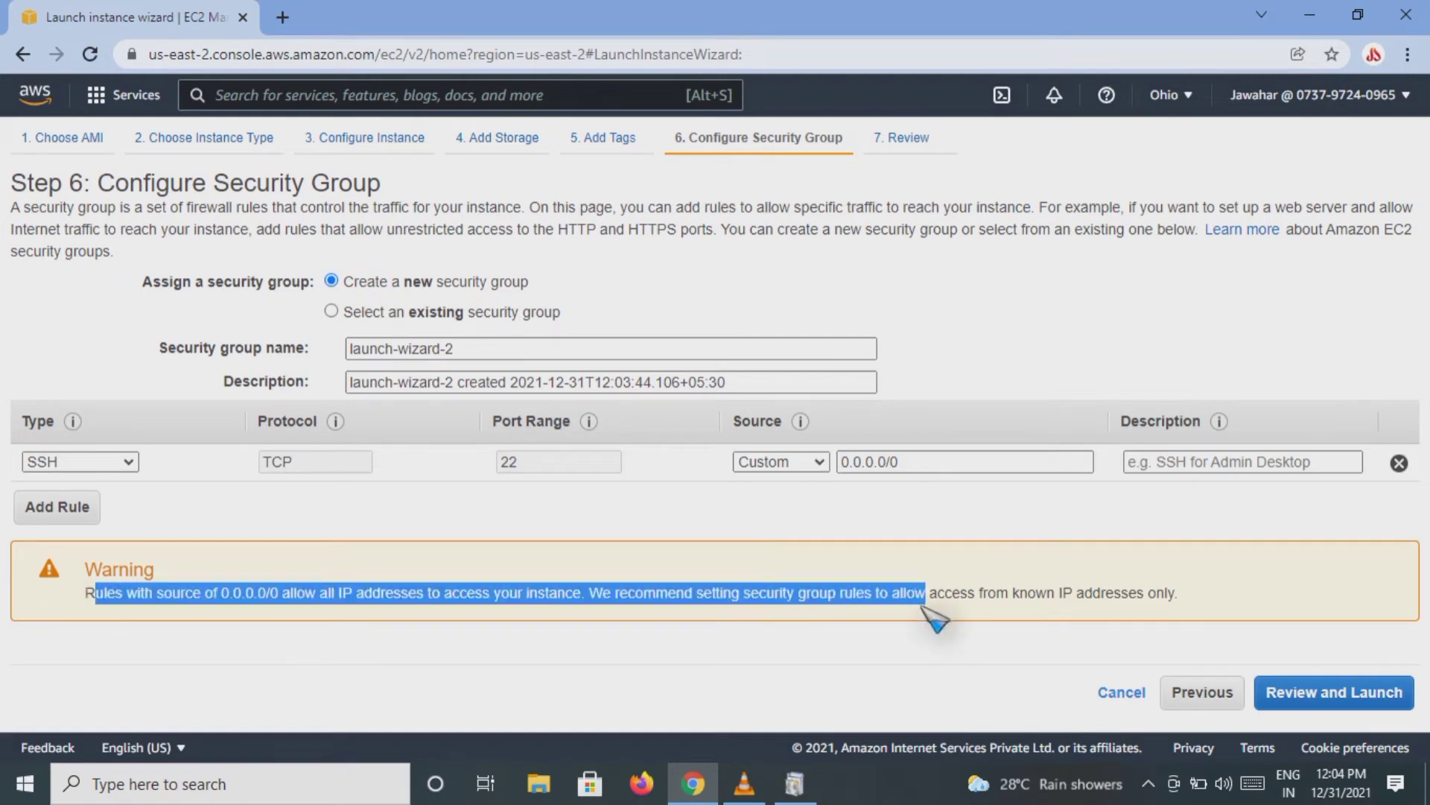
{"action": "left_click", "coordinate": [984, 550]}
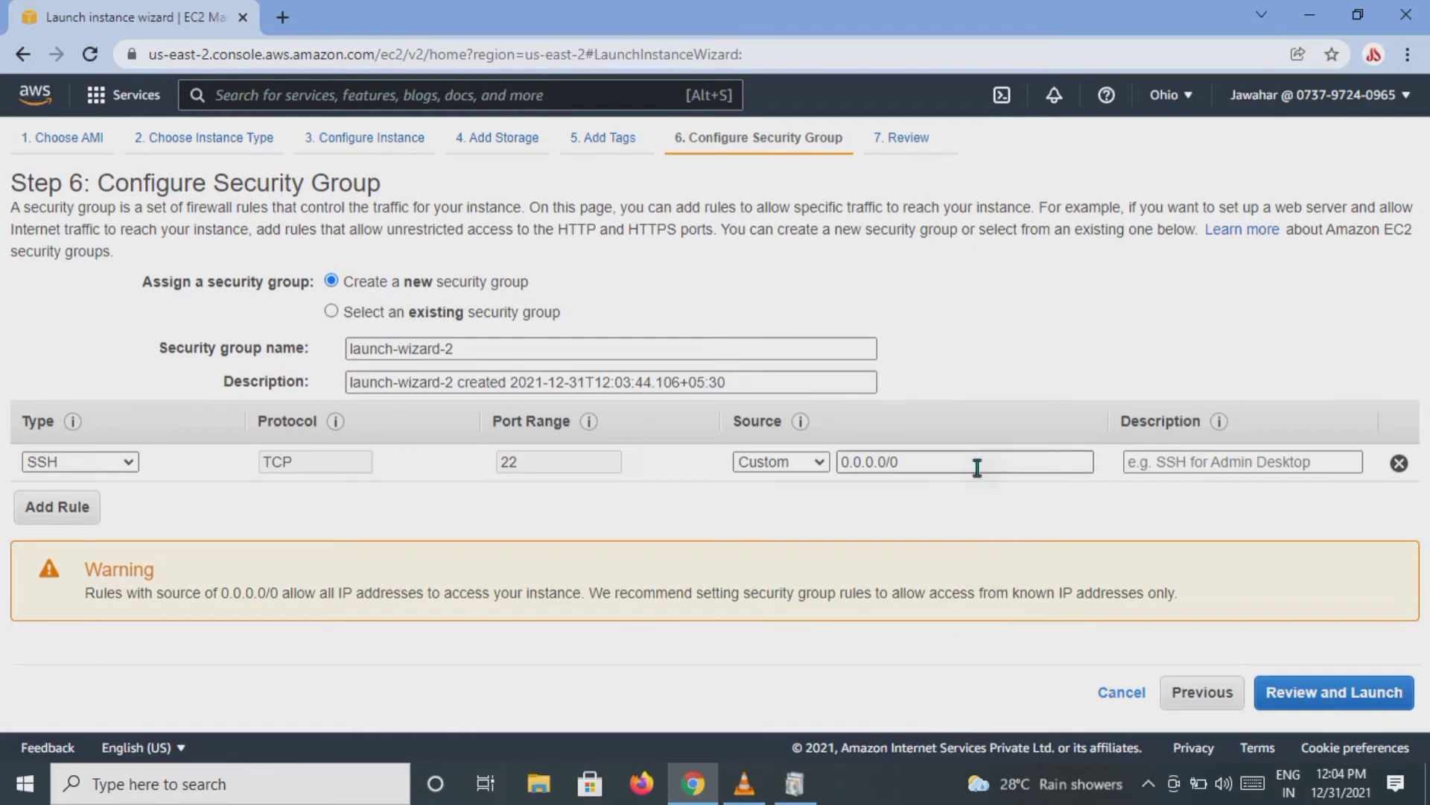
Step: Try adding a second security group rule of type All TCP, and delete that rule again
{"action": "left_click", "coordinate": [58, 508]}
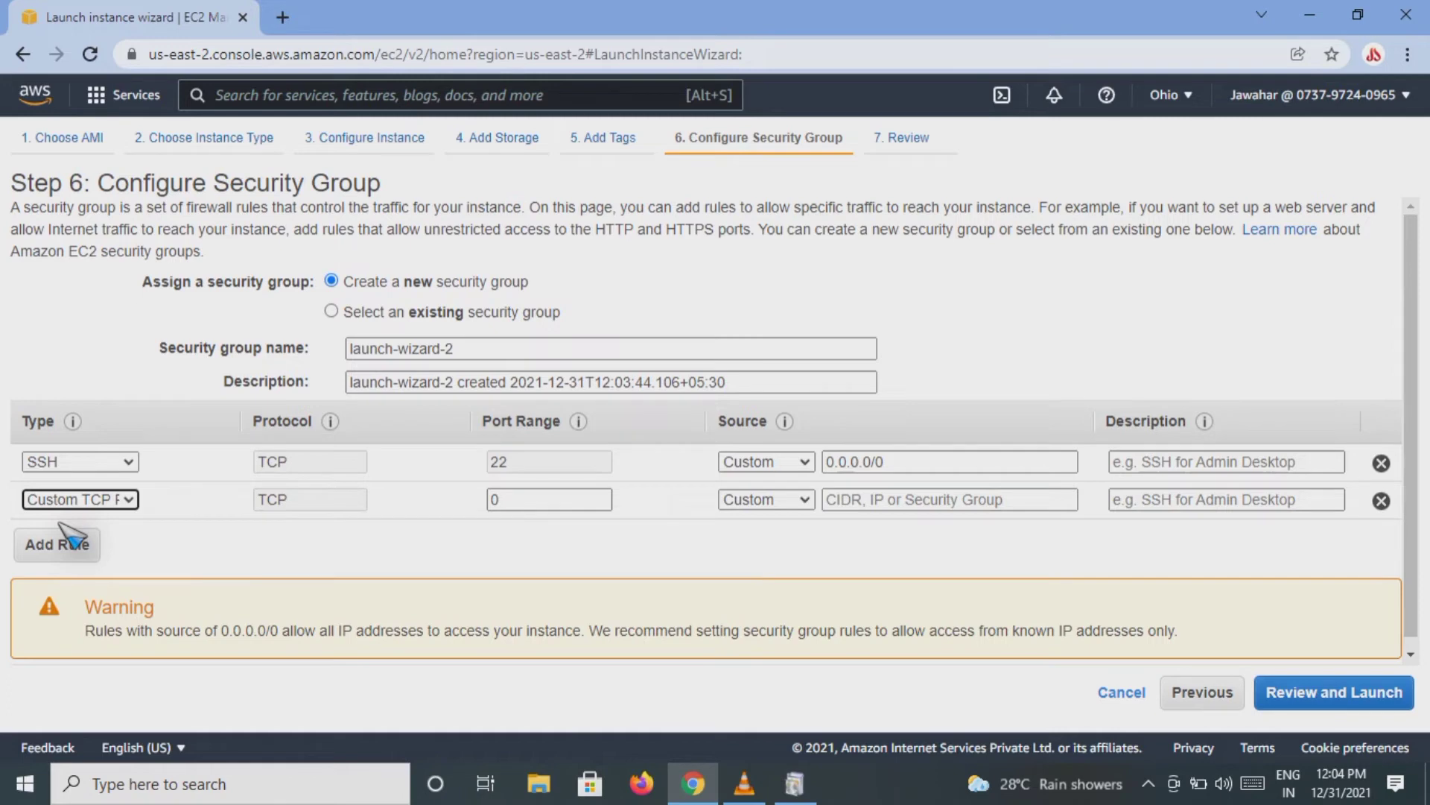
{"action": "left_click", "coordinate": [128, 500]}
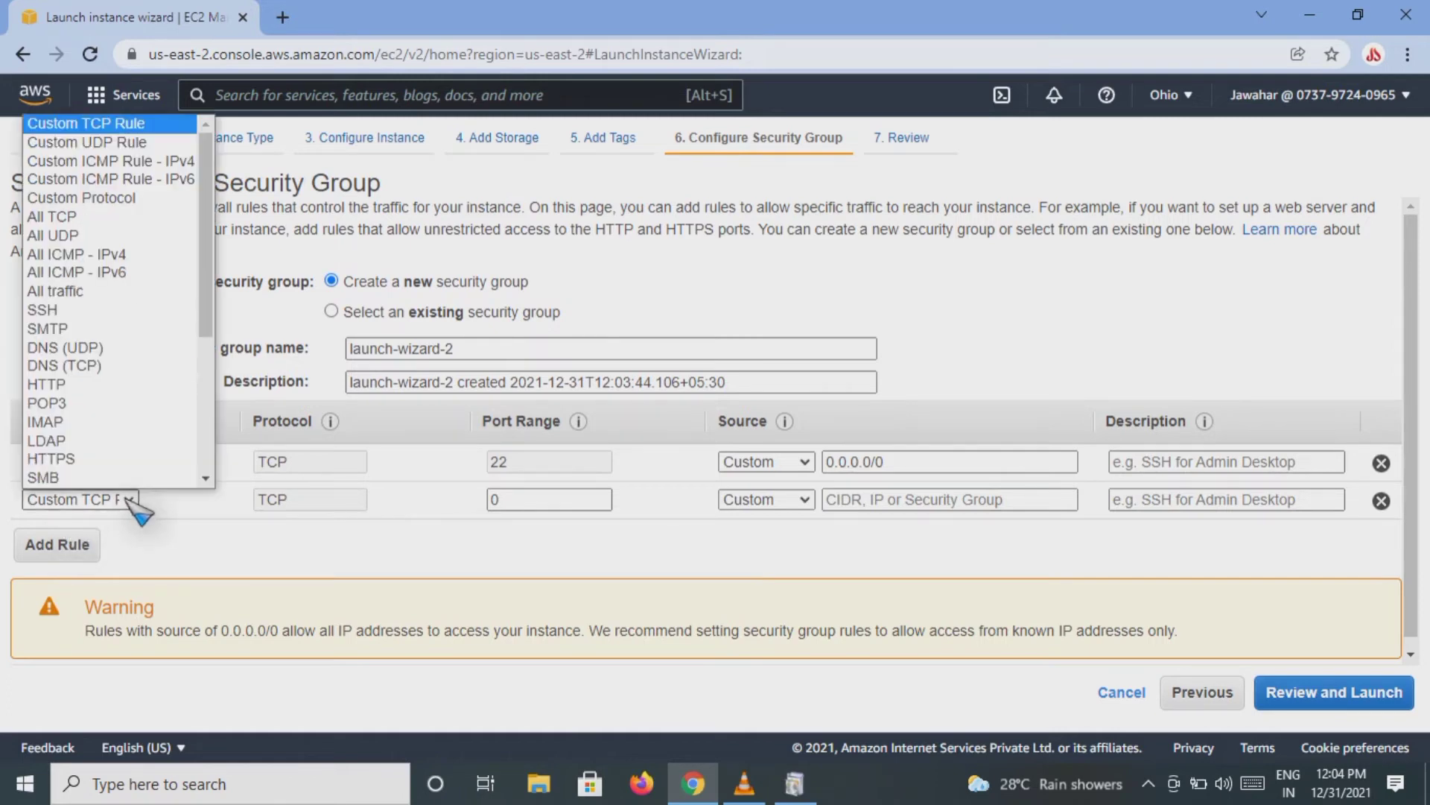
{"action": "scroll", "coordinate": [150, 457], "scroll_direction": "down", "scroll_amount": 1}
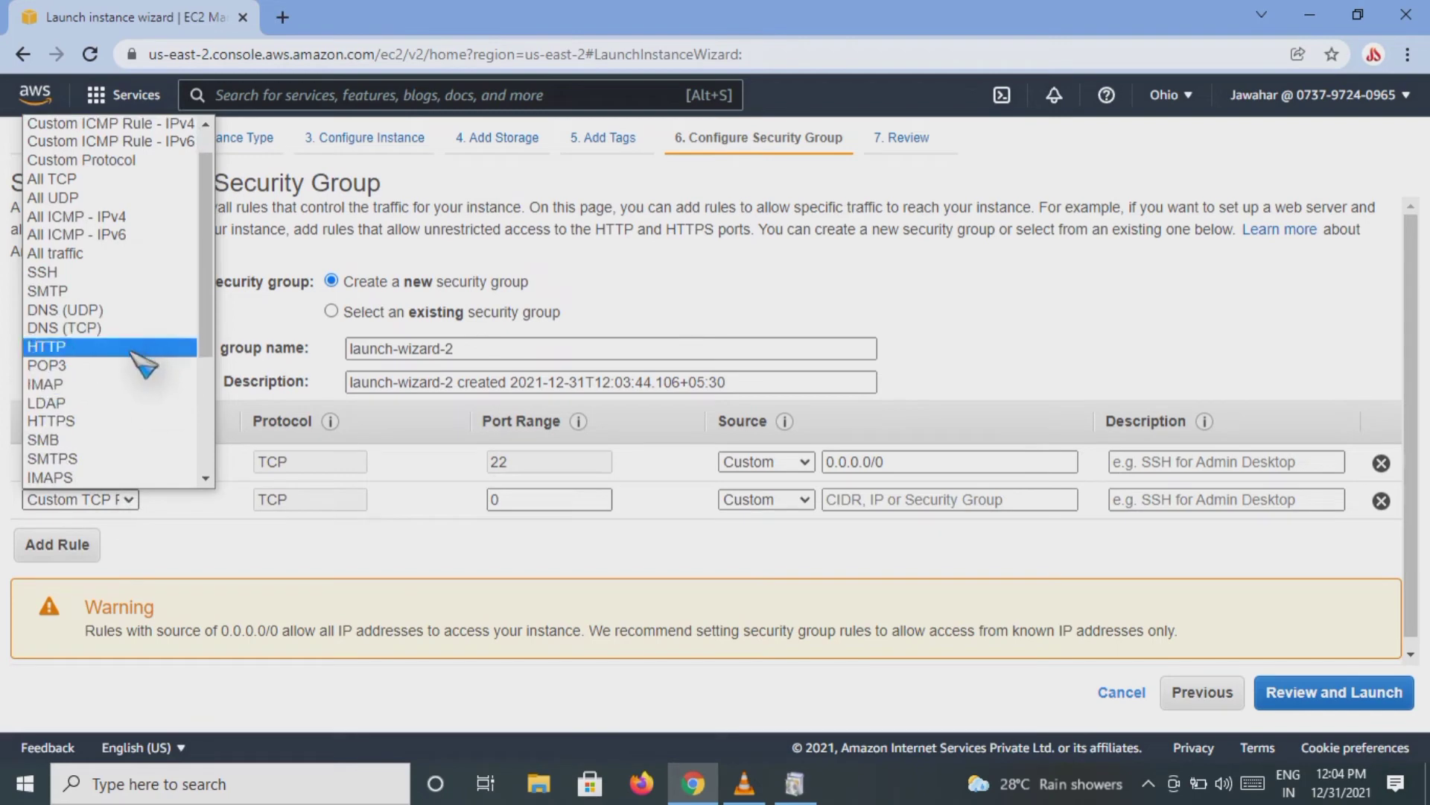
{"action": "left_click", "coordinate": [90, 180]}
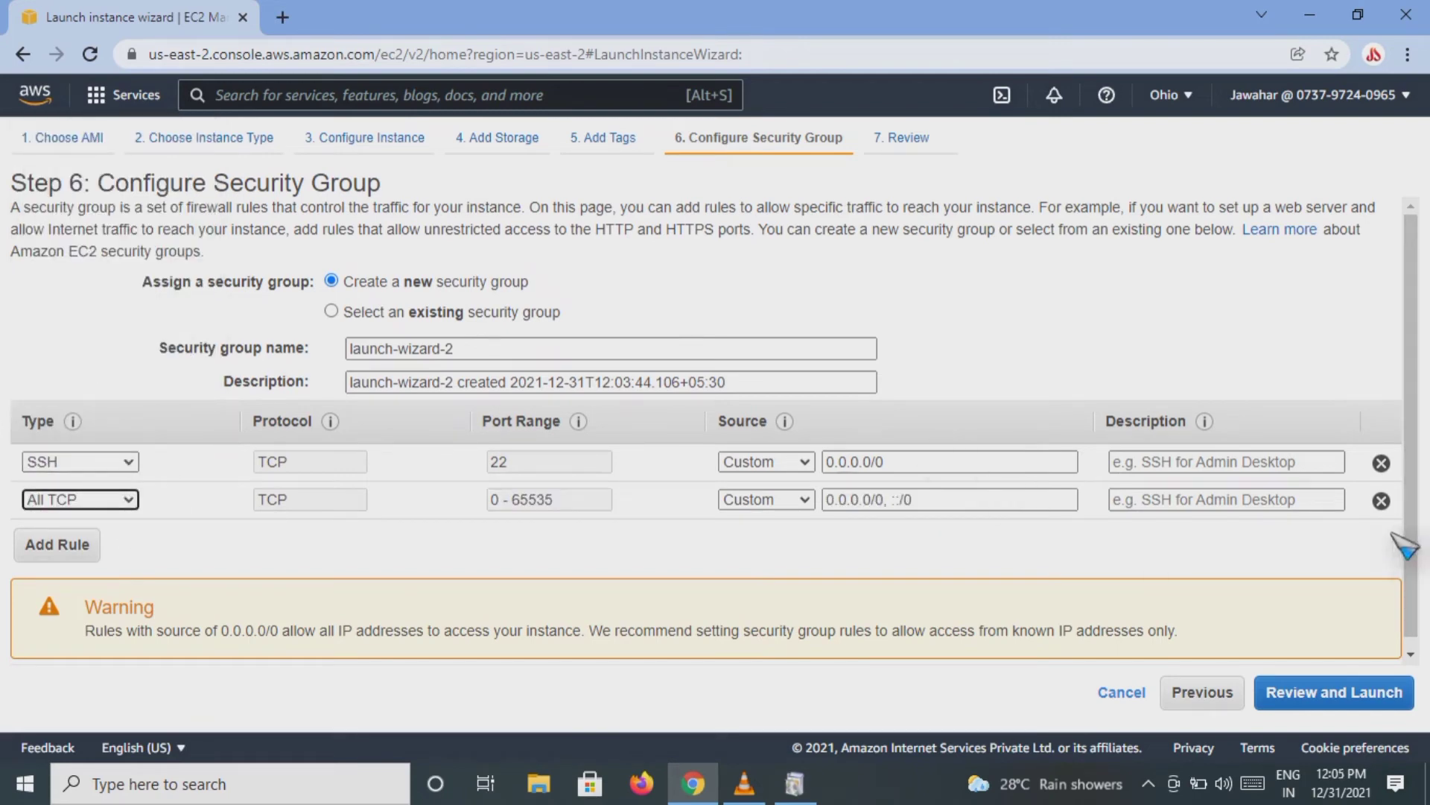
{"action": "left_click", "coordinate": [1381, 501]}
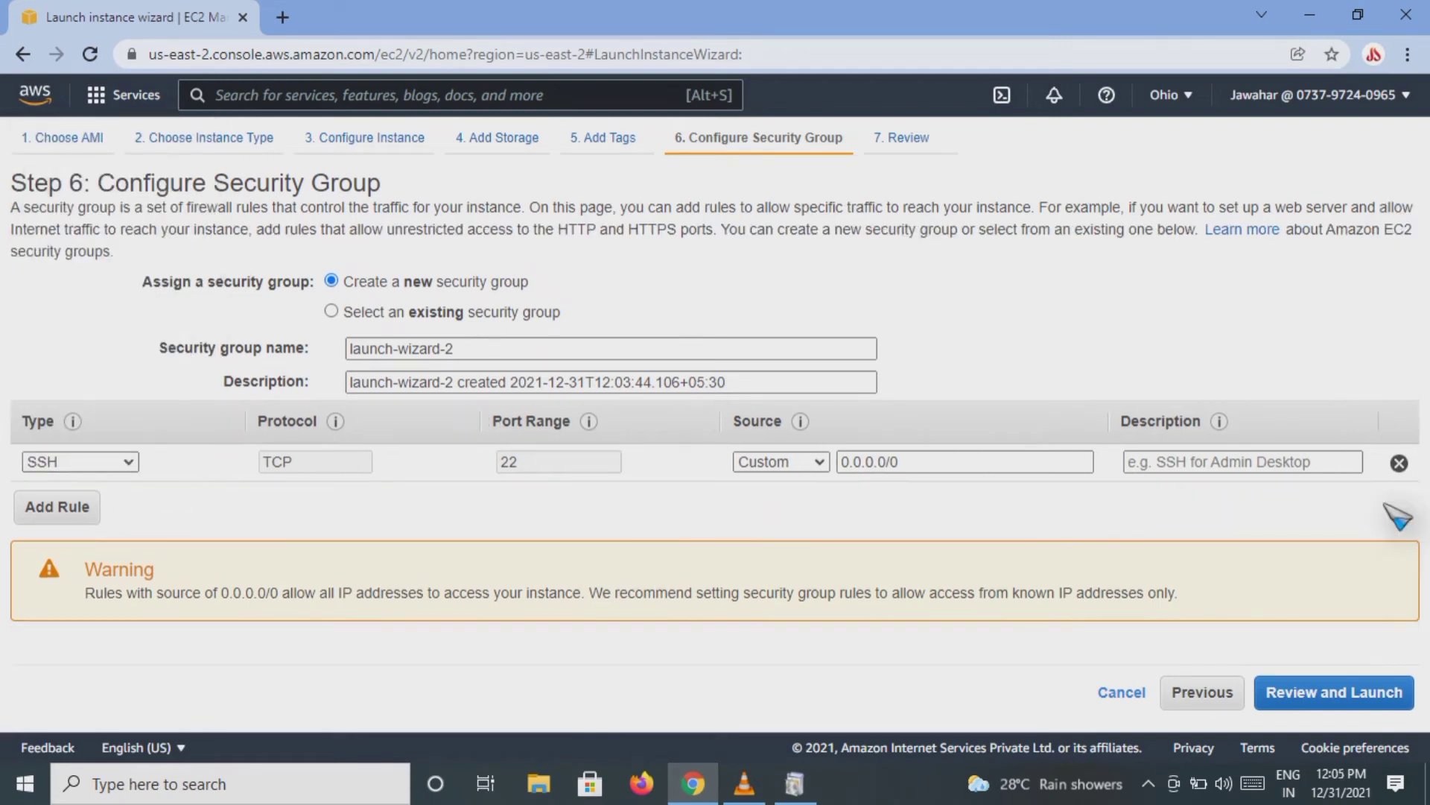
Step: Continue to the launch review and check the security warning, AMI details, instance type and security group
{"action": "left_click", "coordinate": [1310, 697]}
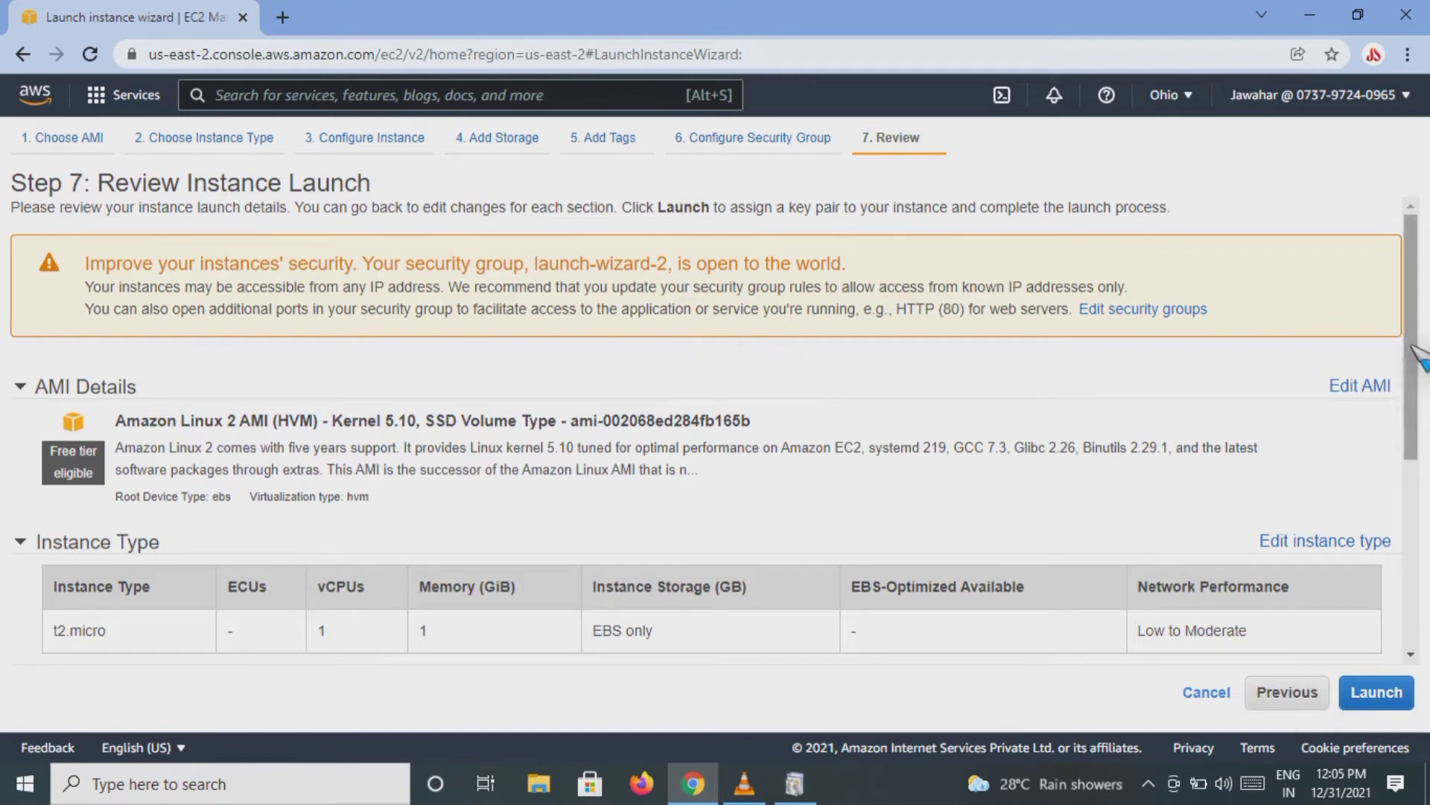
{"action": "left_click_drag", "start_coordinate": [1408, 343], "coordinate": [1380, 349]}
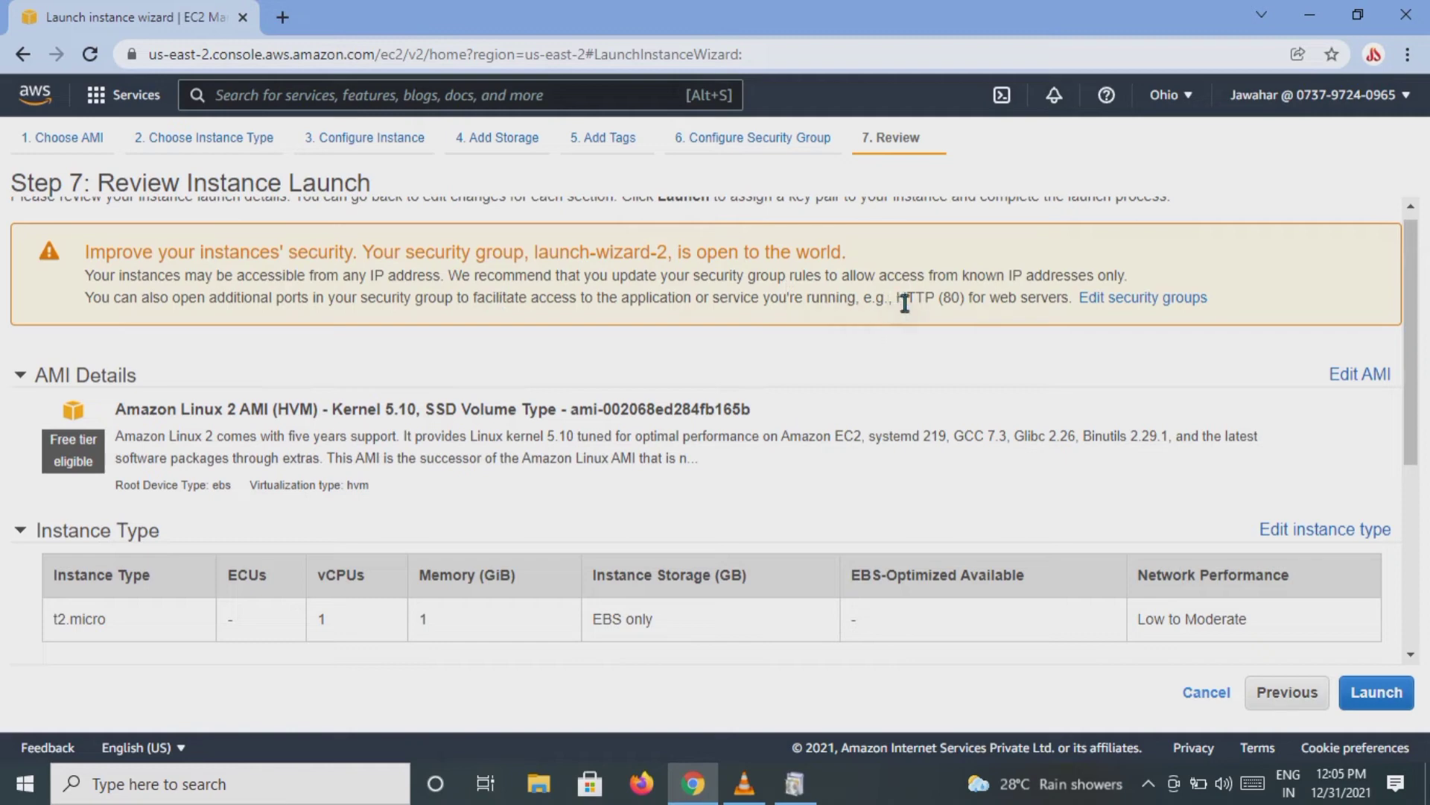
{"action": "left_click_drag", "start_coordinate": [903, 302], "coordinate": [1085, 342]}
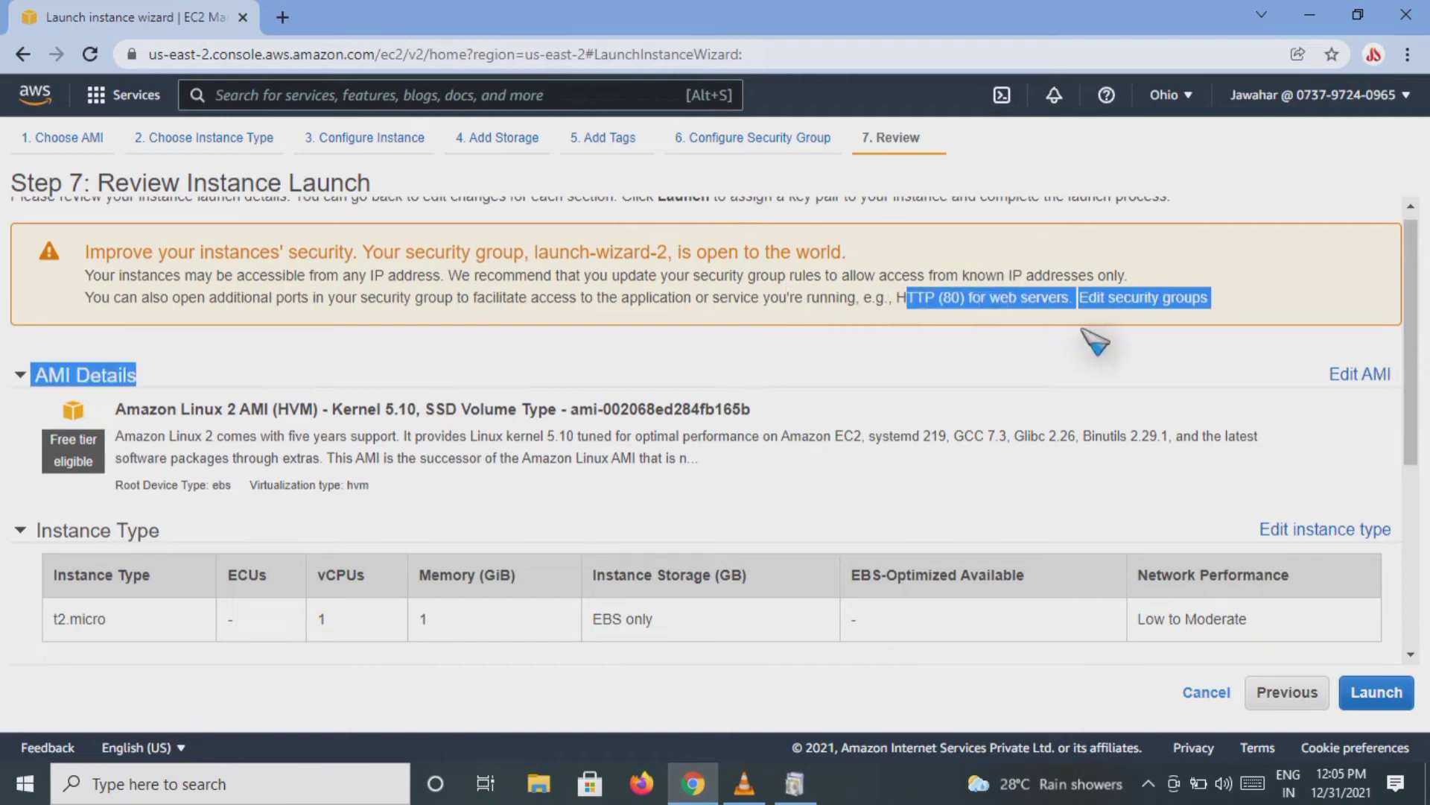
{"action": "left_click", "coordinate": [1006, 345]}
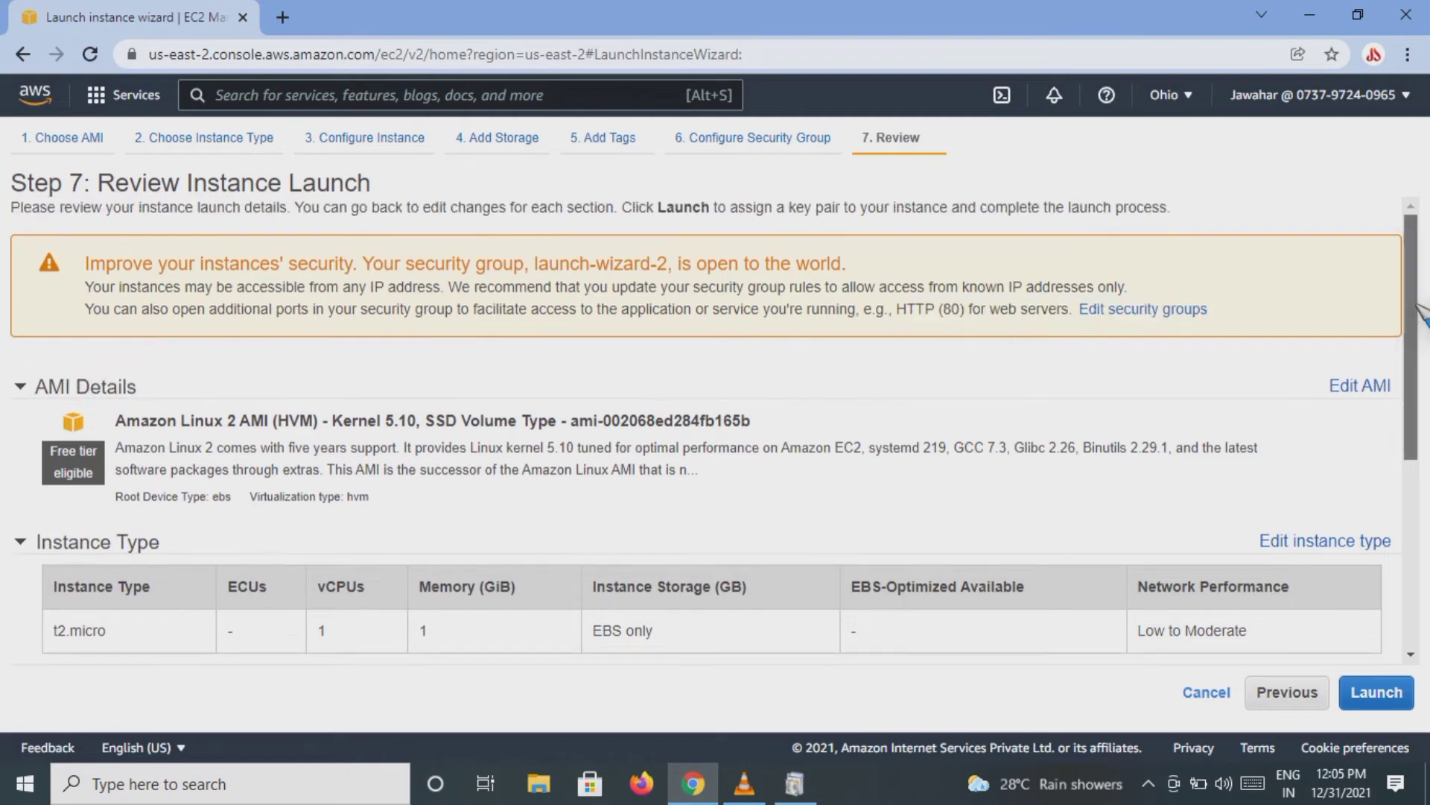
{"action": "left_click_drag", "start_coordinate": [1414, 315], "coordinate": [1415, 513]}
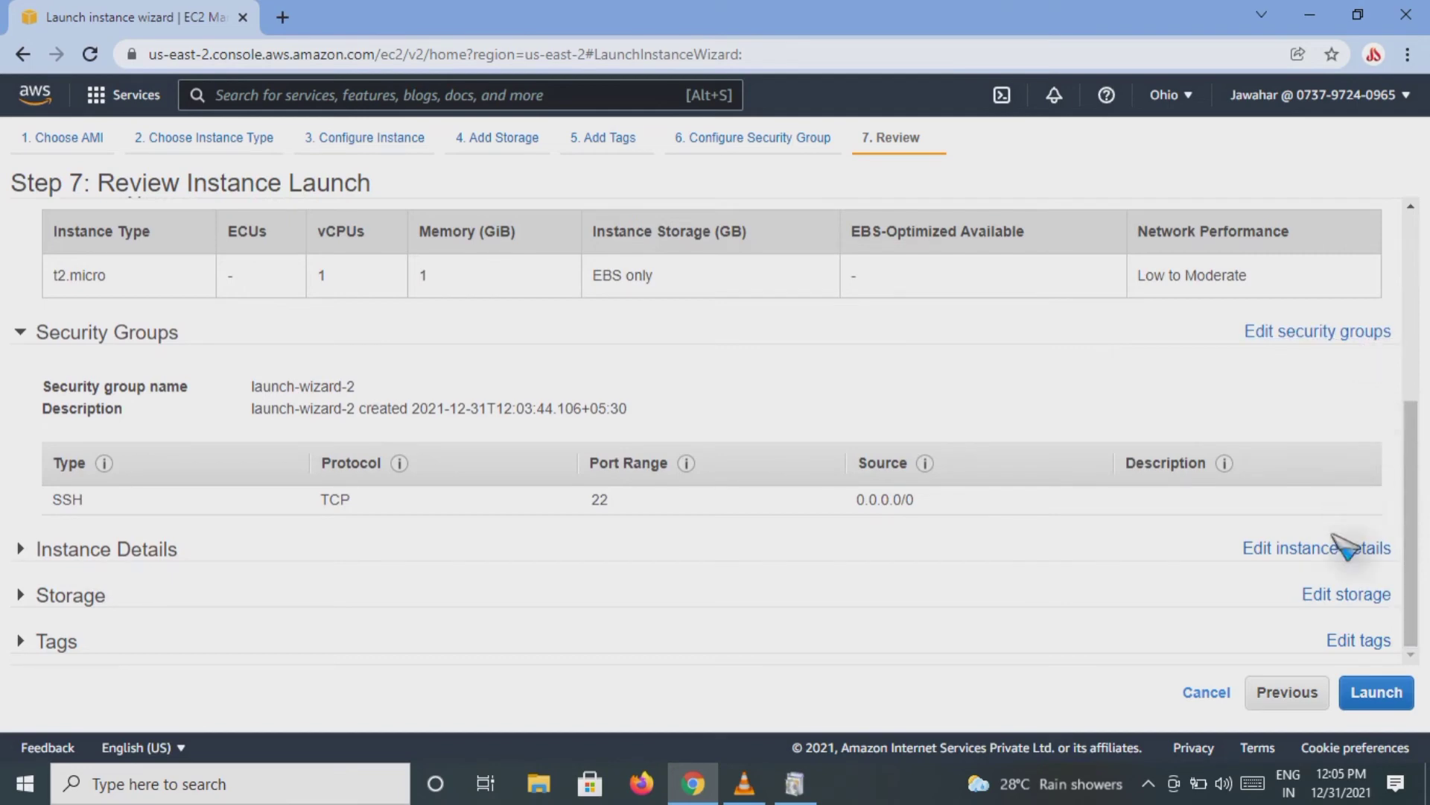
Step: Expand the instance details, storage and tags sections of the launch review and check their settings
{"action": "left_click", "coordinate": [116, 553]}
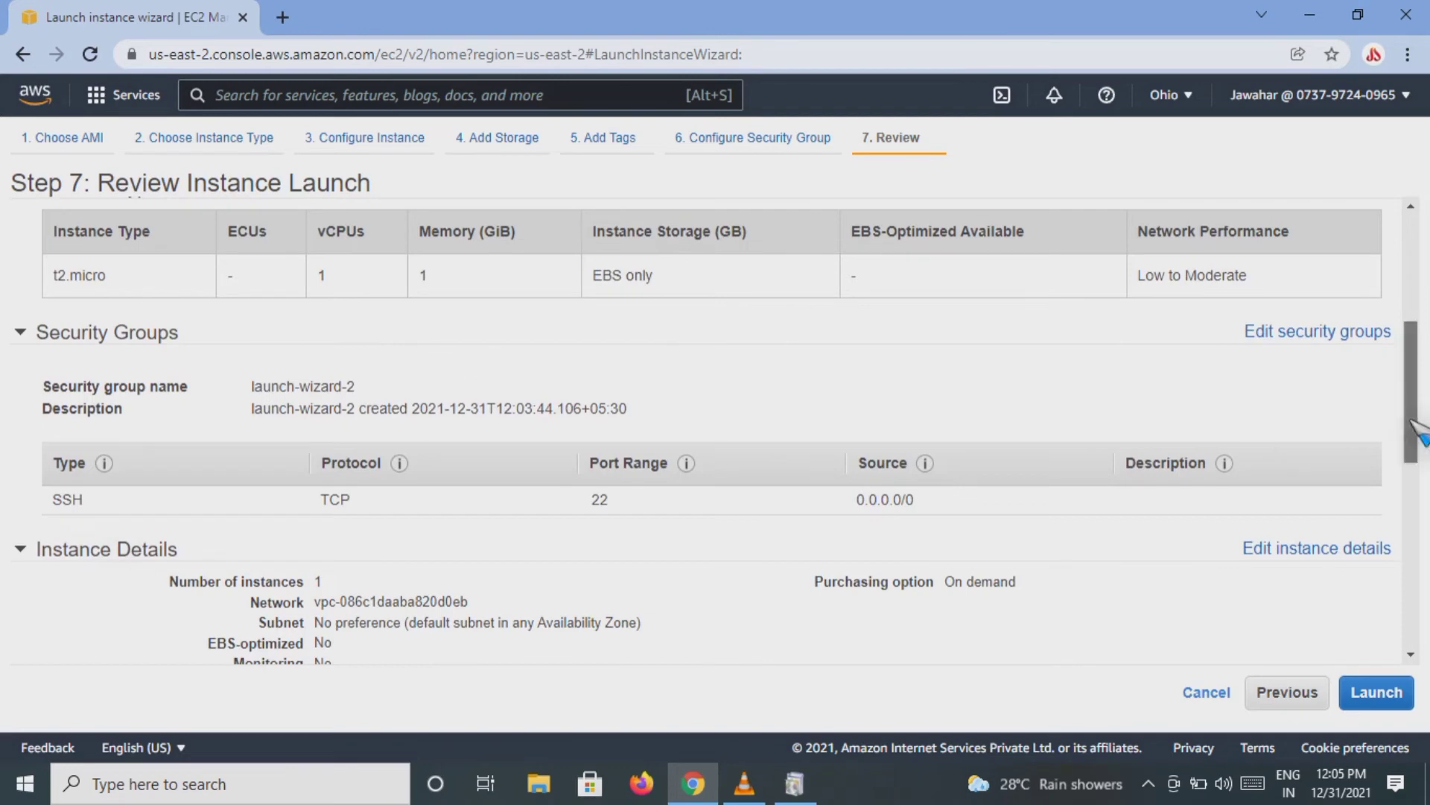
{"action": "left_click_drag", "start_coordinate": [1409, 429], "coordinate": [1419, 655]}
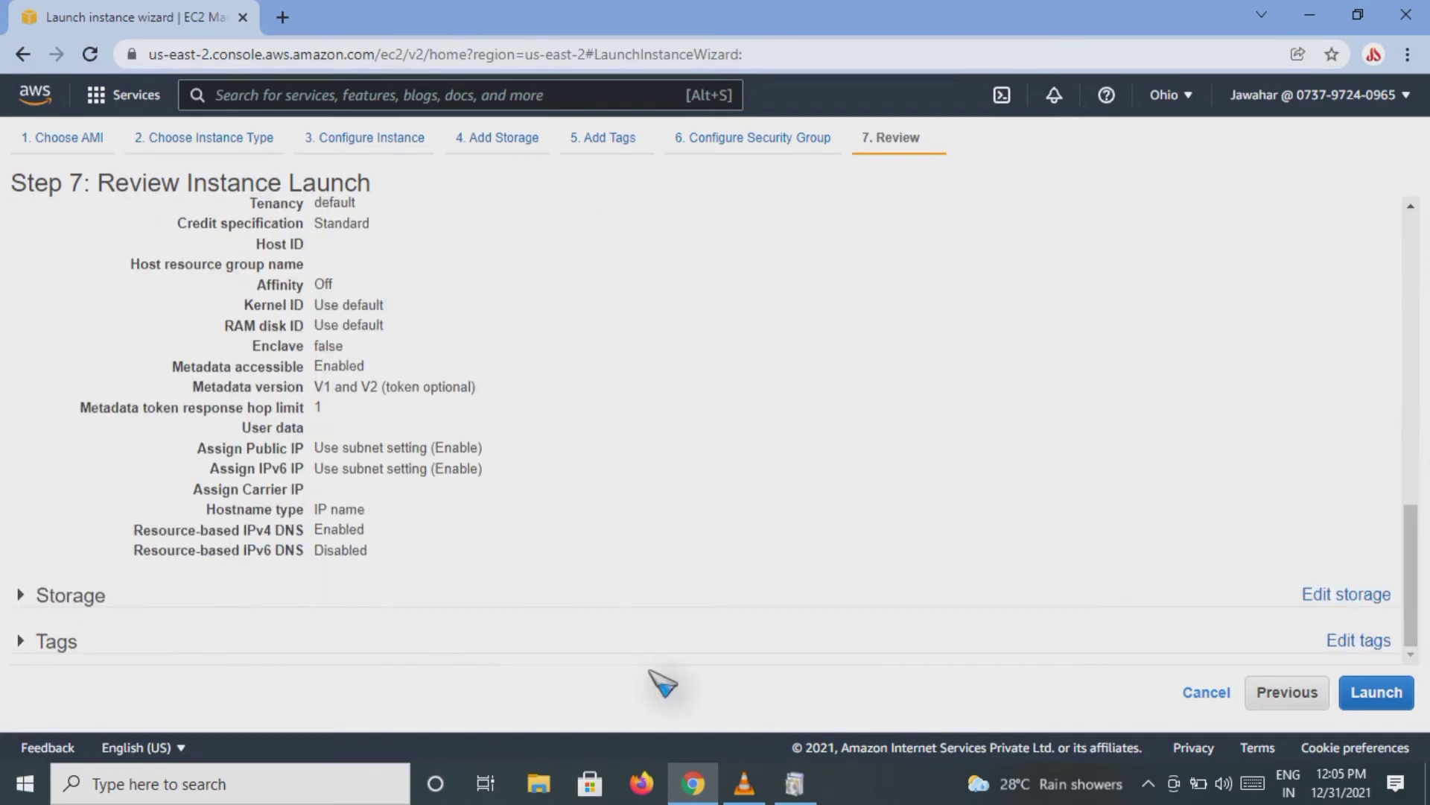
{"action": "left_click", "coordinate": [74, 598]}
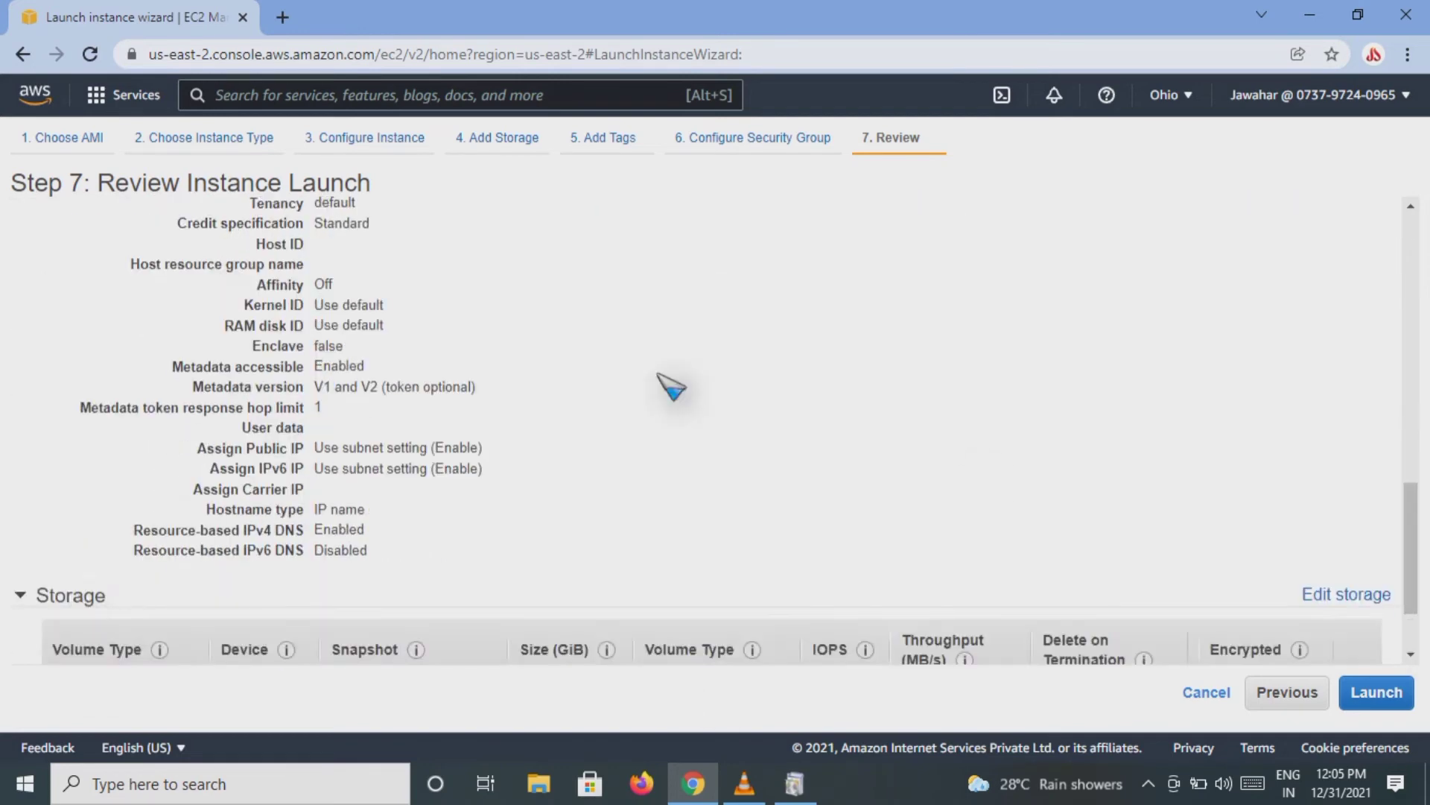
{"action": "left_click_drag", "start_coordinate": [1414, 506], "coordinate": [1415, 574]}
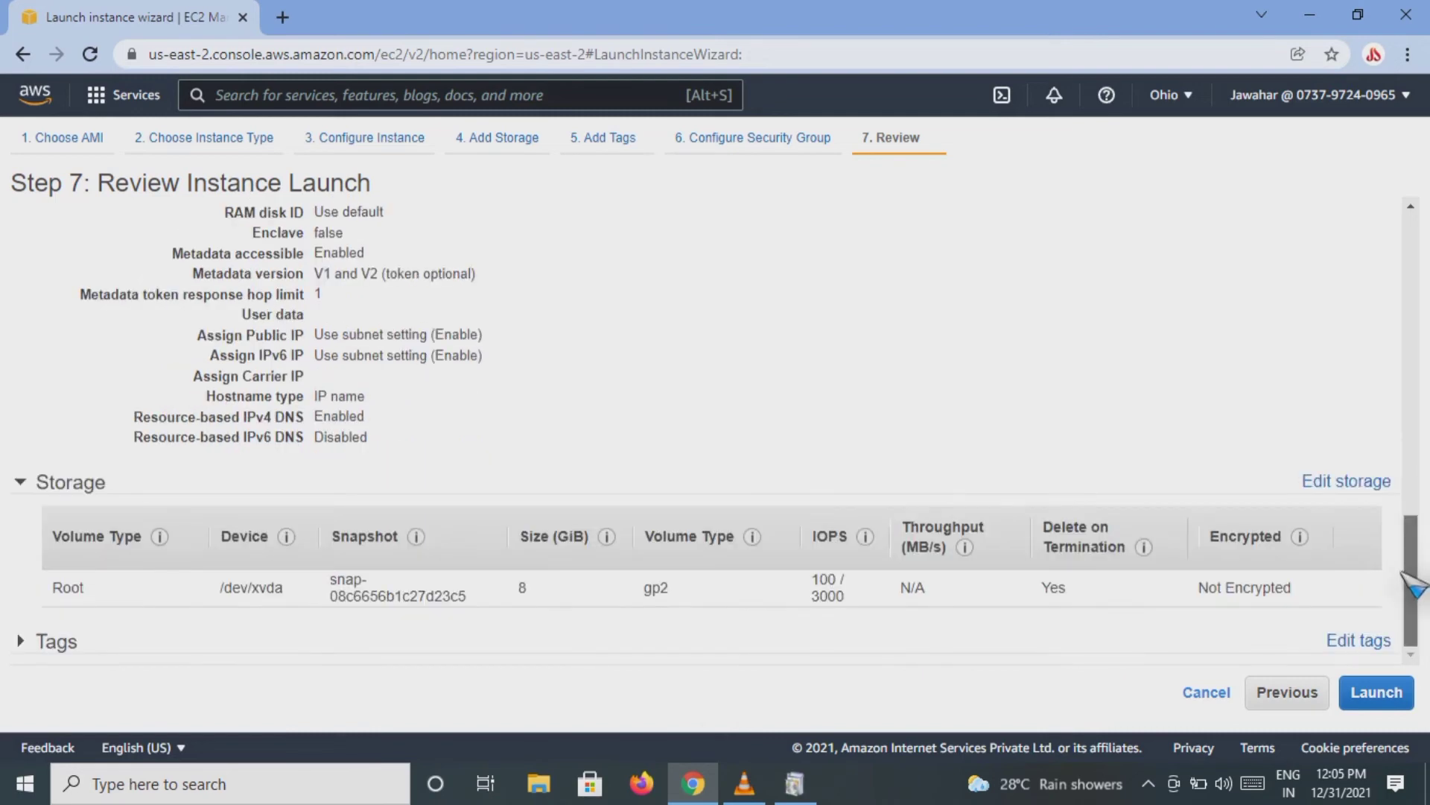
{"action": "left_click", "coordinate": [39, 642]}
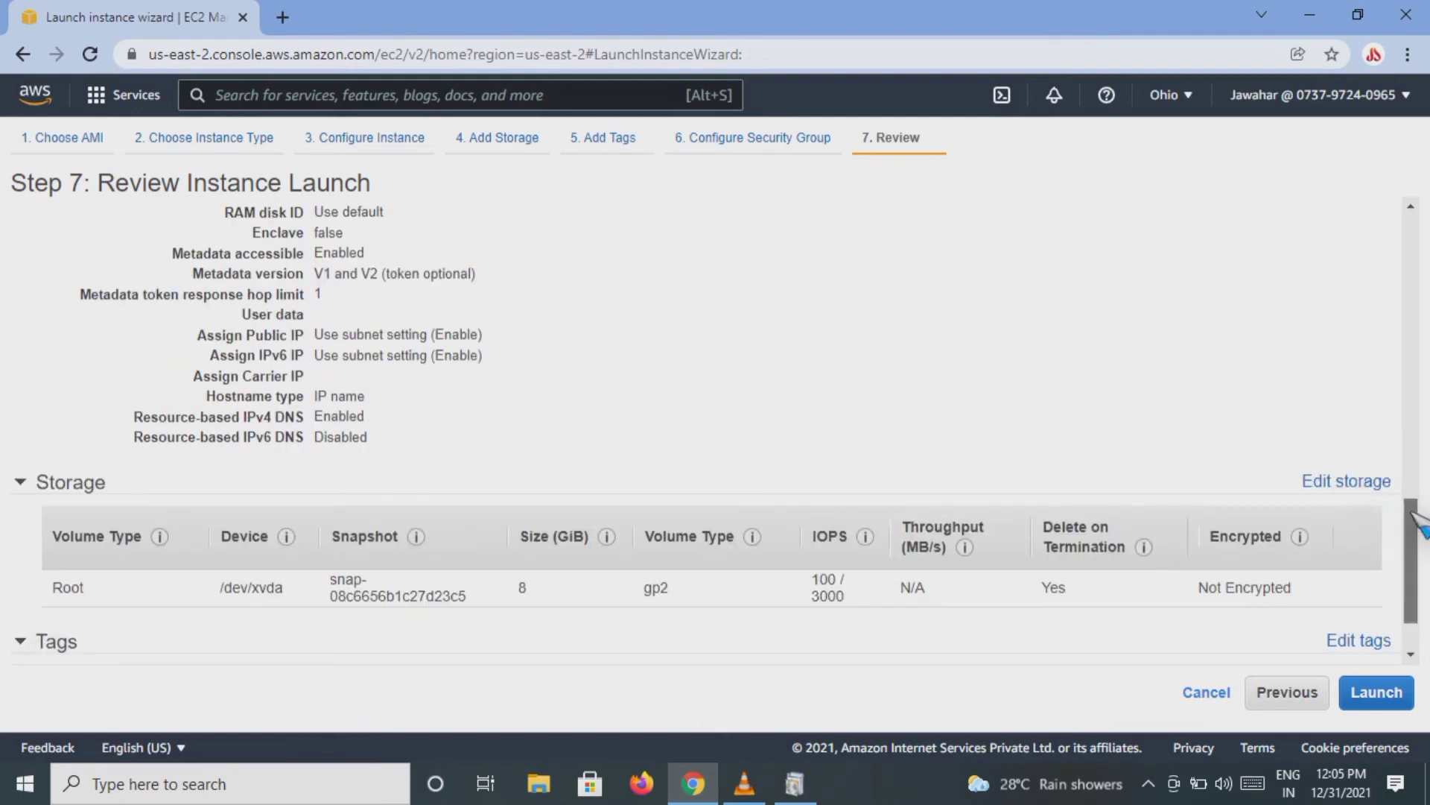
{"action": "left_click_drag", "start_coordinate": [1411, 587], "coordinate": [1410, 611]}
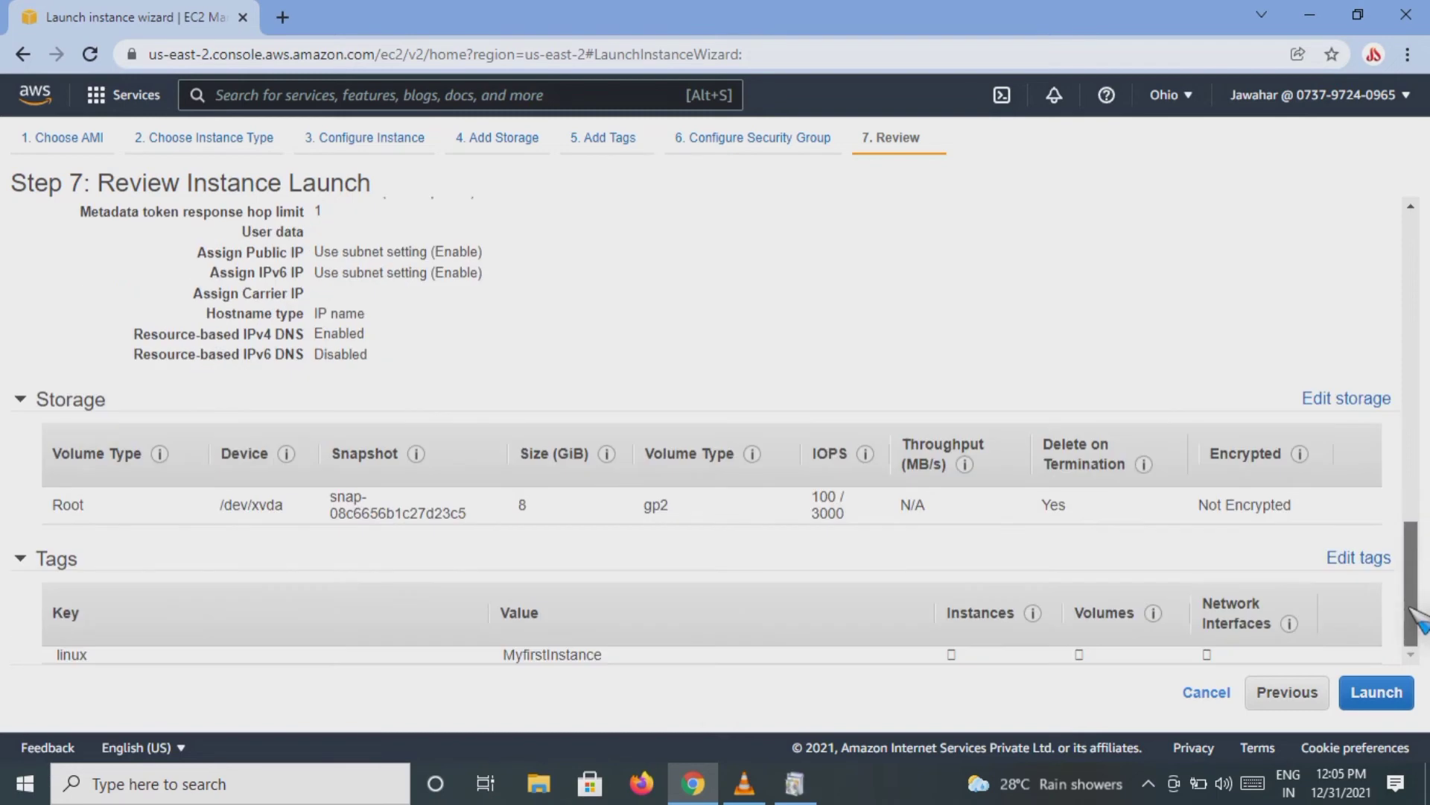
Step: Proceed to launch, create a new RSA key pair named LinuxEC2Instance, and download its private key file
{"action": "left_click", "coordinate": [1352, 696]}
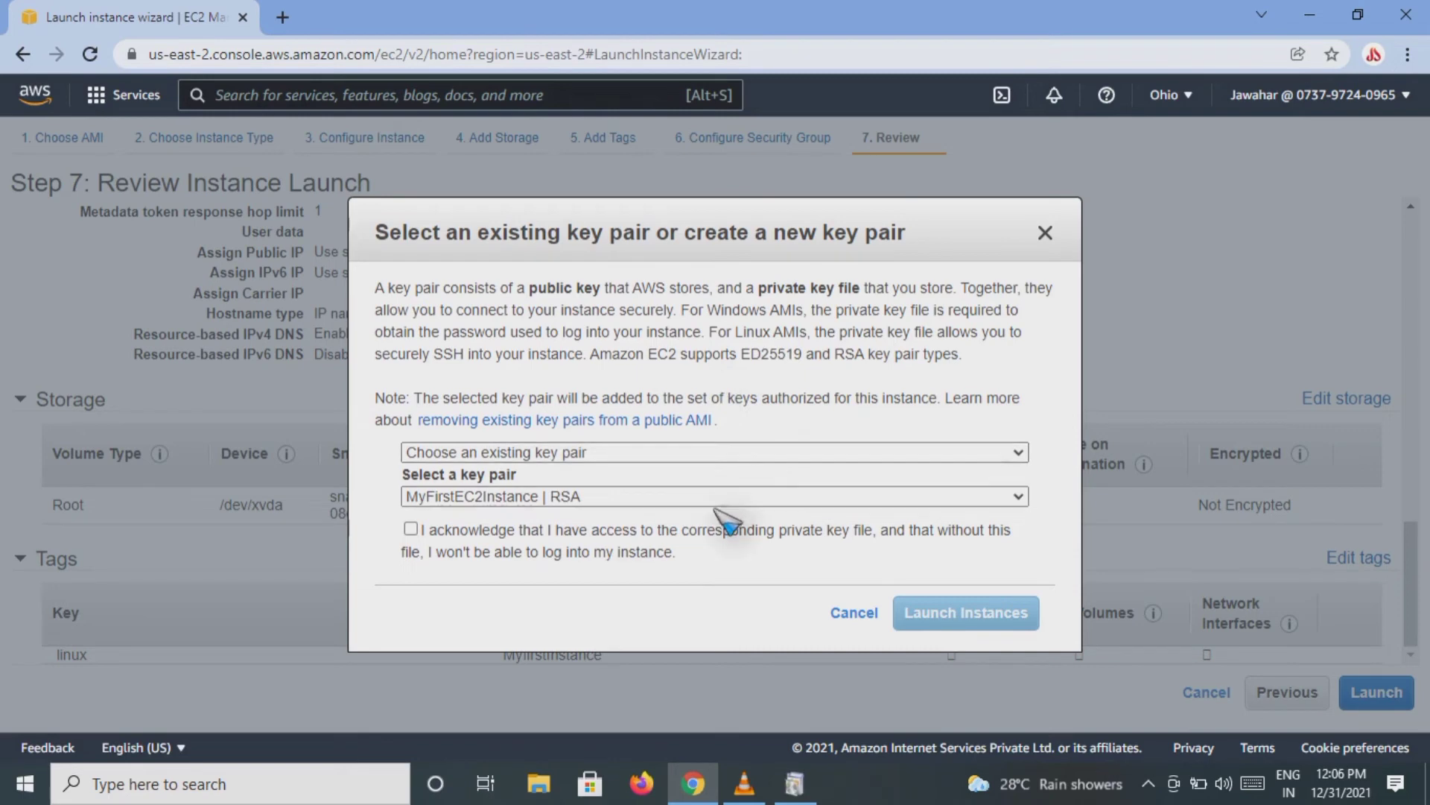
{"action": "left_click", "coordinate": [737, 455]}
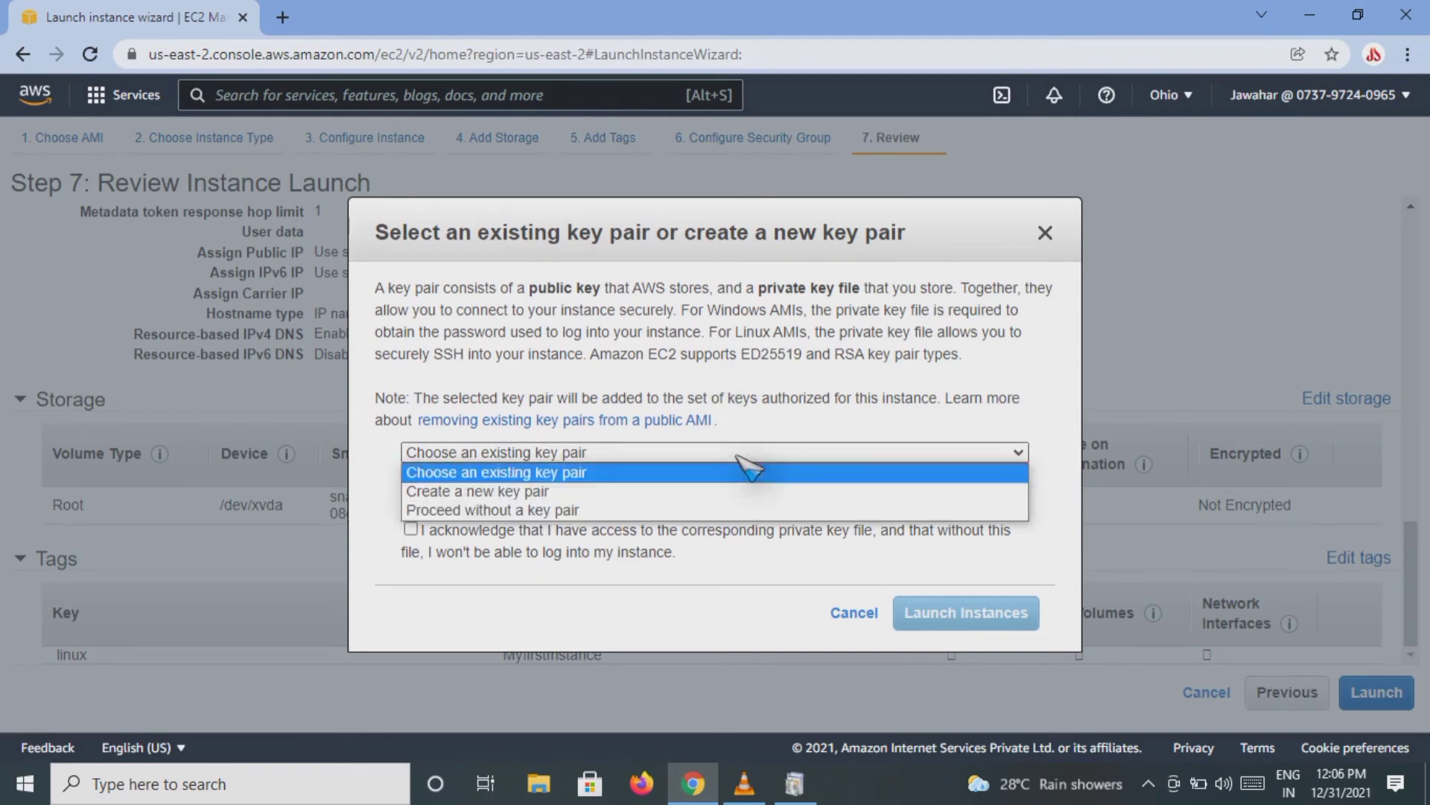
{"action": "left_click", "coordinate": [724, 491]}
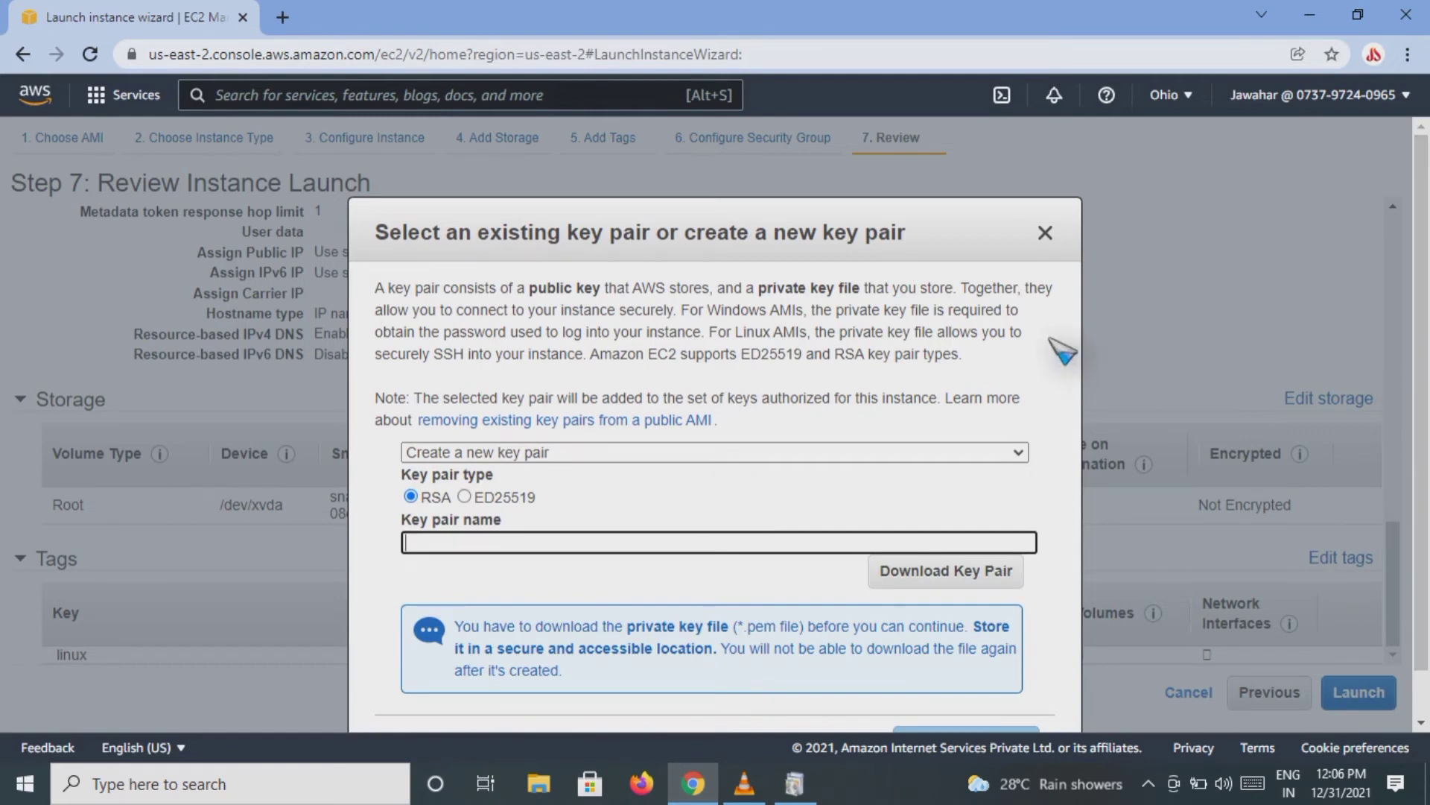
{"action": "type", "text": "M"}
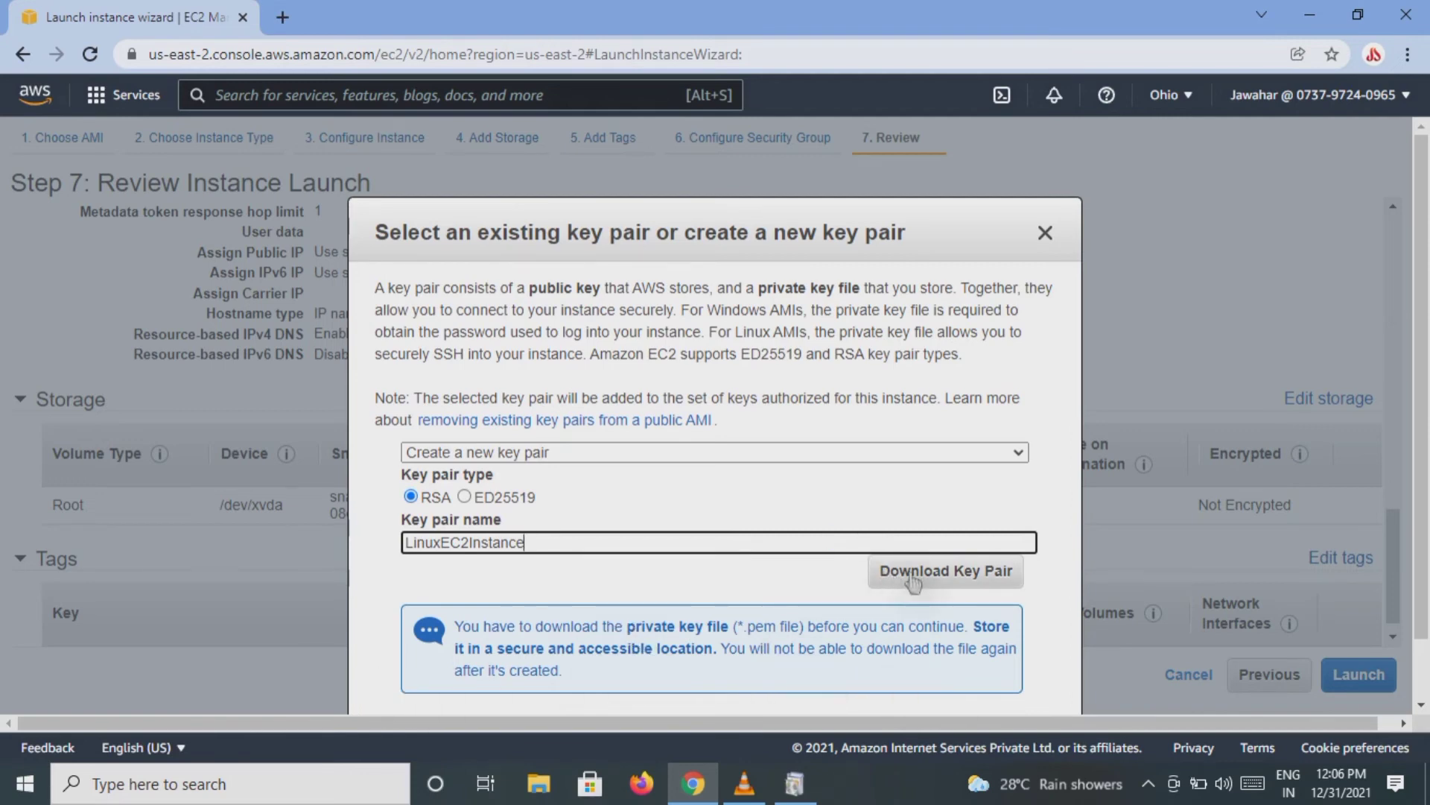
{"action": "left_click", "coordinate": [914, 581]}
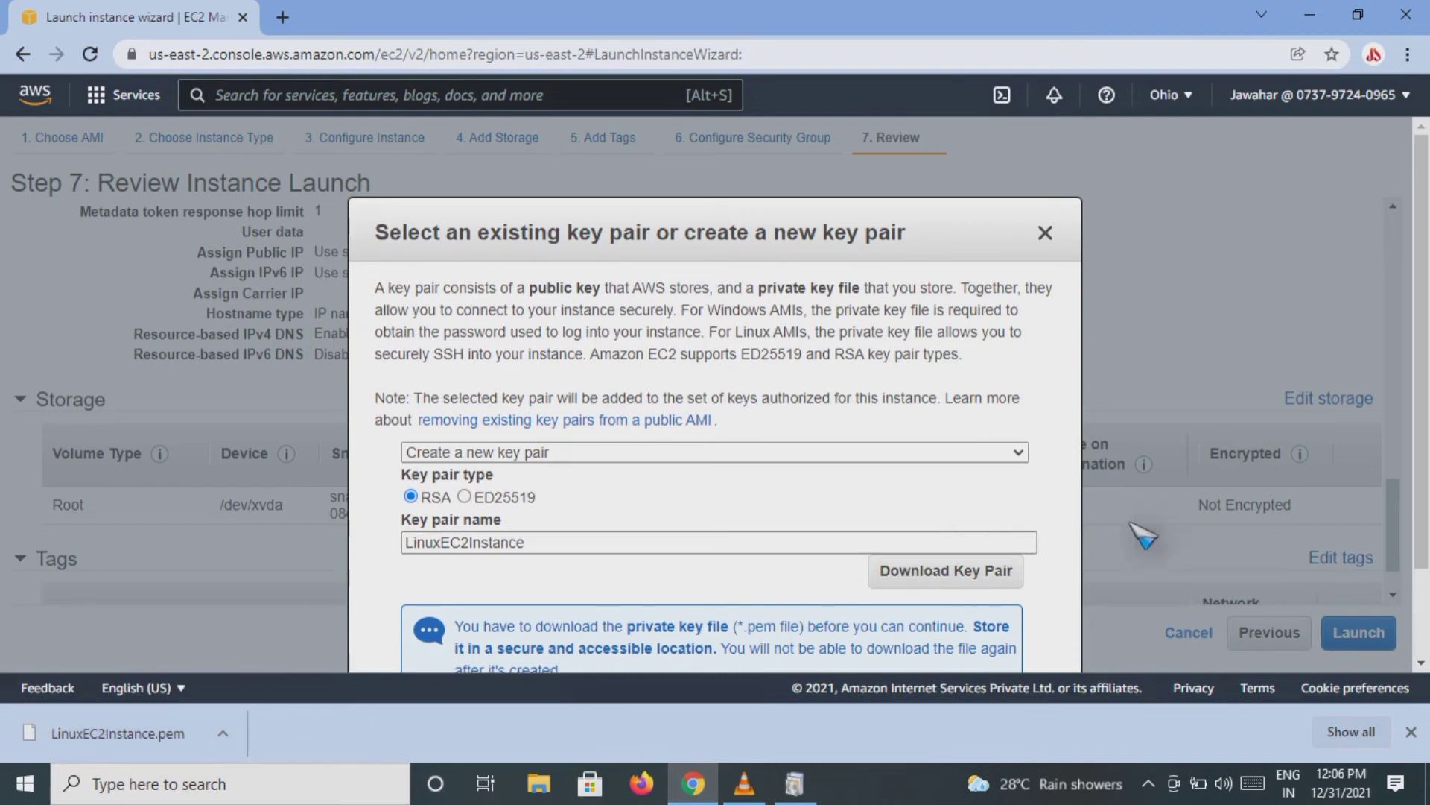
Step: Launch the instance with the new key pair and go to the instances list
{"action": "scroll", "coordinate": [1420, 376], "scroll_direction": "down", "scroll_amount": 3}
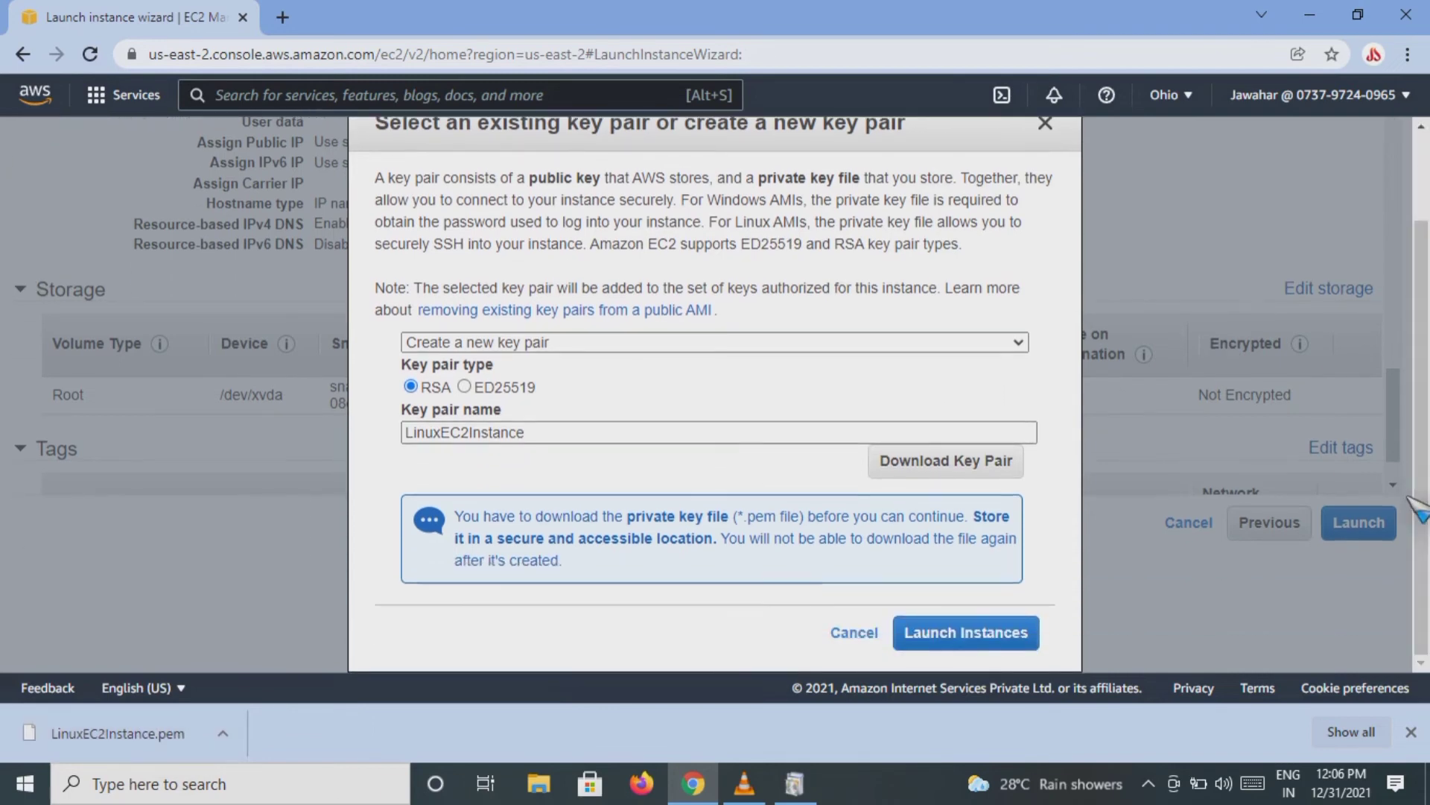
{"action": "left_click", "coordinate": [946, 637]}
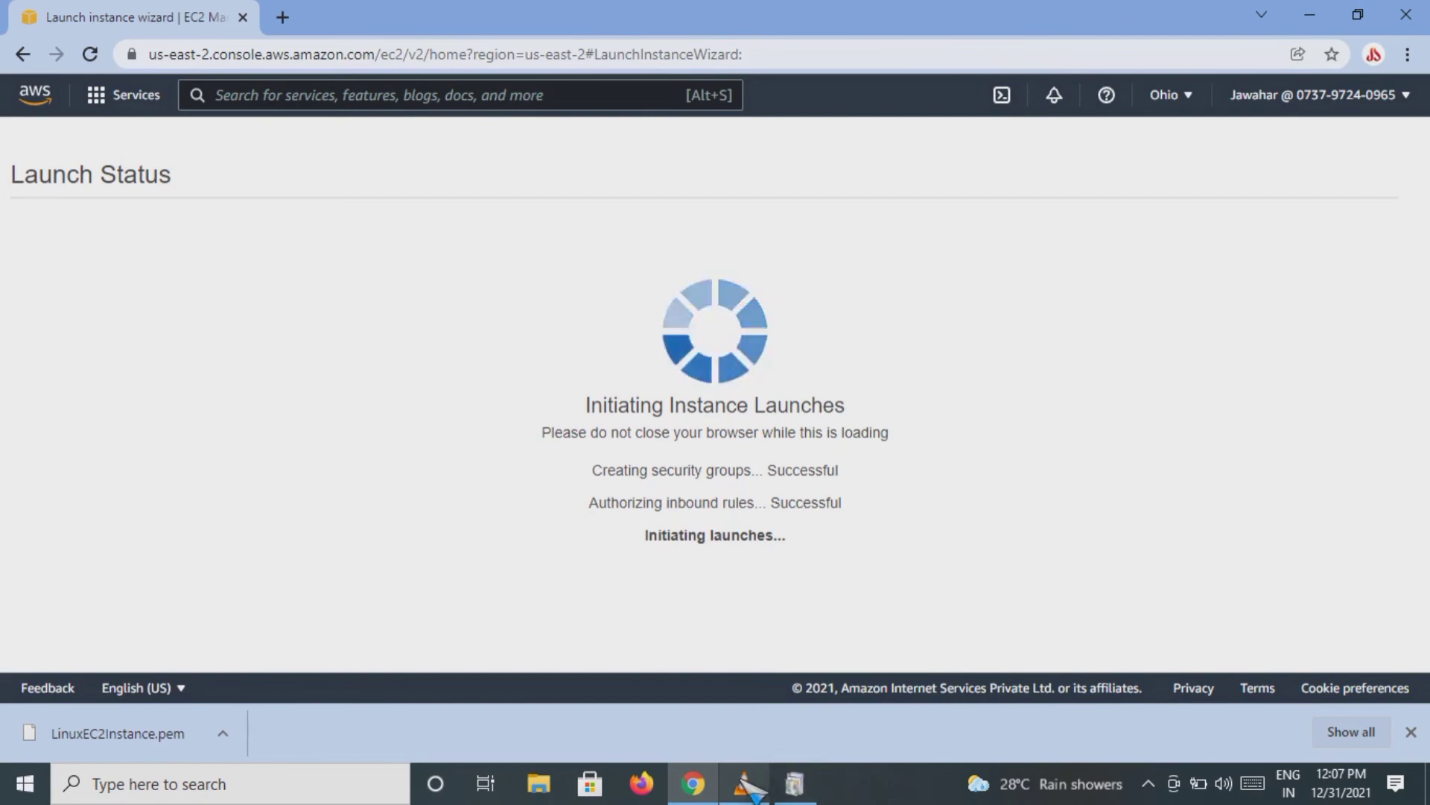
{"action": "mouse_move", "coordinate": [749, 792]}
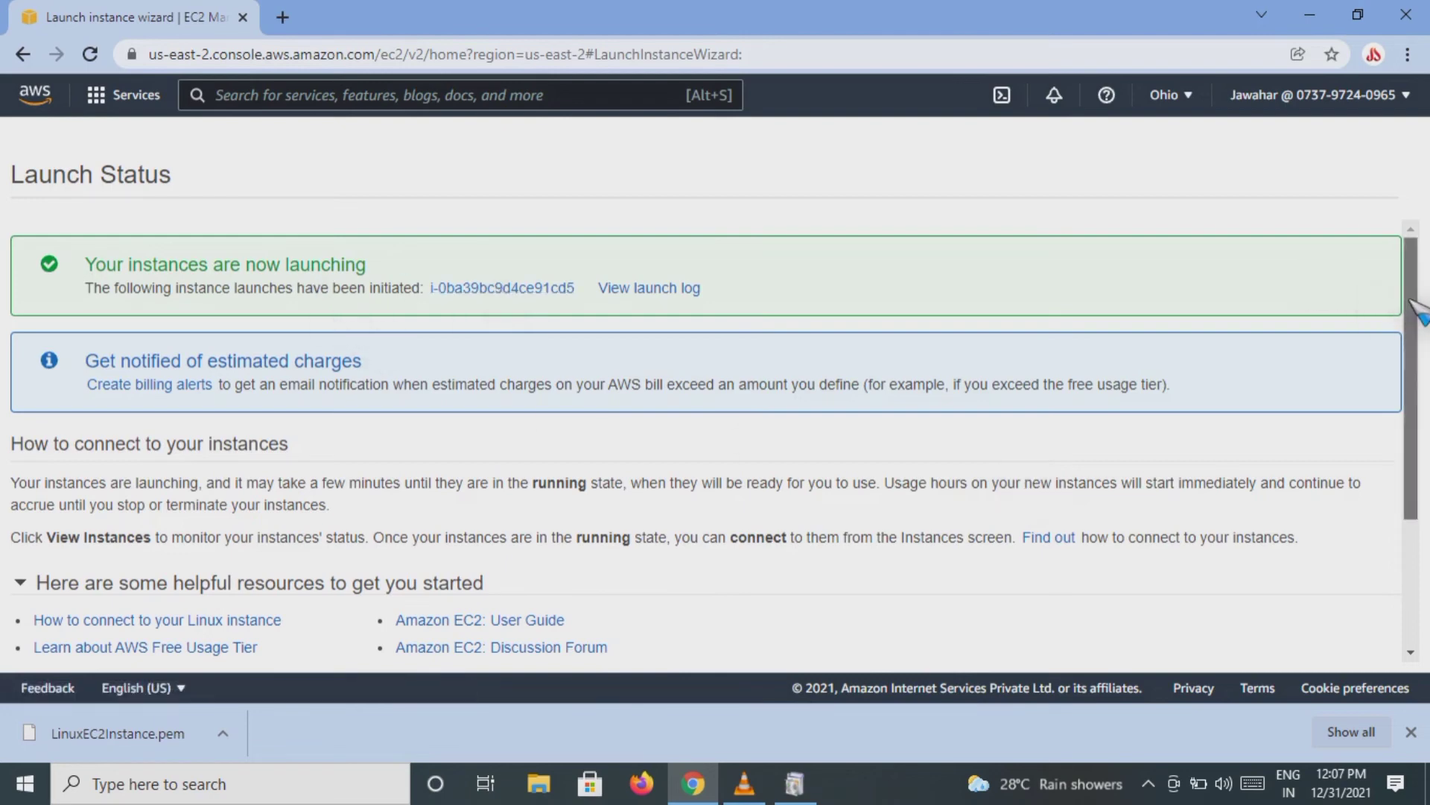
{"action": "left_click_drag", "start_coordinate": [1416, 306], "coordinate": [1411, 477]}
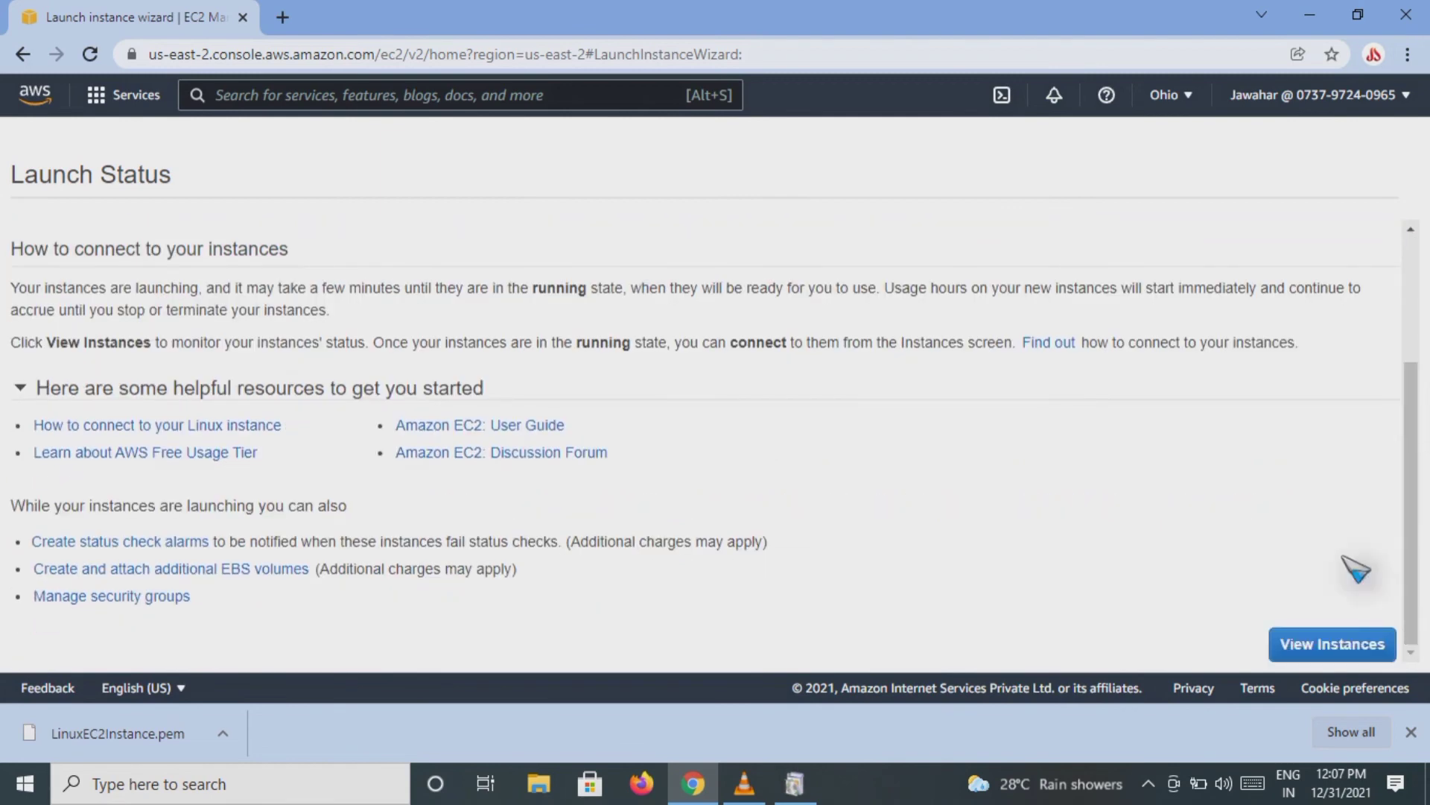
{"action": "left_click", "coordinate": [1308, 645]}
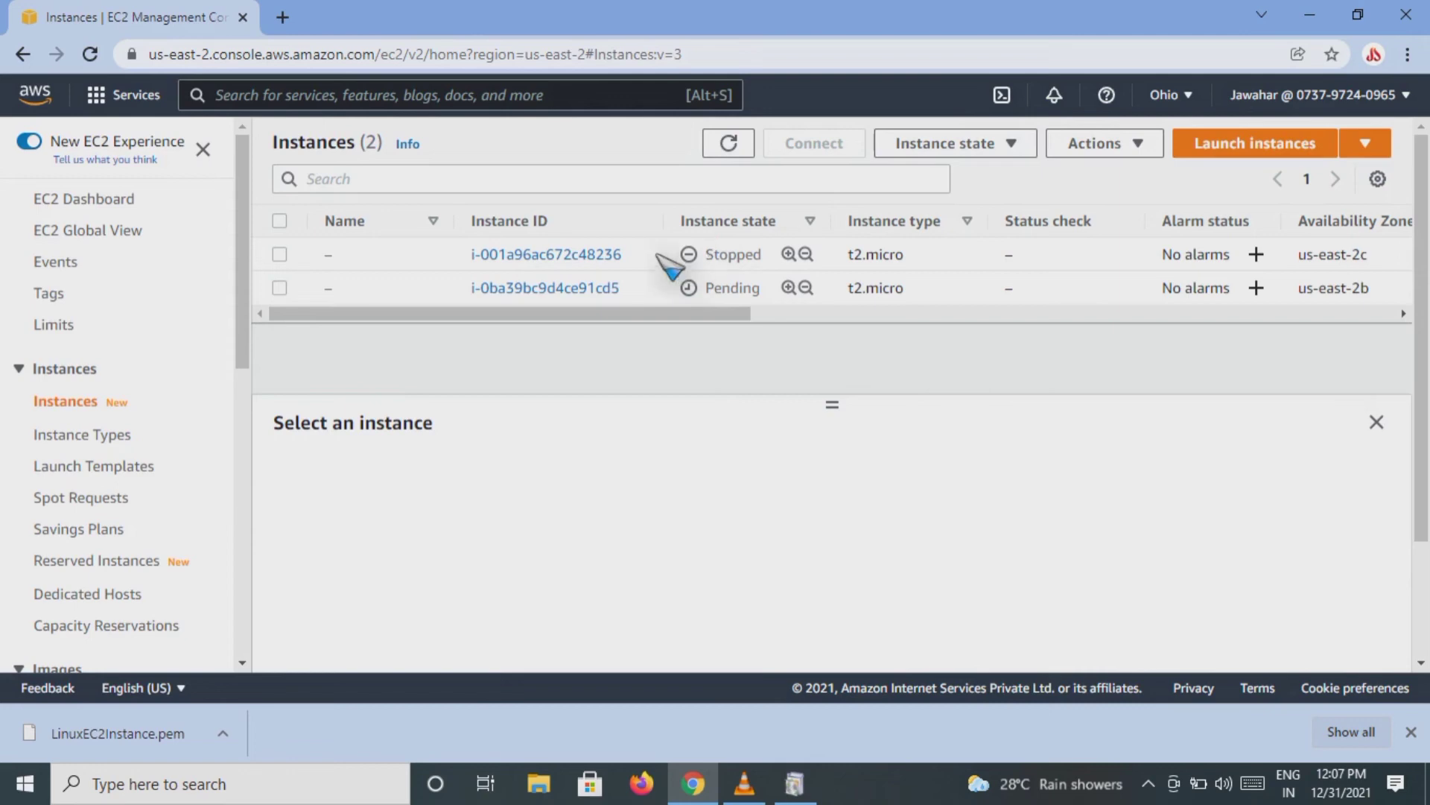
Step: Select the newly launched instance in us-east-2b and examine its summary, platform and AMI details
{"action": "left_click", "coordinate": [281, 287]}
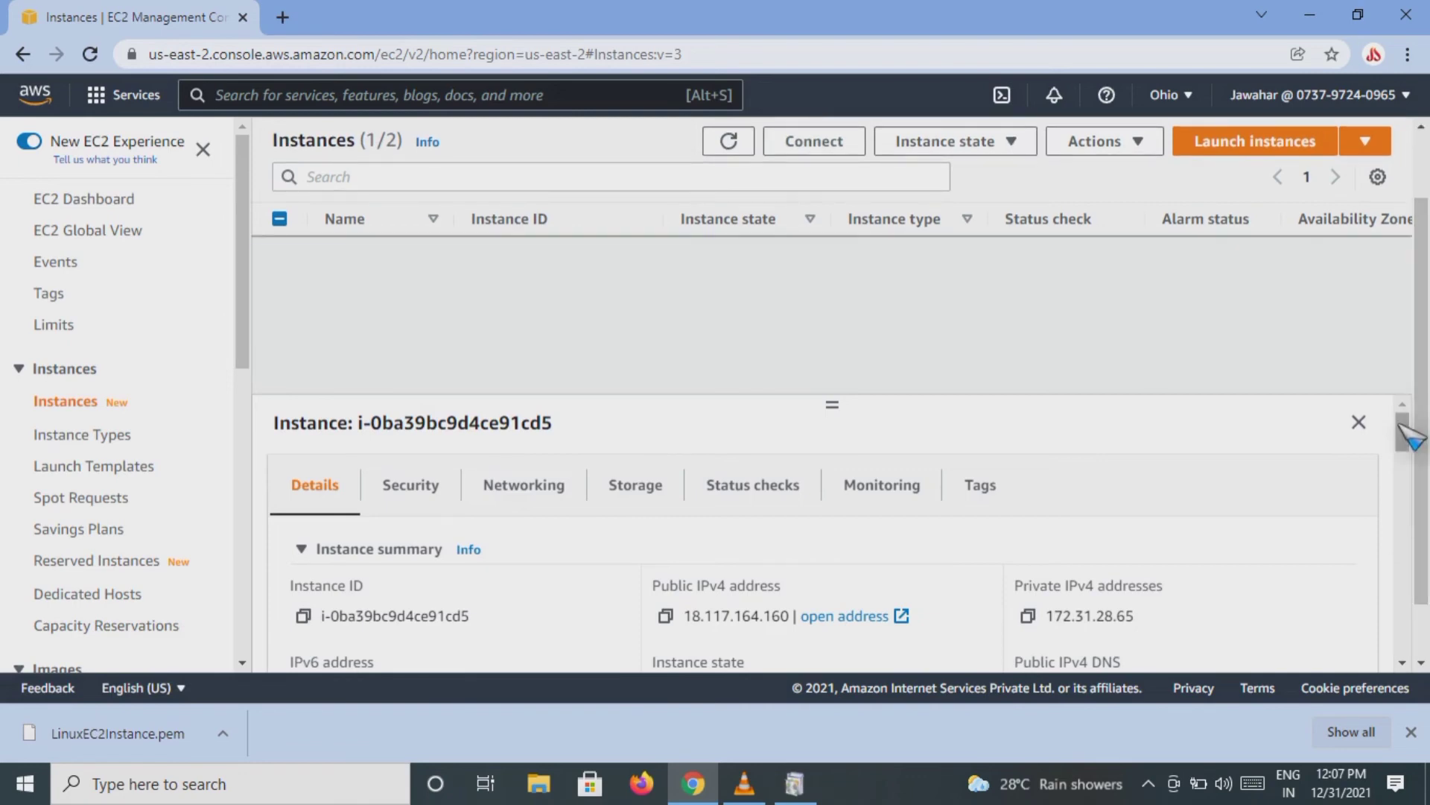
{"action": "left_click_drag", "start_coordinate": [1410, 440], "coordinate": [1409, 520]}
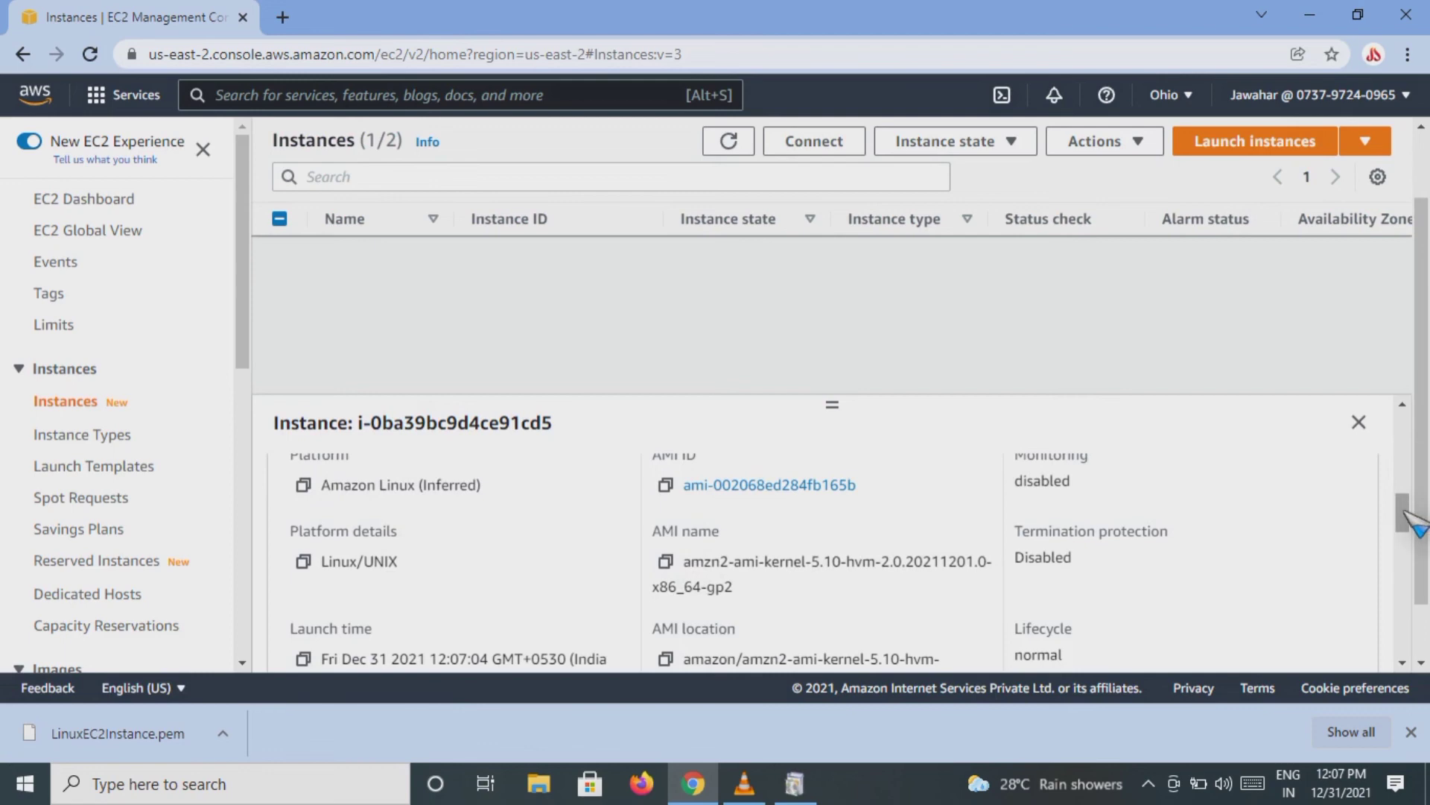
{"action": "left_click_drag", "start_coordinate": [1410, 522], "coordinate": [1406, 431]}
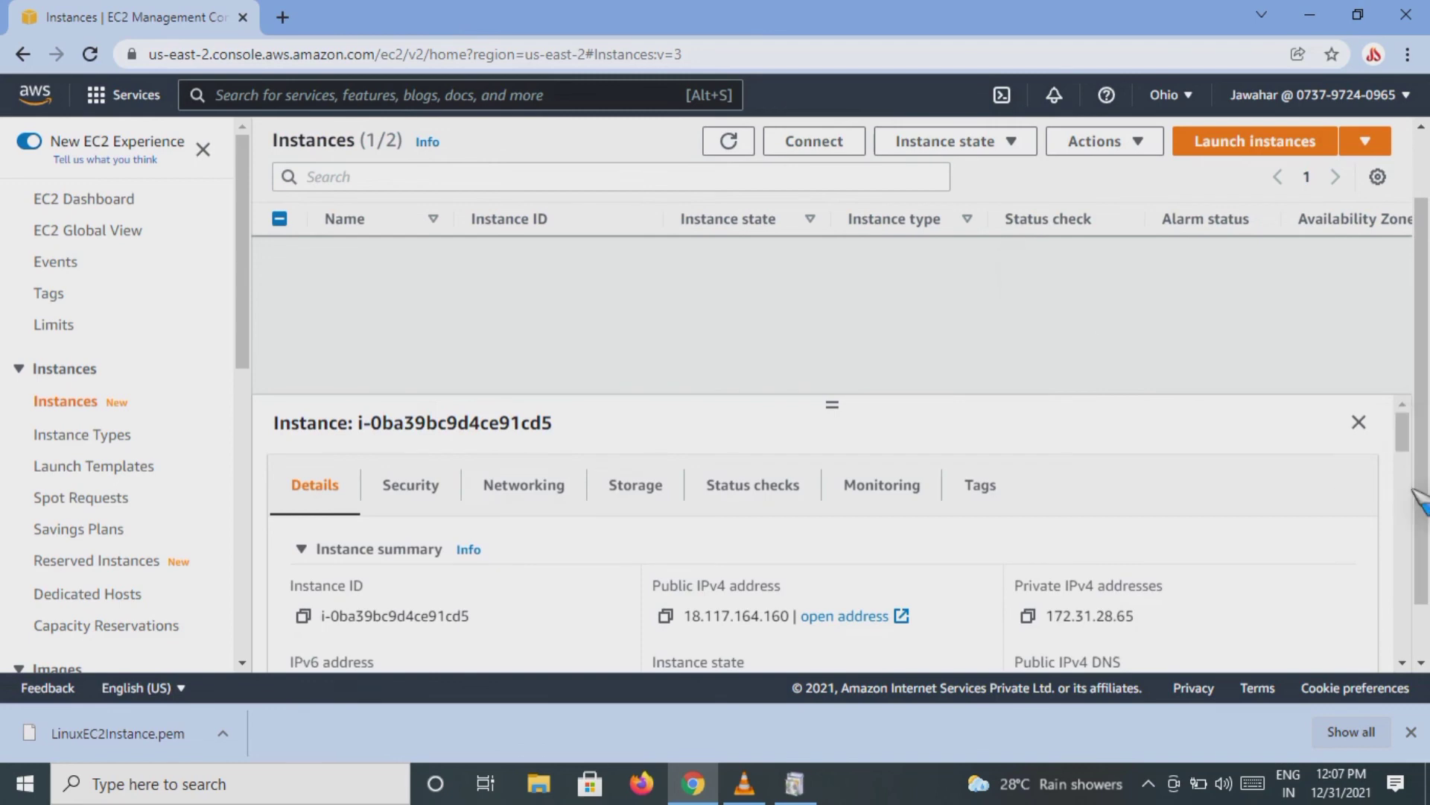
{"action": "left_click_drag", "start_coordinate": [1426, 454], "coordinate": [1420, 312]}
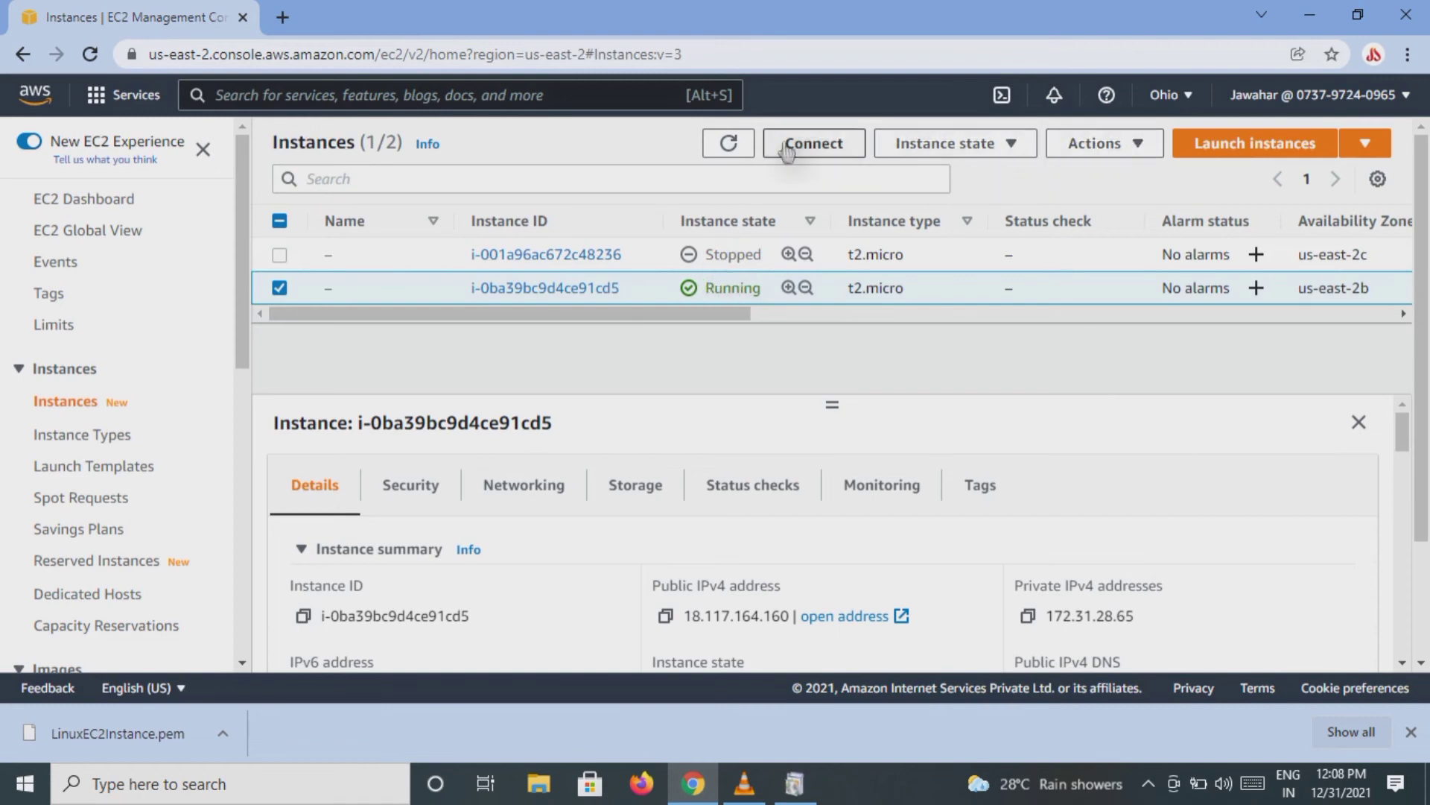
Step: Check the available actions and instance state options for the newly launched instance
{"action": "left_click", "coordinate": [1139, 146]}
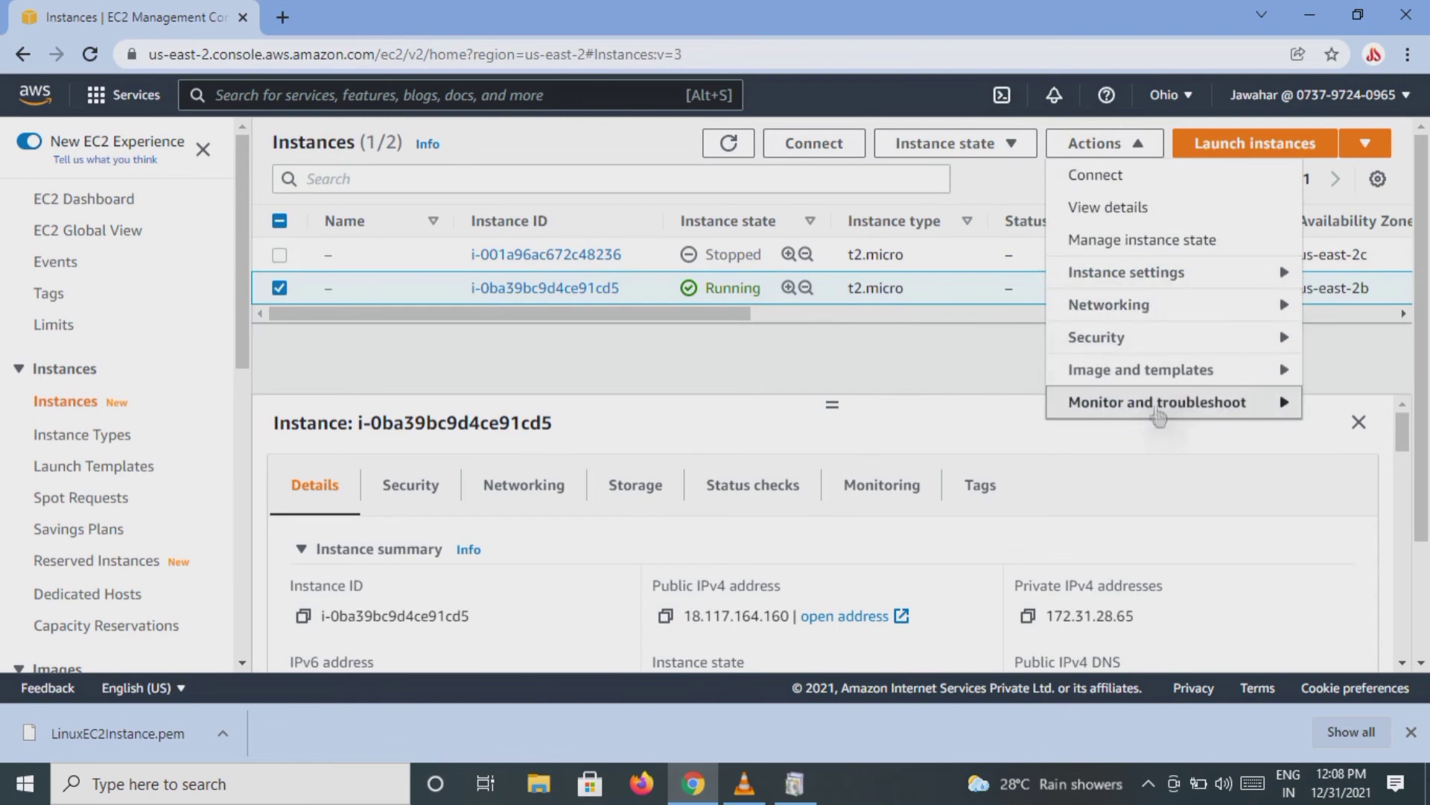
{"action": "left_click", "coordinate": [1017, 149]}
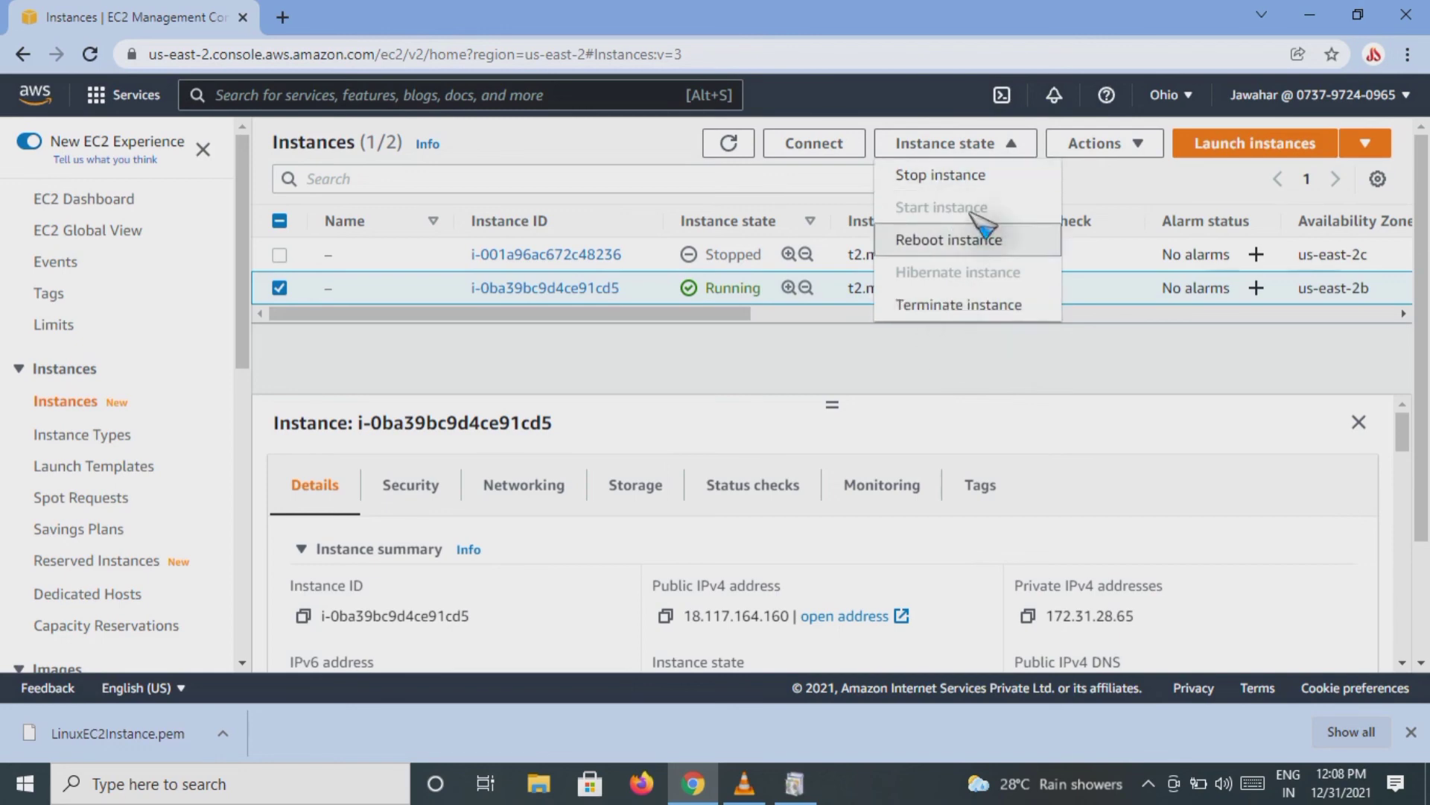
{"action": "left_click", "coordinate": [1088, 359]}
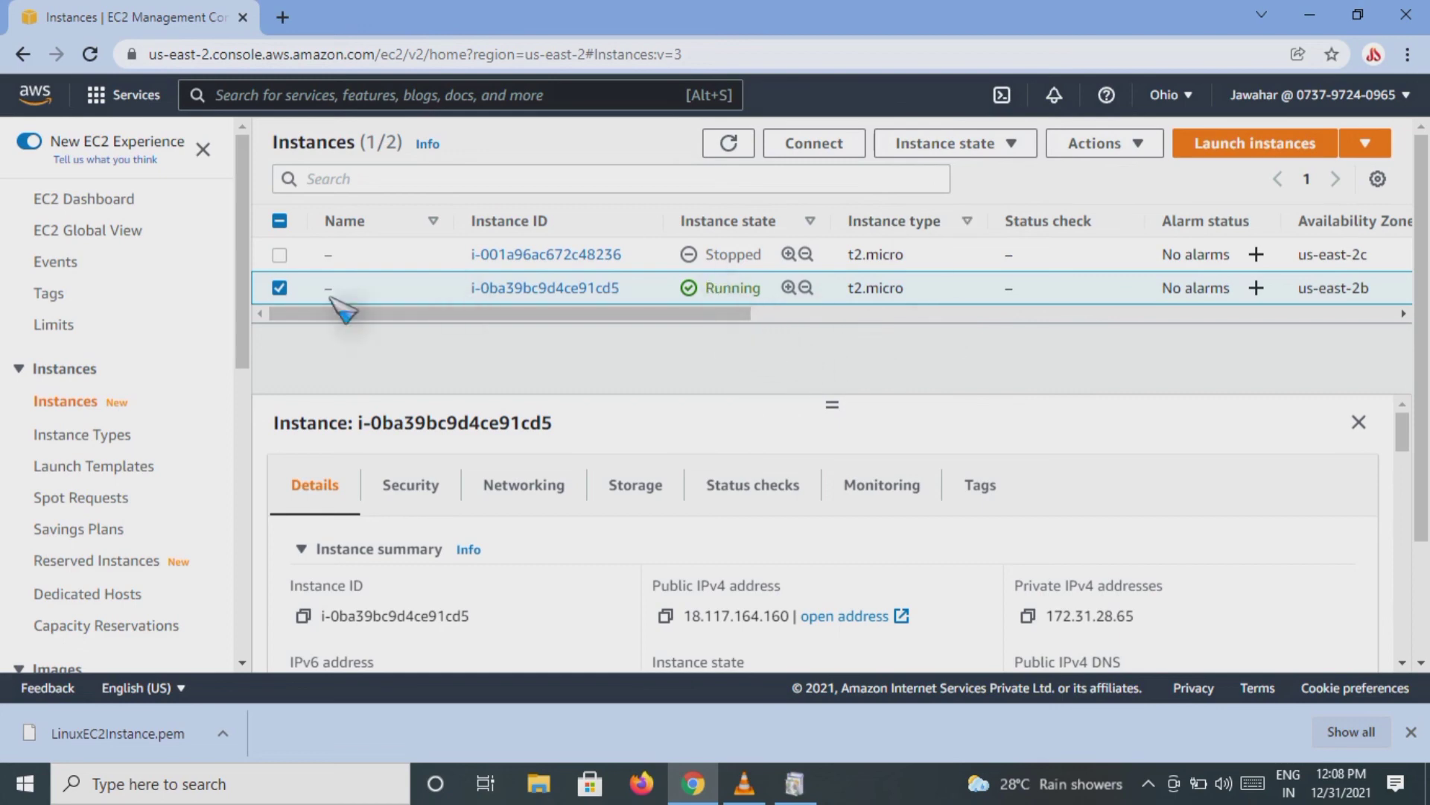
Step: Select only the older stopped instance in us-east-2c, check its instance state options, and deselect it
{"action": "left_click", "coordinate": [280, 289]}
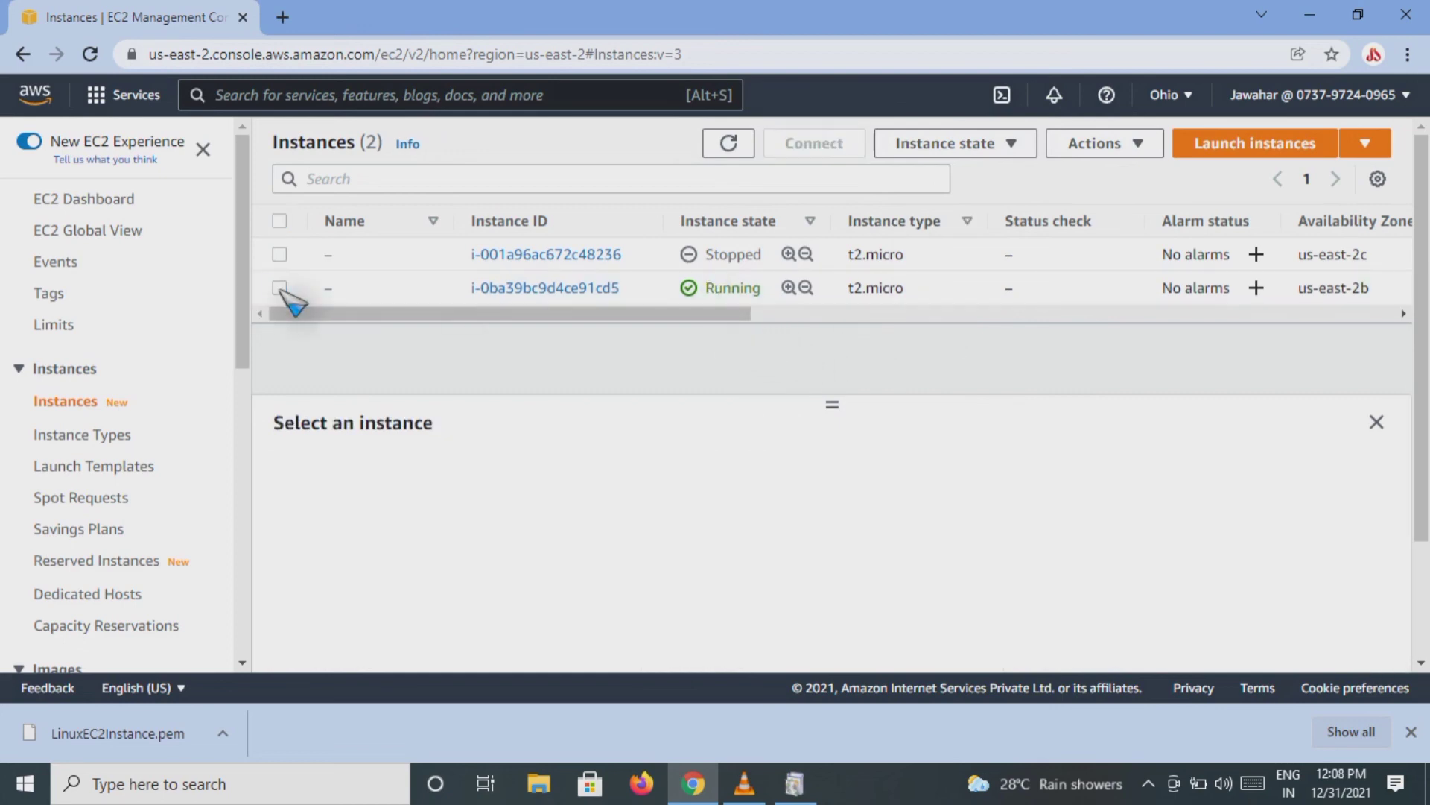
{"action": "left_click", "coordinate": [280, 289]}
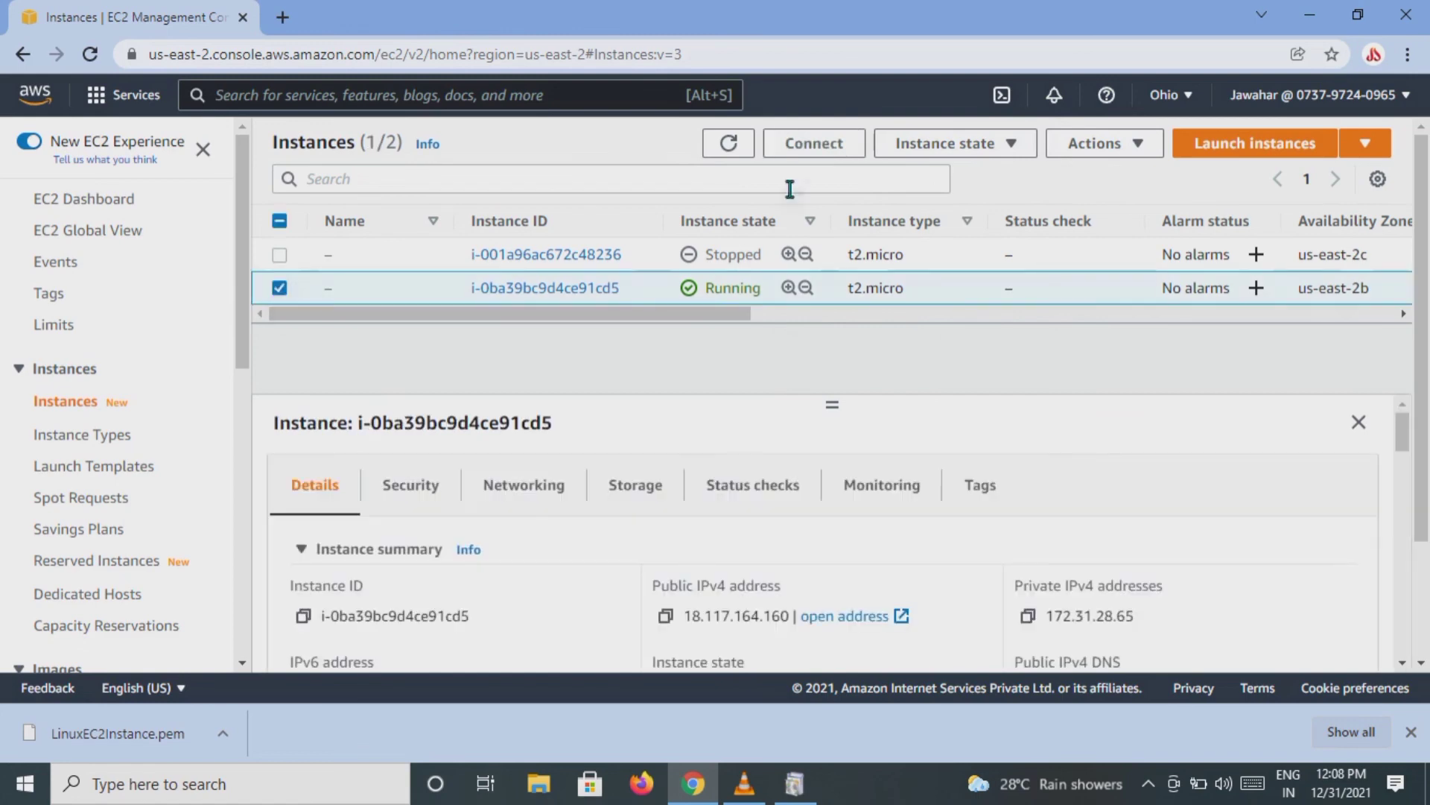
{"action": "left_click", "coordinate": [280, 255]}
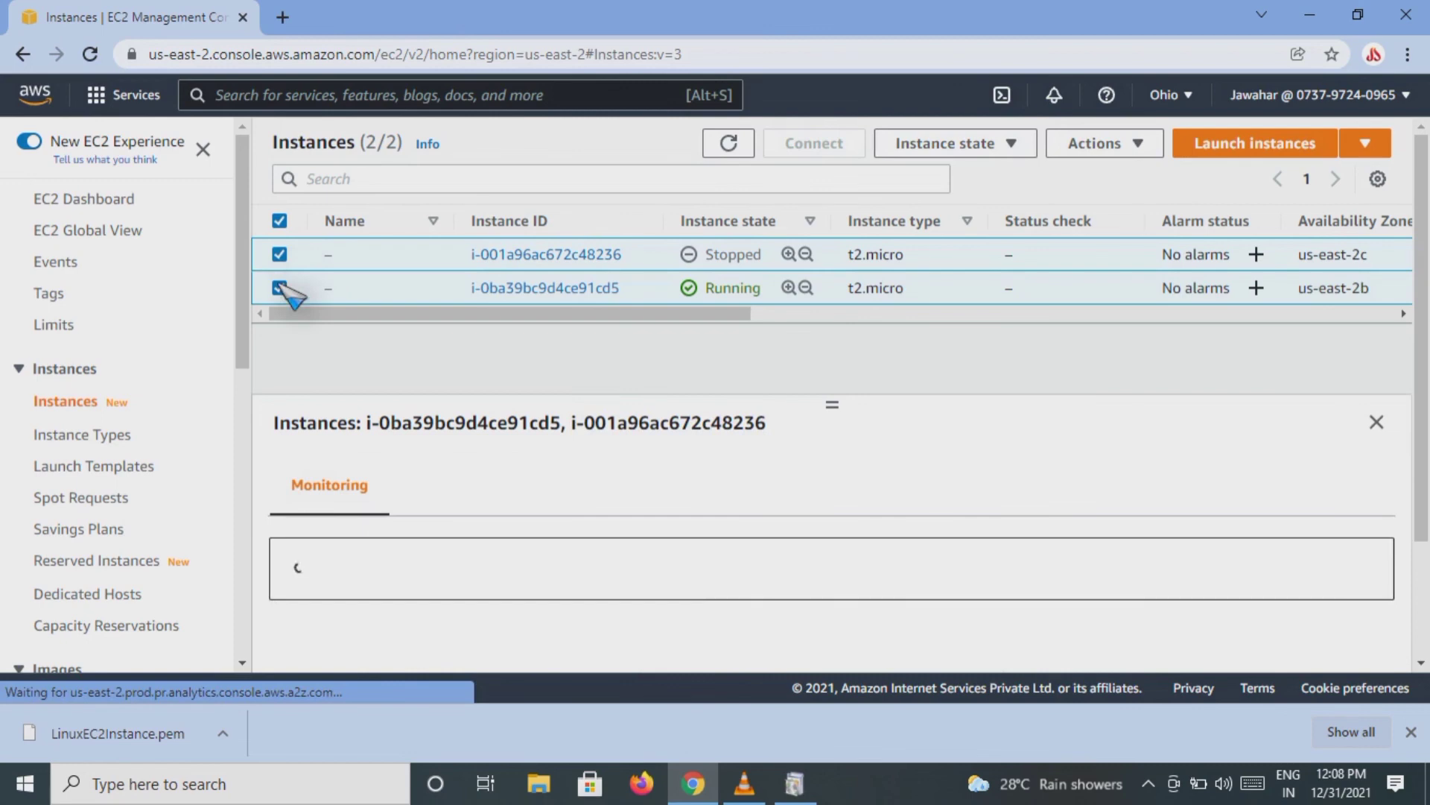
{"action": "left_click", "coordinate": [280, 288]}
{"action": "left_click", "coordinate": [991, 143]}
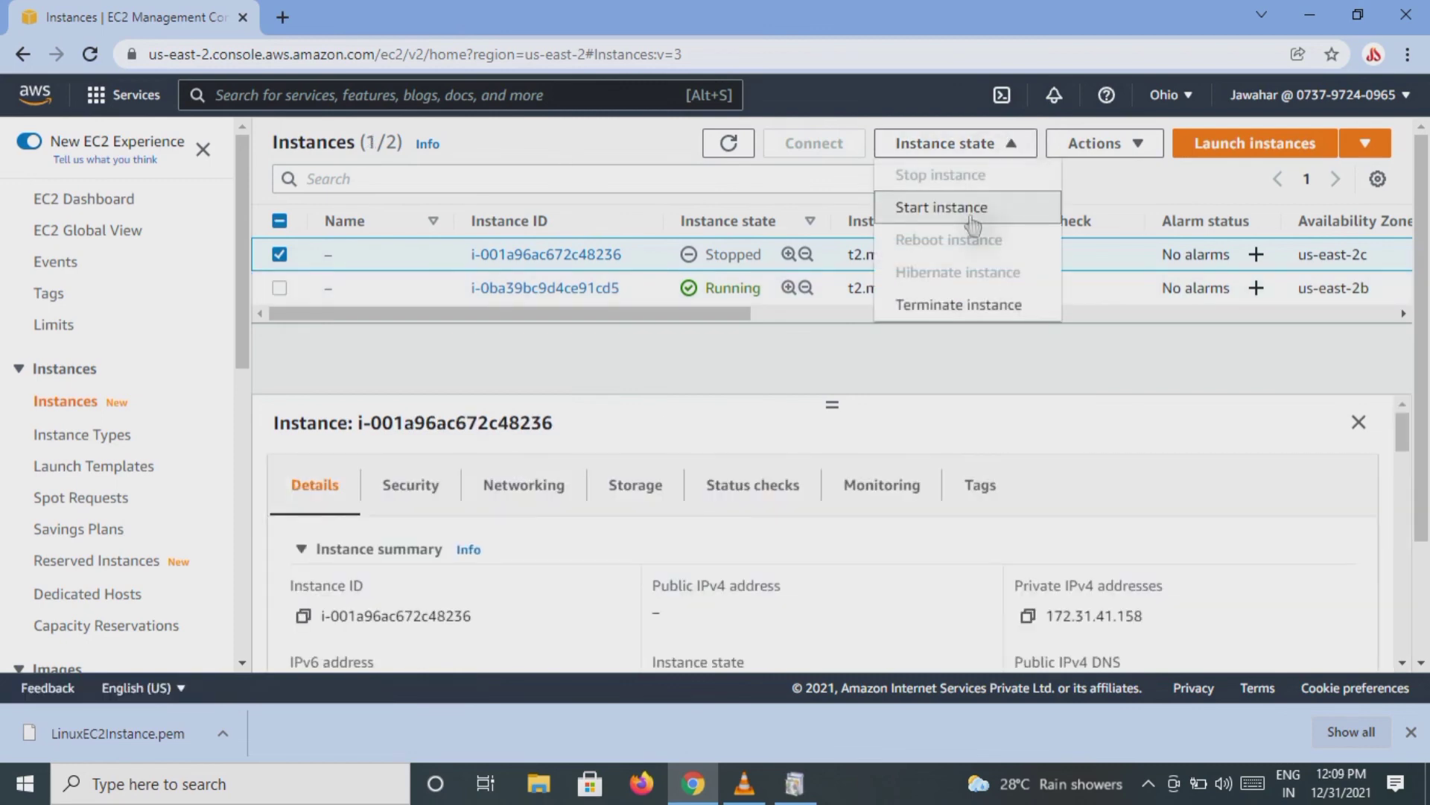
{"action": "left_click", "coordinate": [280, 255]}
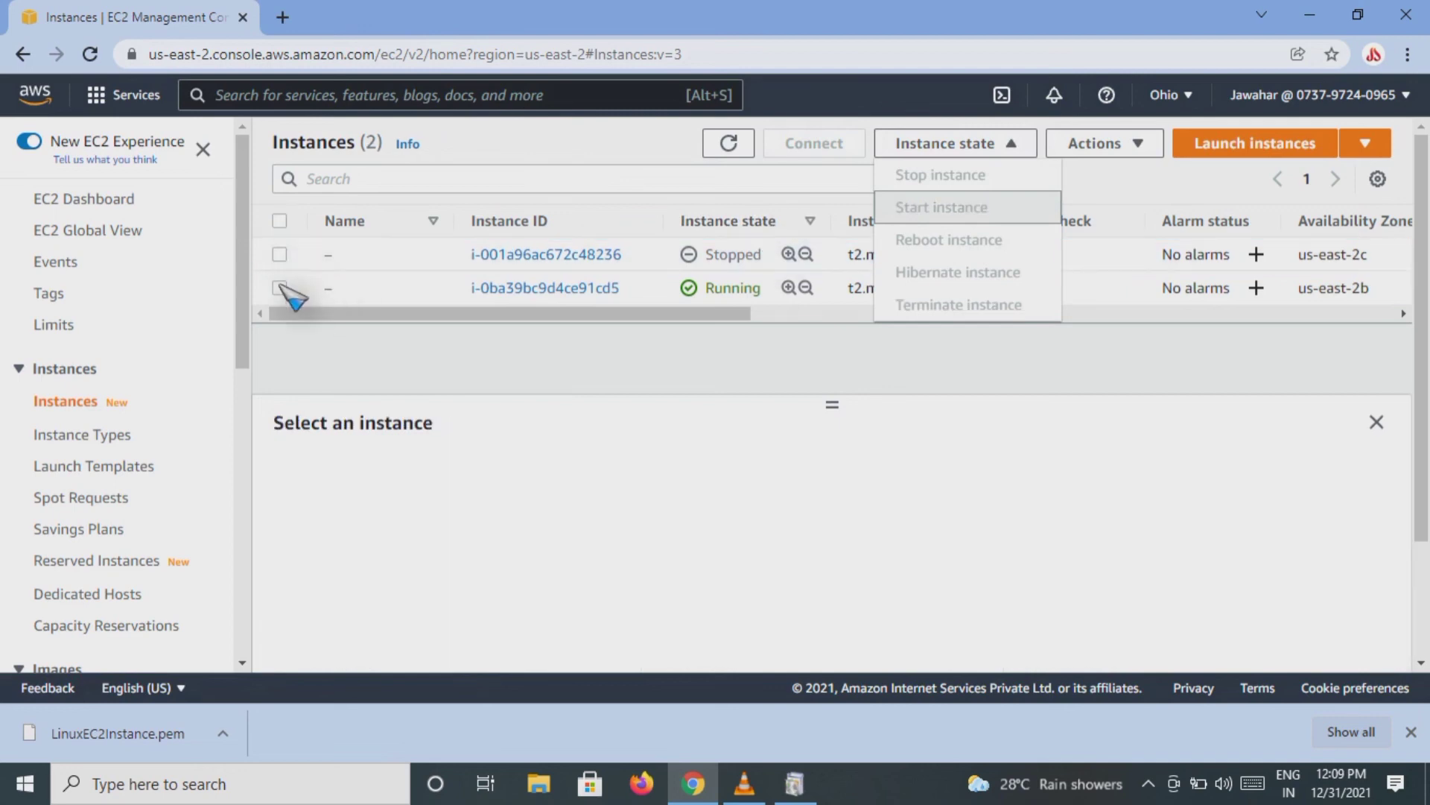
Step: Stop the newly launched instance in us-east-2b and reload the instances page
{"action": "left_click", "coordinate": [280, 288]}
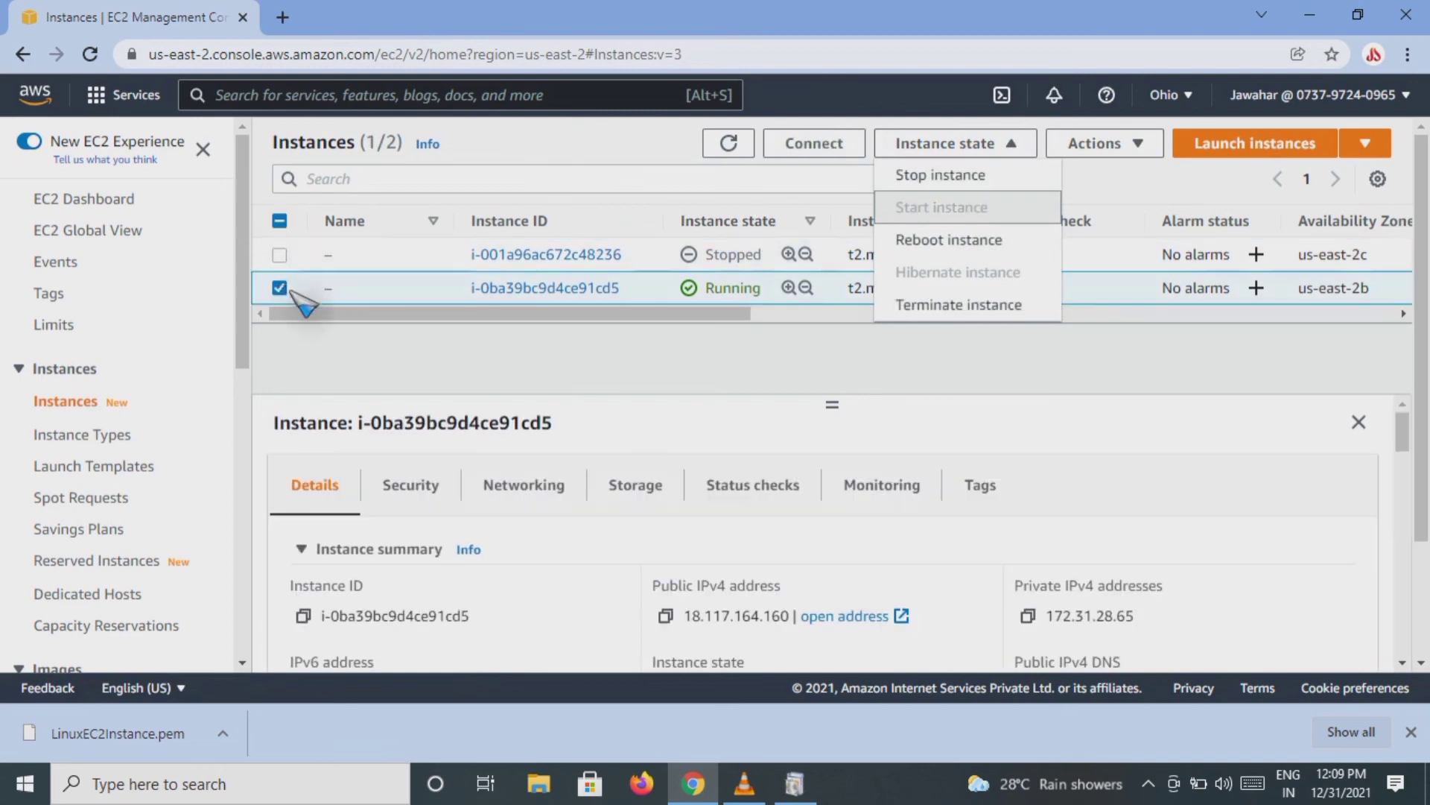
{"action": "left_click", "coordinate": [969, 178]}
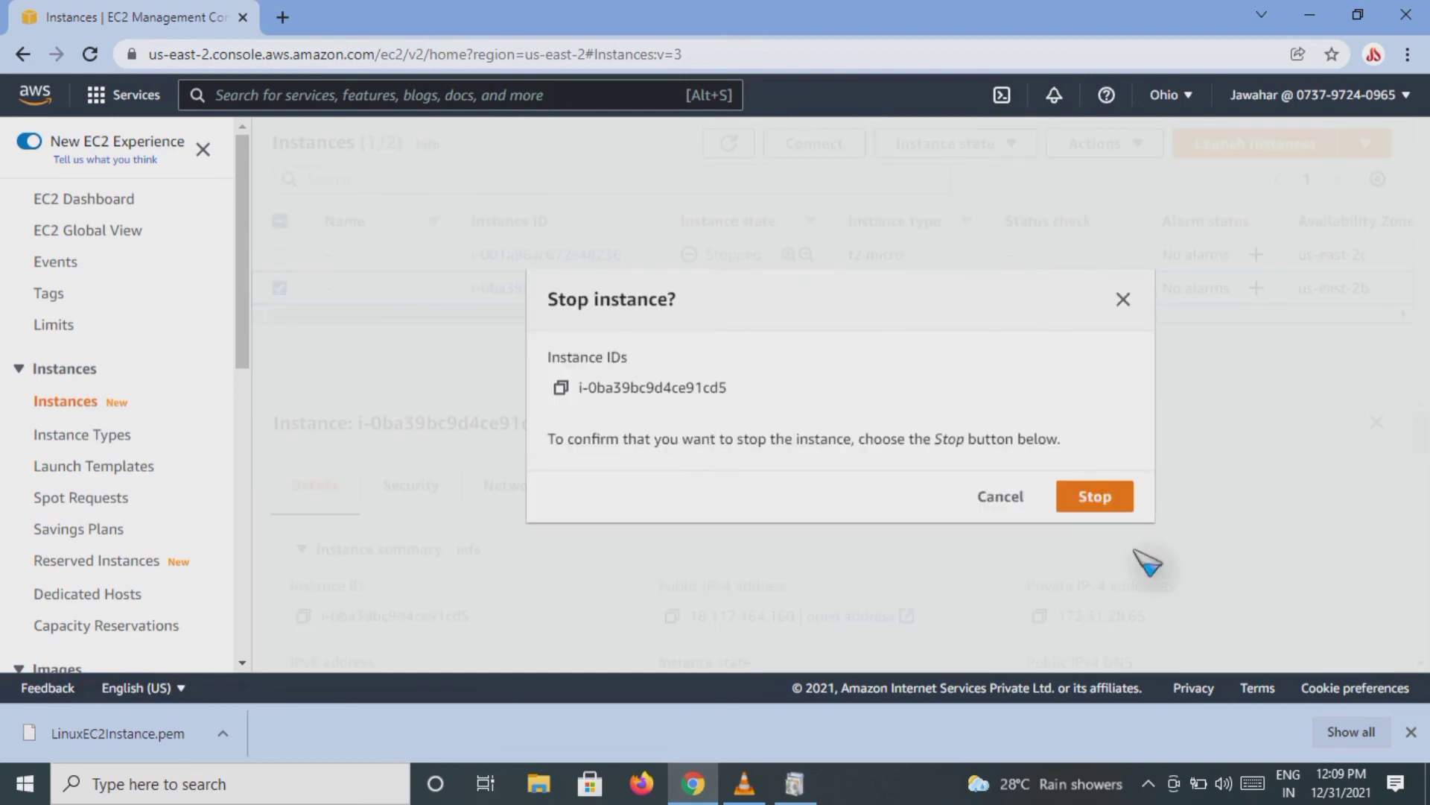
{"action": "left_click", "coordinate": [1091, 507]}
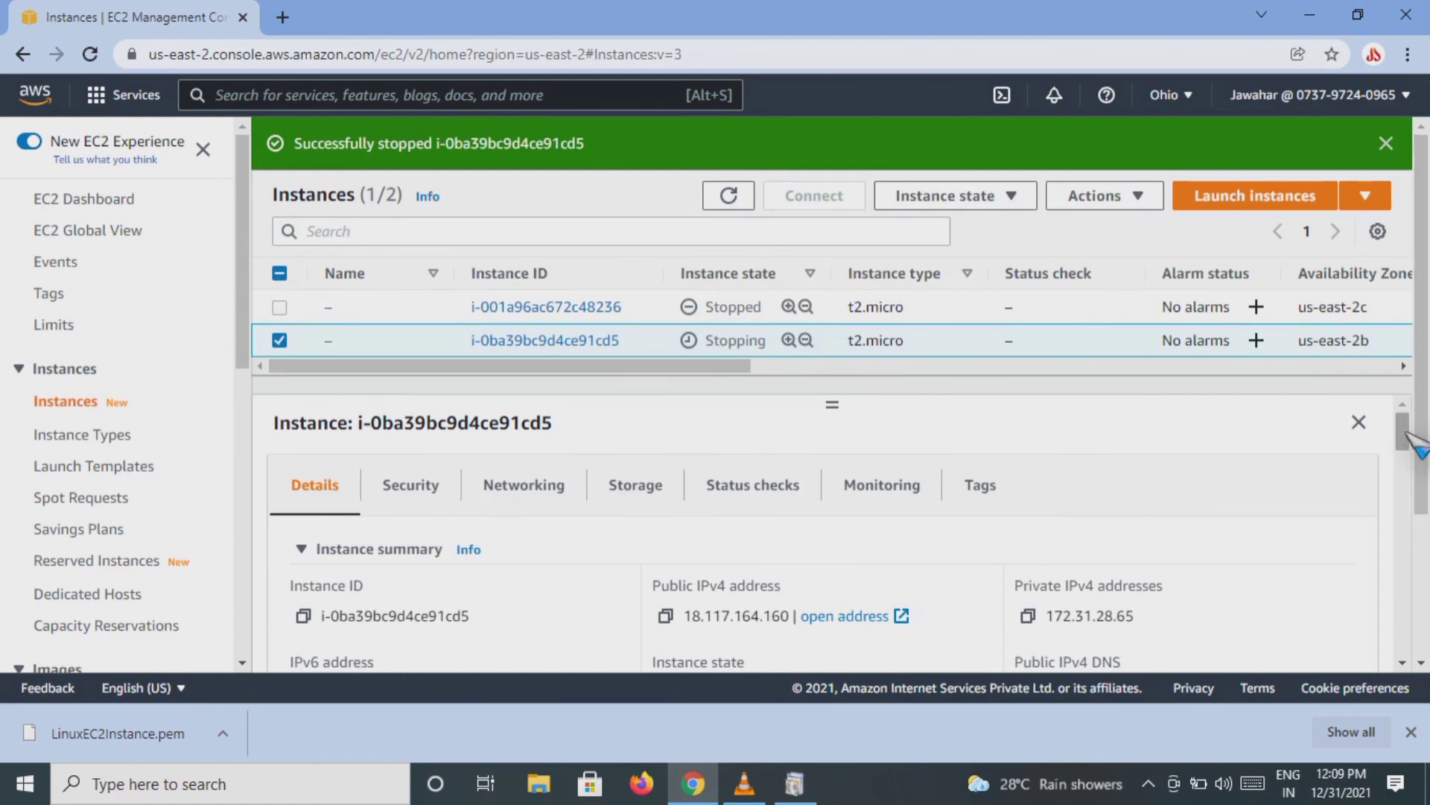
{"action": "mouse_move", "coordinate": [1403, 433]}
{"action": "left_mouse_down"}
{"action": "mouse_move", "coordinate": [1406, 492]}
{"action": "mouse_move", "coordinate": [1410, 419]}
{"action": "left_mouse_up"}
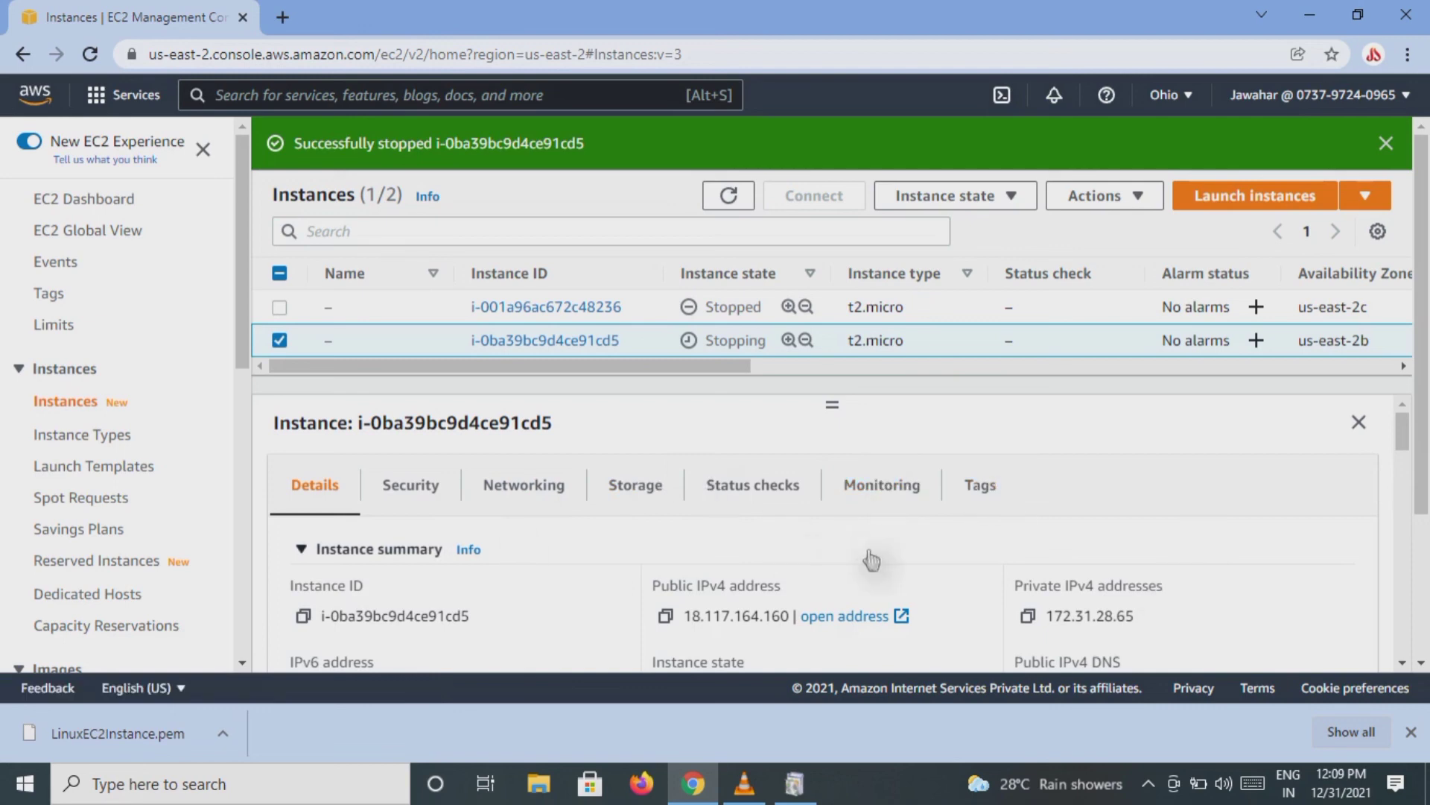
{"action": "left_click", "coordinate": [90, 54]}
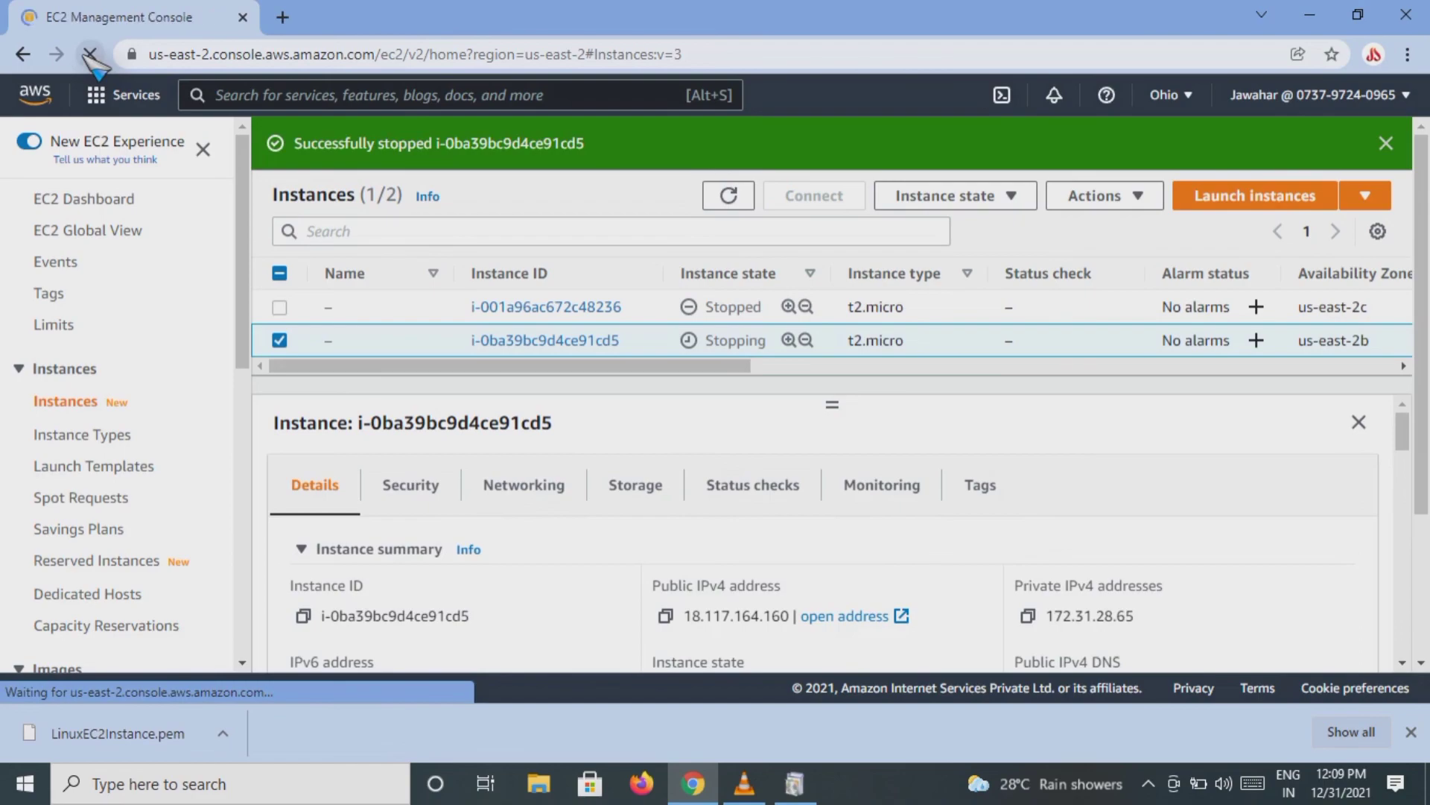